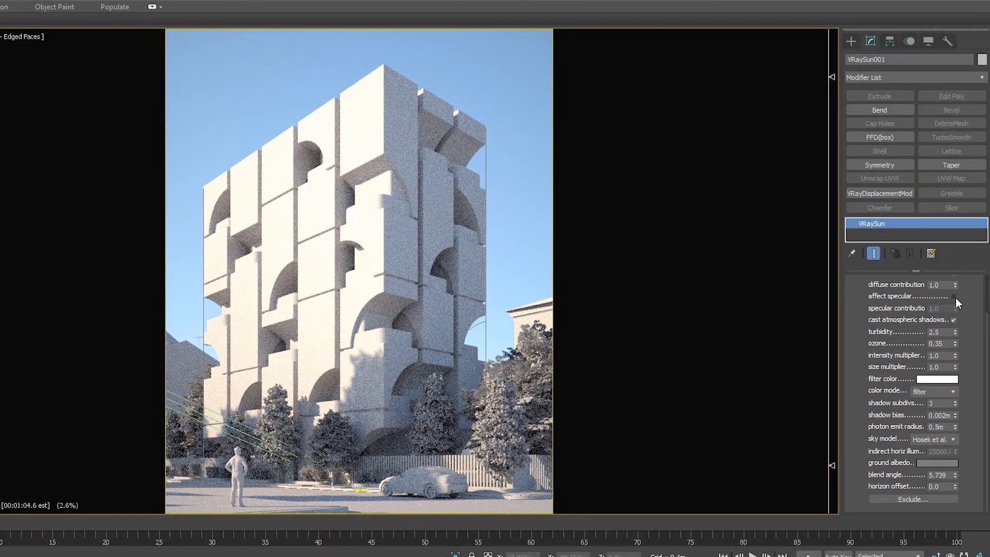
- Turn on VRaySun Affect specular, try turbidity 10, settle on 2, and set ozone to 1.0
{"action": "left_click", "coordinate": [954, 297]}
{"action": "double_click", "coordinate": [940, 332]}
{"action": "type", "text": "10"}
{"action": "key", "text": "Return"}
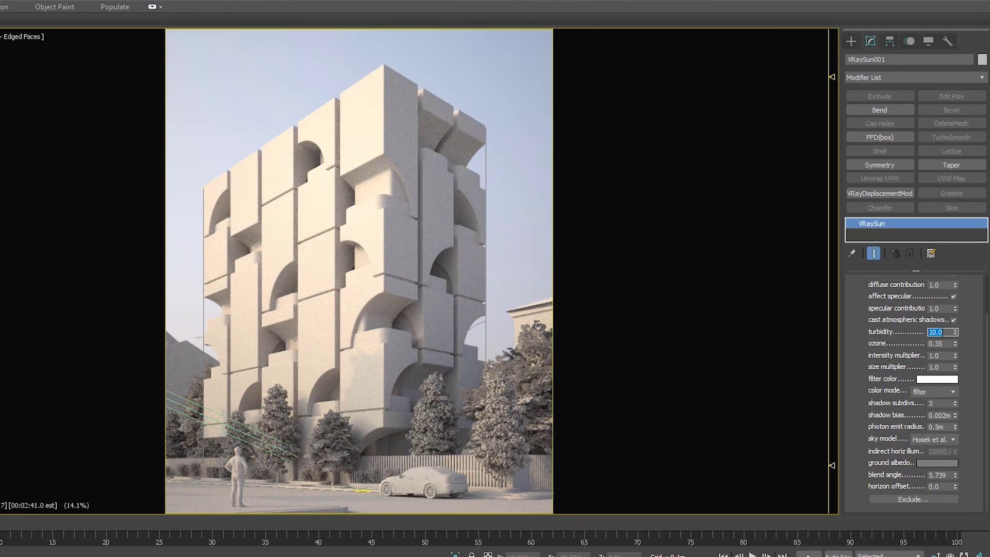
{"action": "type", "text": "2"}
{"action": "key", "text": "Return"}
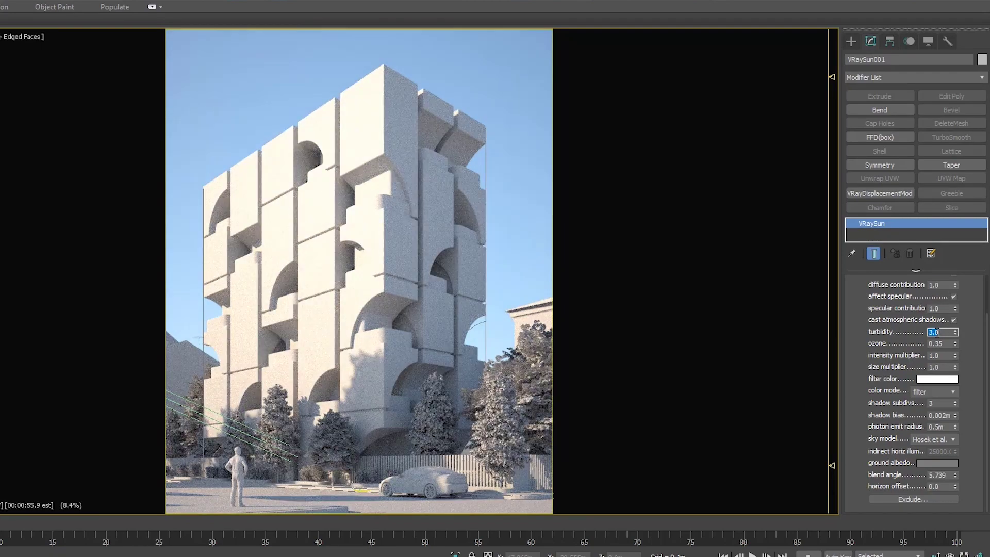
{"action": "key", "text": "Tab"}
{"action": "type", "text": "1"}
{"action": "key", "text": "Return"}
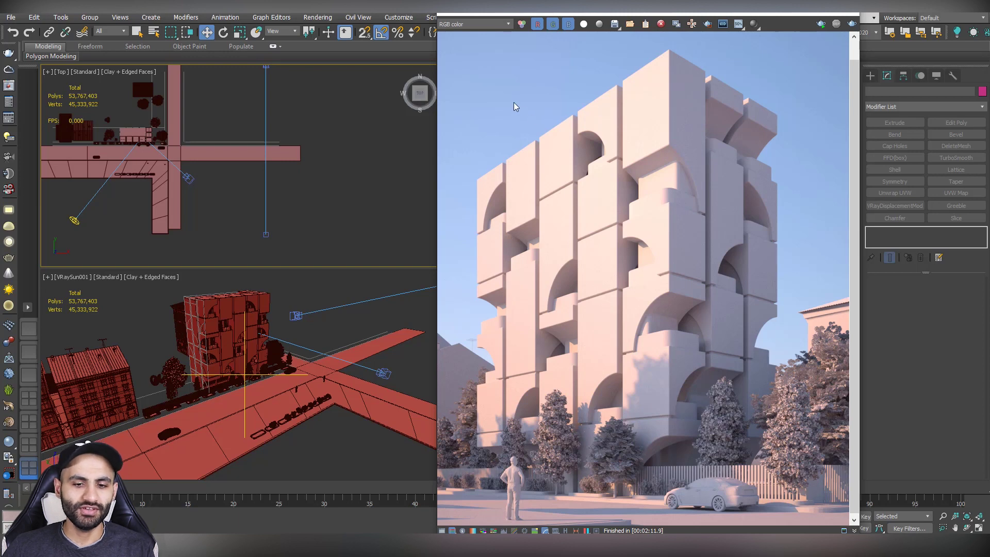
- Open Rendering > Environment to show the default V-Ray sky map, and pan the frame buffer image
{"action": "middle_click_drag", "start_coordinate": [514, 103], "coordinate": [530, 124]}
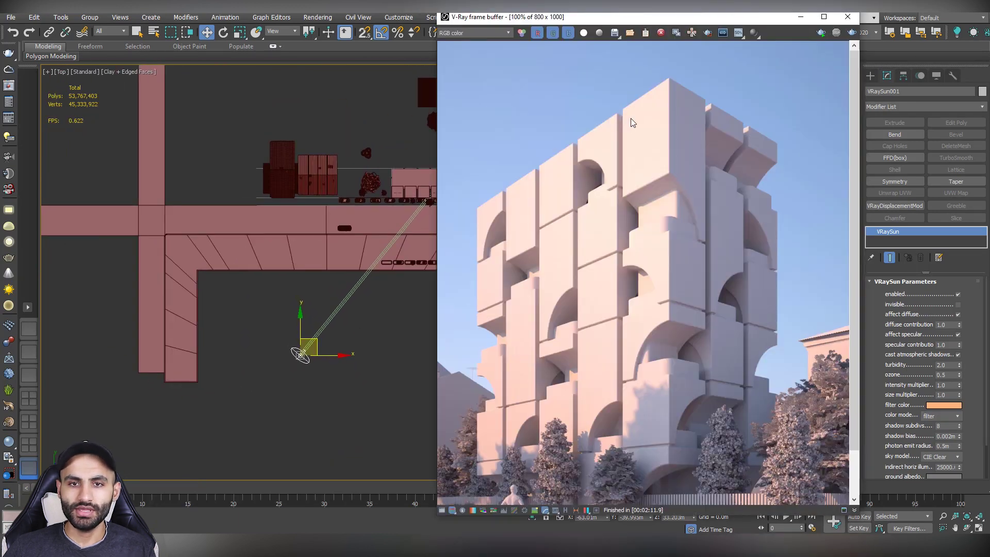
{"action": "left_click", "coordinate": [318, 17]}
{"action": "left_click", "coordinate": [341, 181]}
{"action": "left_click", "coordinate": [466, 138]}
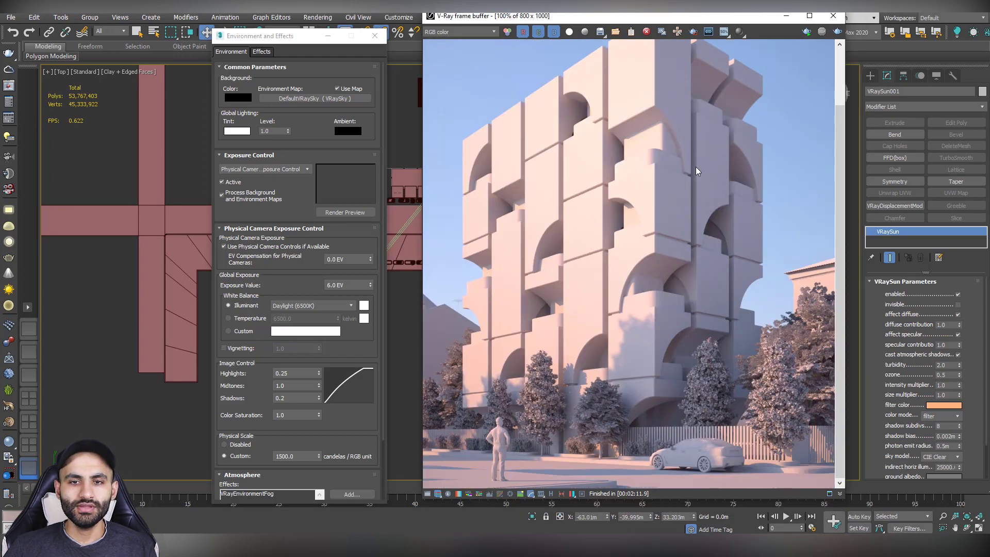
{"action": "middle_click_drag", "start_coordinate": [695, 166], "coordinate": [579, 207]}
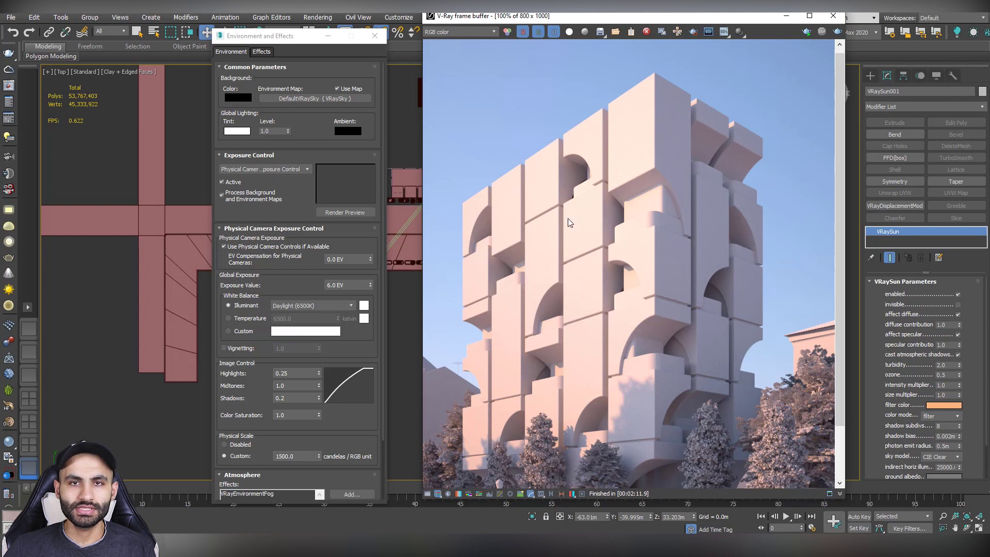
{"action": "middle_click_drag", "start_coordinate": [561, 212], "coordinate": [806, 243]}
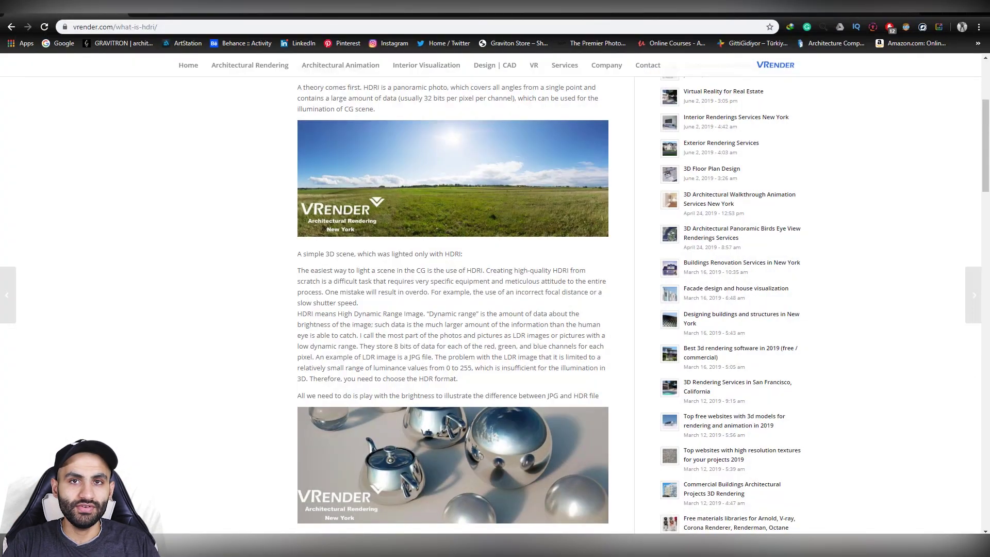
{"action": "scroll", "coordinate": [361, 139], "scroll_direction": "up", "scroll_amount": 1}
- Highlight the HDRI definition in the vrender.com article, then clear the highlight
{"action": "left_click_drag", "start_coordinate": [364, 140], "coordinate": [409, 141]}
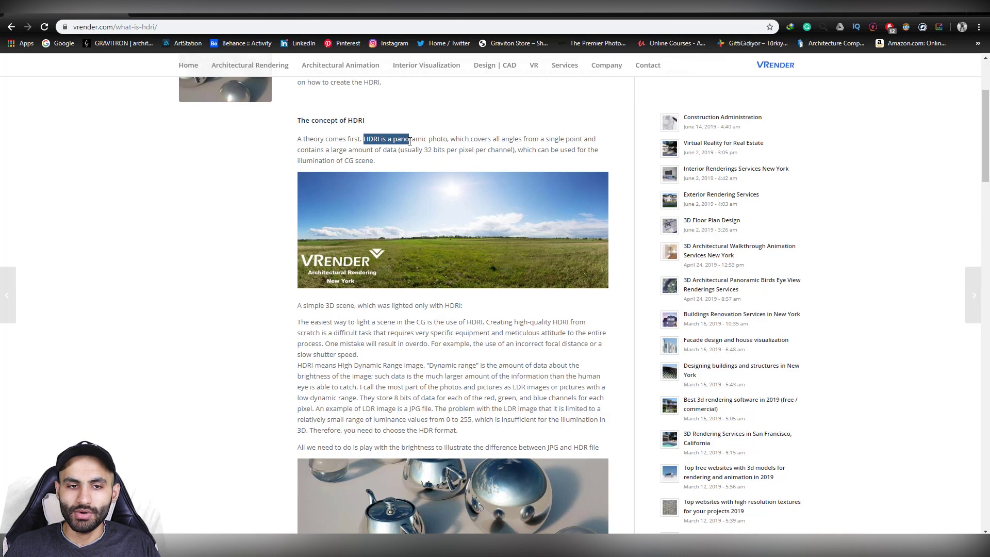
{"action": "left_click_drag", "start_coordinate": [410, 141], "coordinate": [397, 150]}
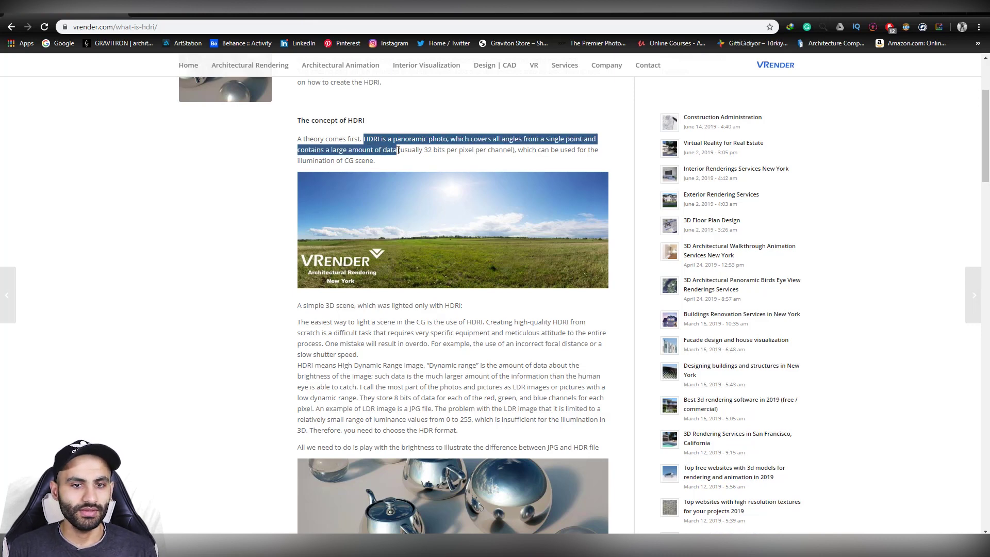
{"action": "left_click", "coordinate": [385, 147]}
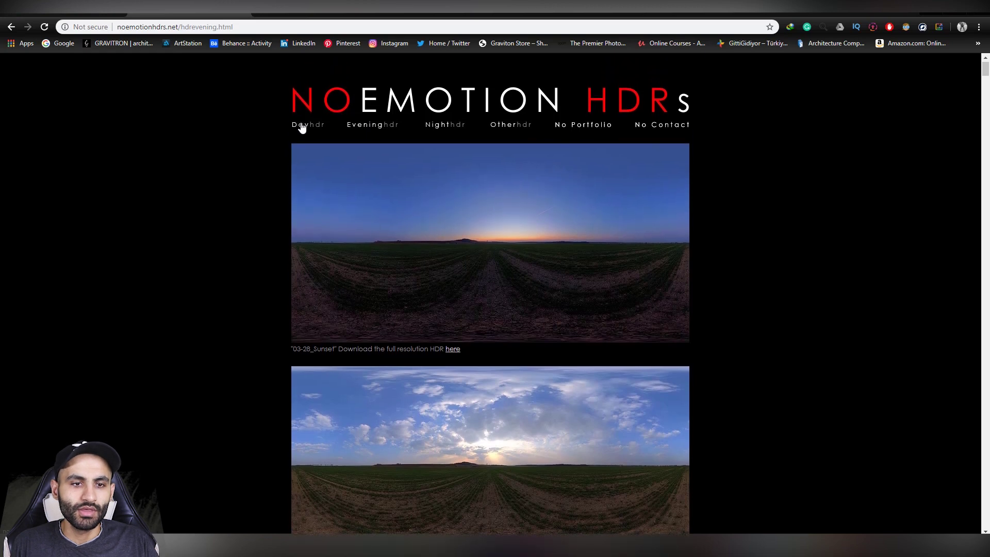
- Browse the NoEmotion HDRs Day, Evening and Night collections, ending back on Evening
{"action": "left_click", "coordinate": [302, 126]}
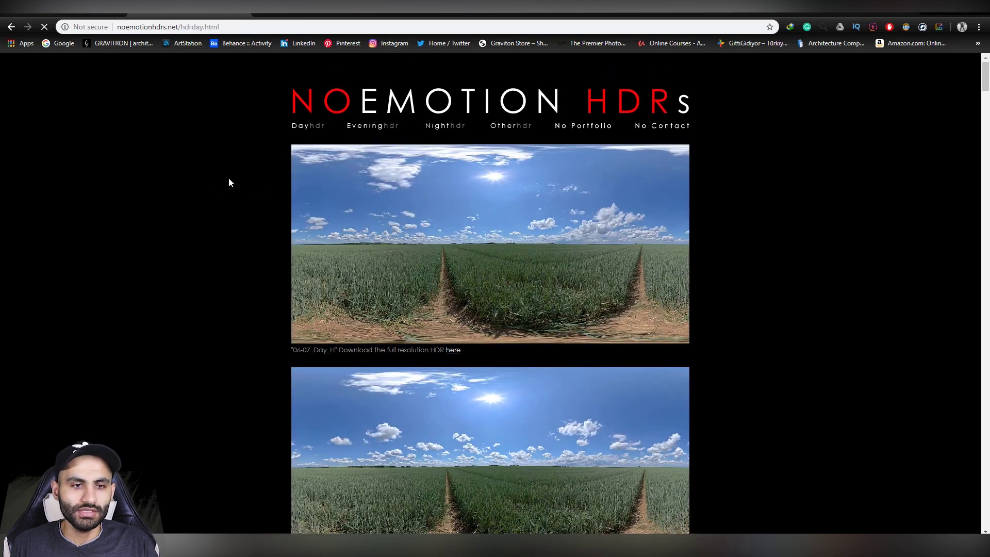
{"action": "left_click", "coordinate": [359, 130]}
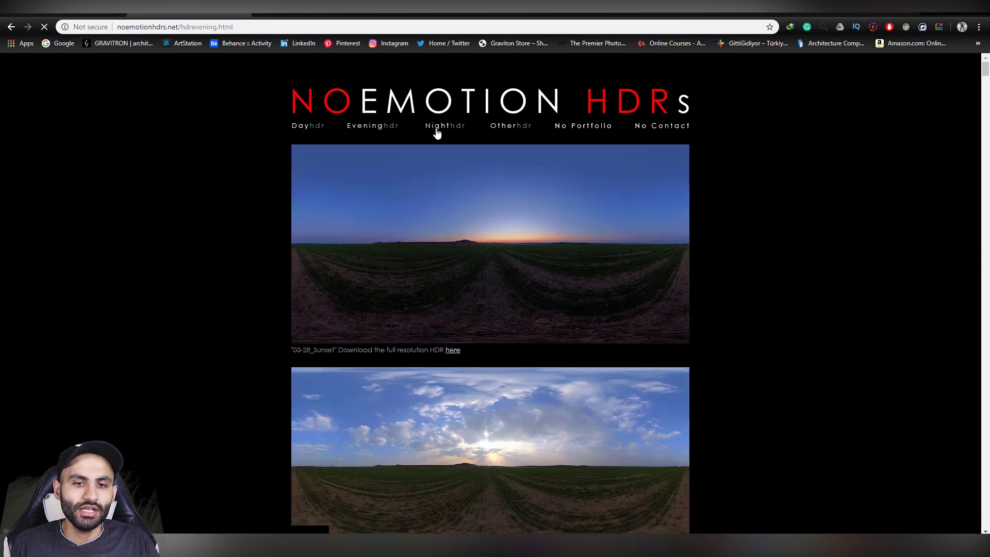
{"action": "left_click", "coordinate": [436, 130]}
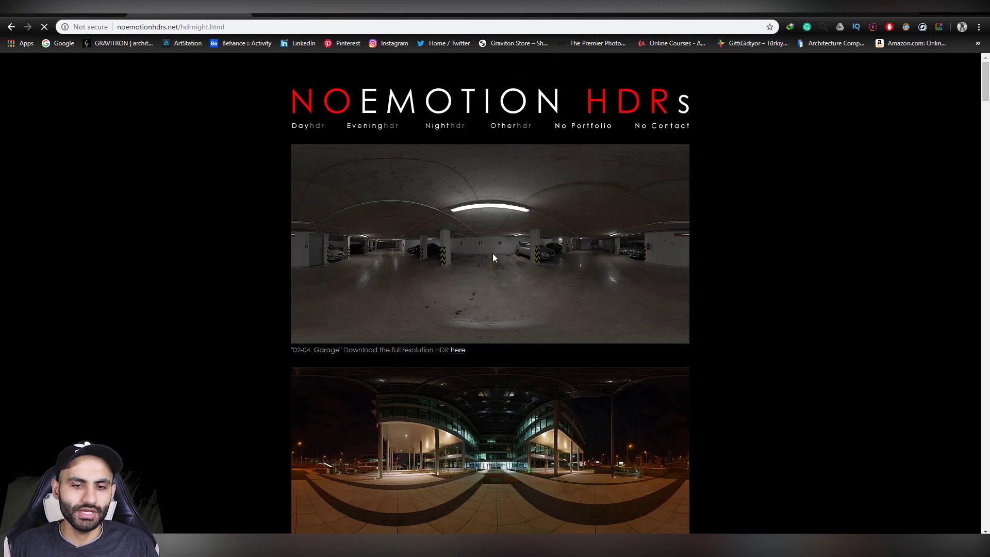
{"action": "scroll", "coordinate": [493, 254], "scroll_direction": "down", "scroll_amount": 3}
{"action": "scroll", "coordinate": [493, 253], "scroll_direction": "down", "scroll_amount": 3}
{"action": "scroll", "coordinate": [479, 277], "scroll_direction": "up", "scroll_amount": 10}
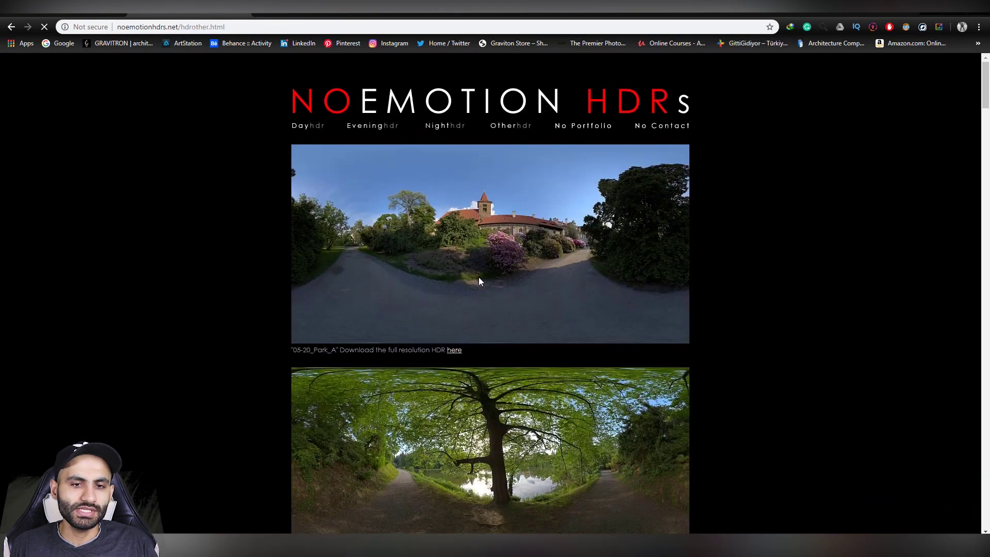
{"action": "left_click", "coordinate": [371, 128]}
{"action": "scroll", "coordinate": [615, 237], "scroll_direction": "down", "scroll_amount": 5}
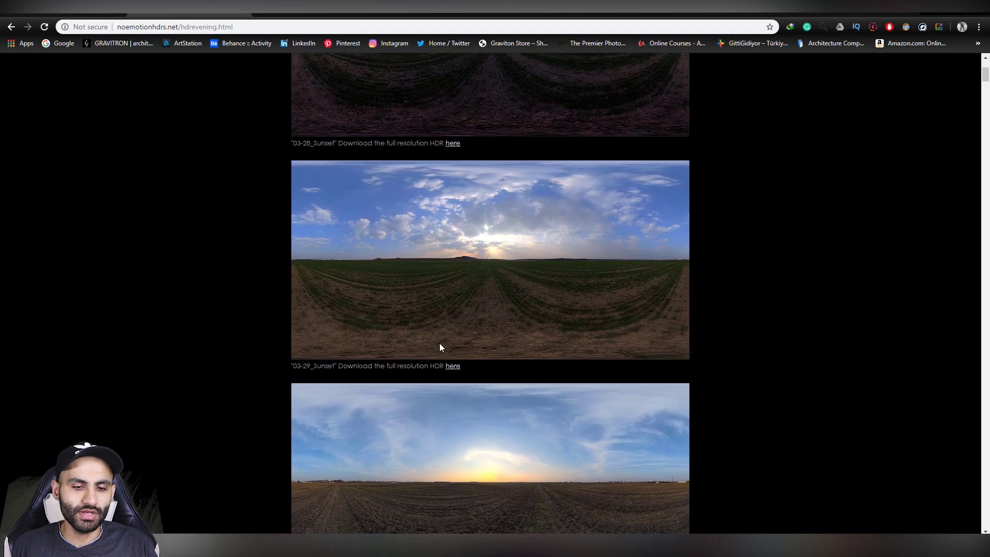
{"action": "scroll", "coordinate": [339, 363], "scroll_direction": "up", "scroll_amount": 2}
{"action": "scroll", "coordinate": [435, 392], "scroll_direction": "down", "scroll_amount": 1}
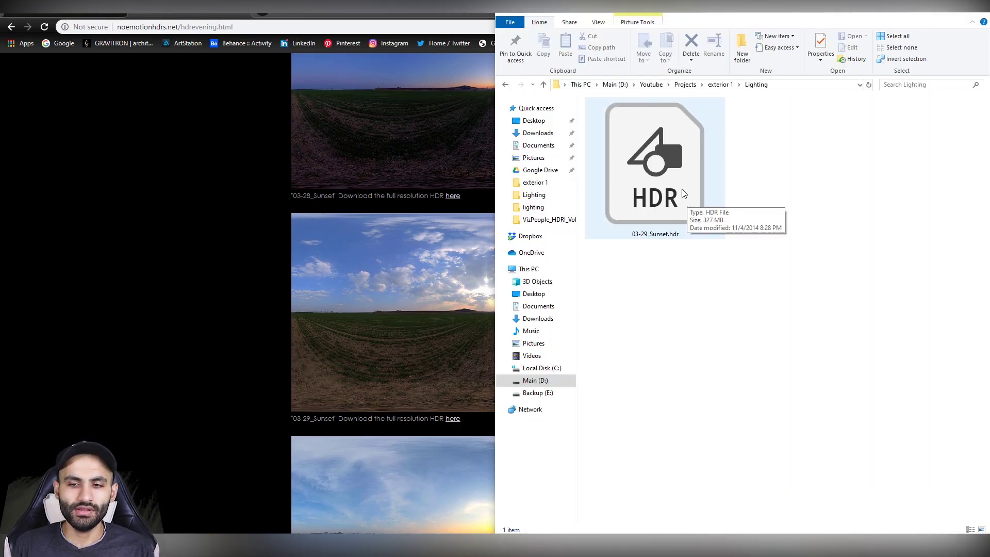
- Check the size of 03-29_Sunset.hdr in the Lighting folder, then close File Explorer
{"action": "left_click", "coordinate": [684, 195]}
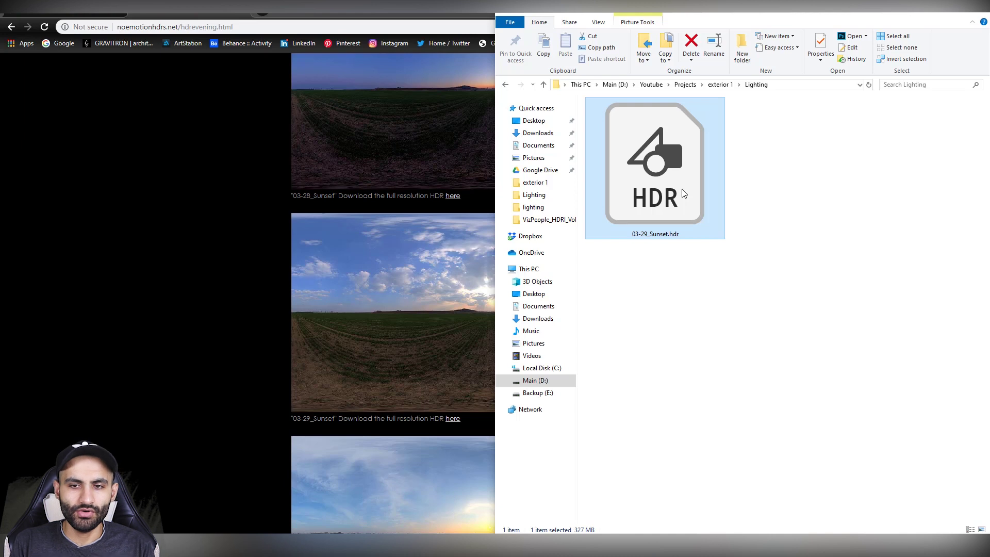
{"action": "left_click", "coordinate": [710, 338]}
{"action": "key", "text": "alt+Tab"}
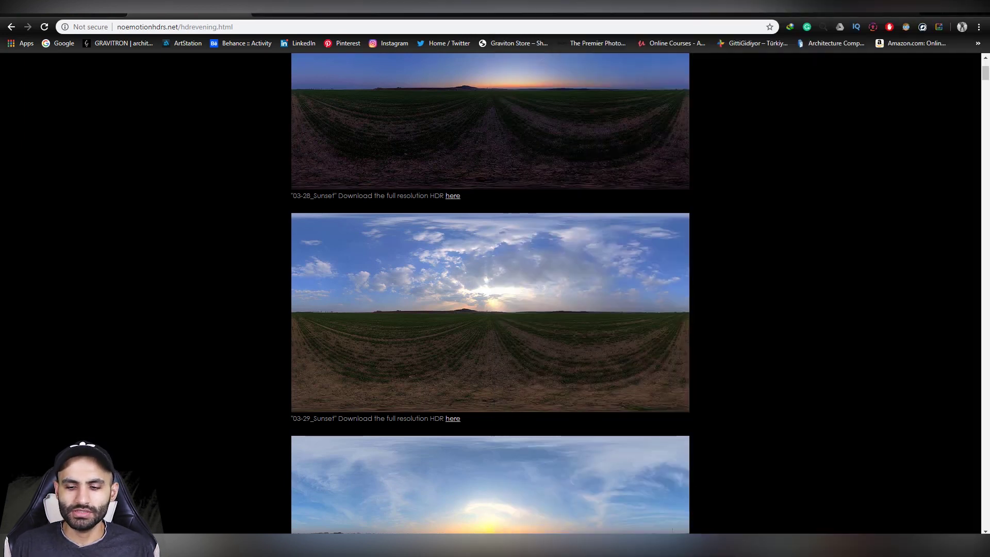
- Close the Environment dialog, start a render, and place a Dome-type VRayLight in the Top viewport
{"action": "key", "text": "8"}
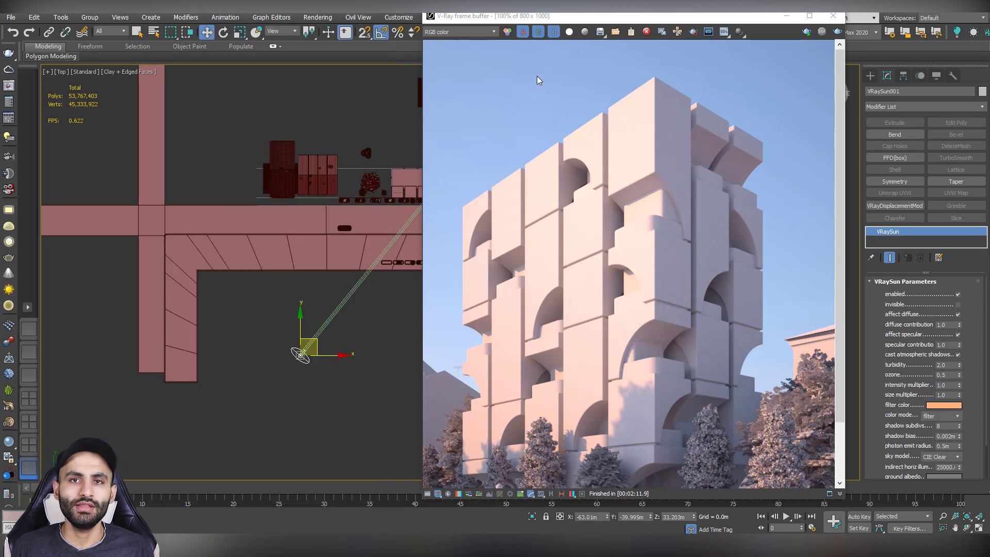
{"action": "left_click", "coordinate": [807, 32]}
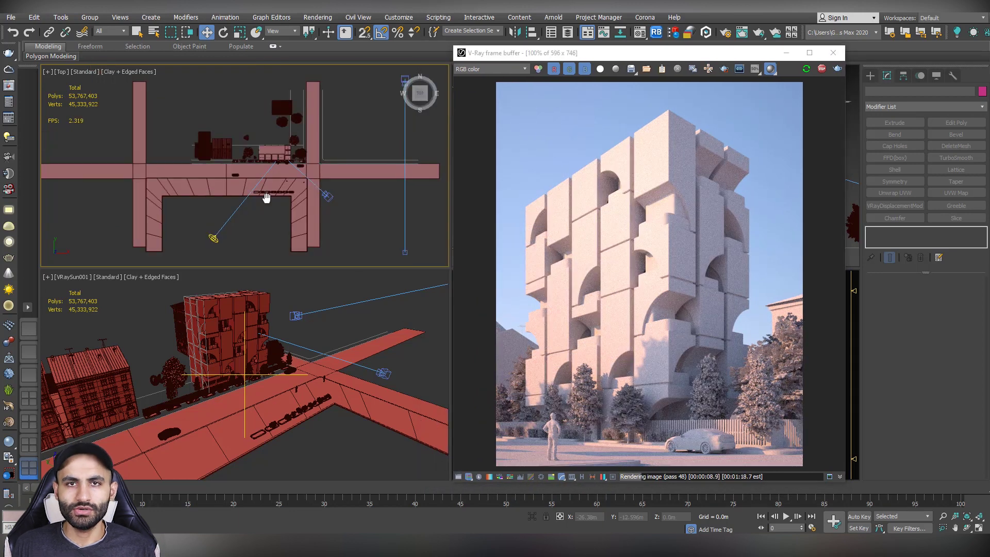
{"action": "left_click", "coordinate": [871, 76]}
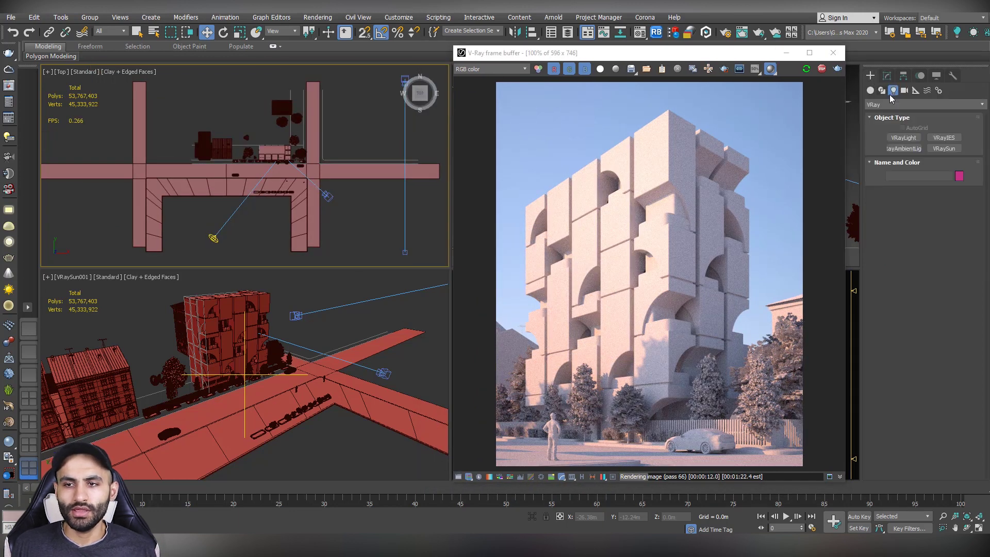
{"action": "left_click", "coordinate": [894, 91]}
{"action": "left_click", "coordinate": [895, 138]}
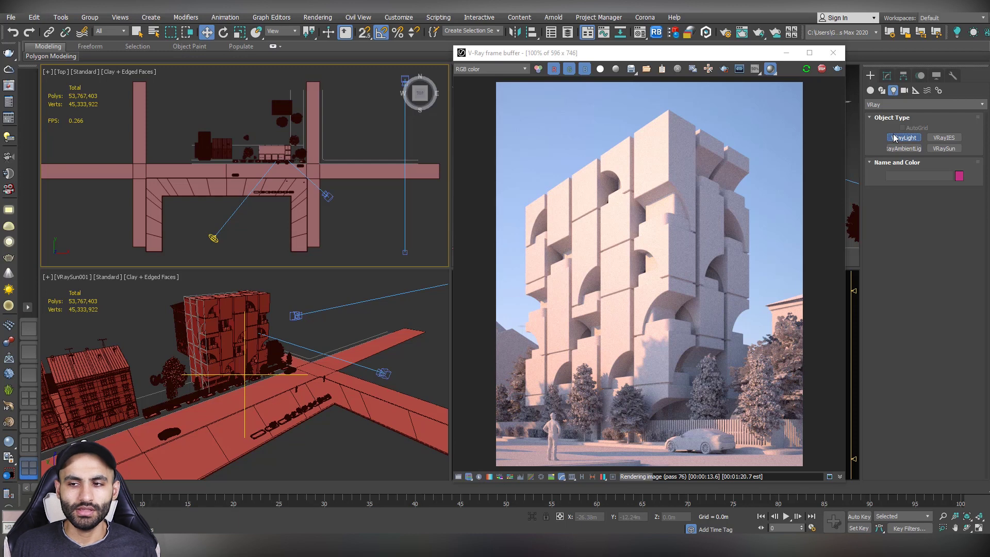
{"action": "left_click", "coordinate": [896, 138]}
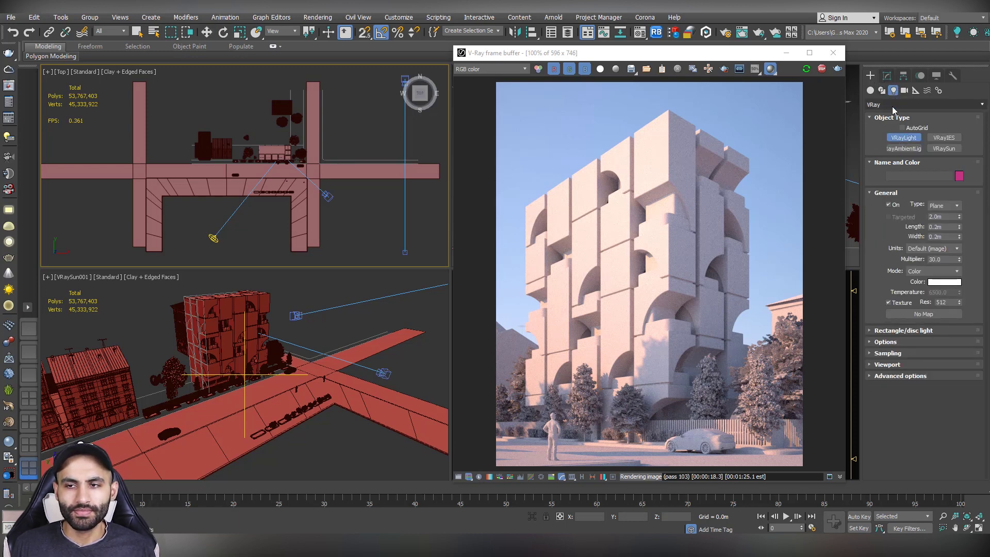
{"action": "left_click", "coordinate": [944, 206]}
{"action": "left_click", "coordinate": [937, 222]}
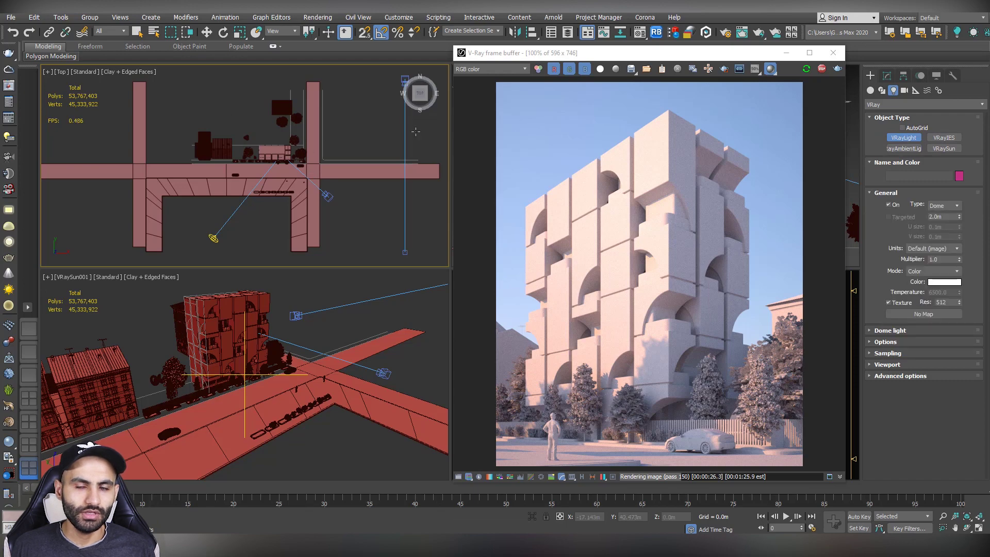
{"action": "left_click", "coordinate": [351, 126]}
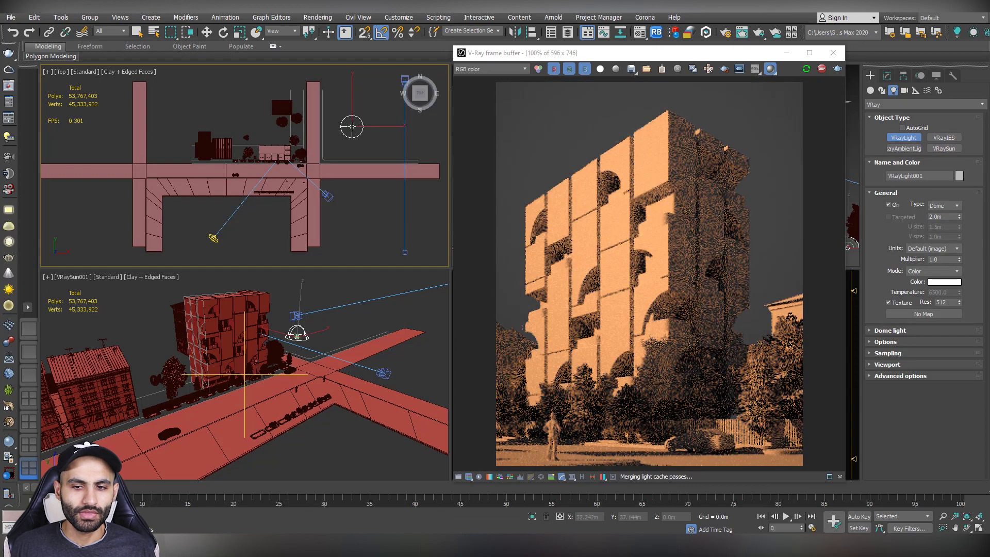
{"action": "left_click", "coordinate": [317, 16]}
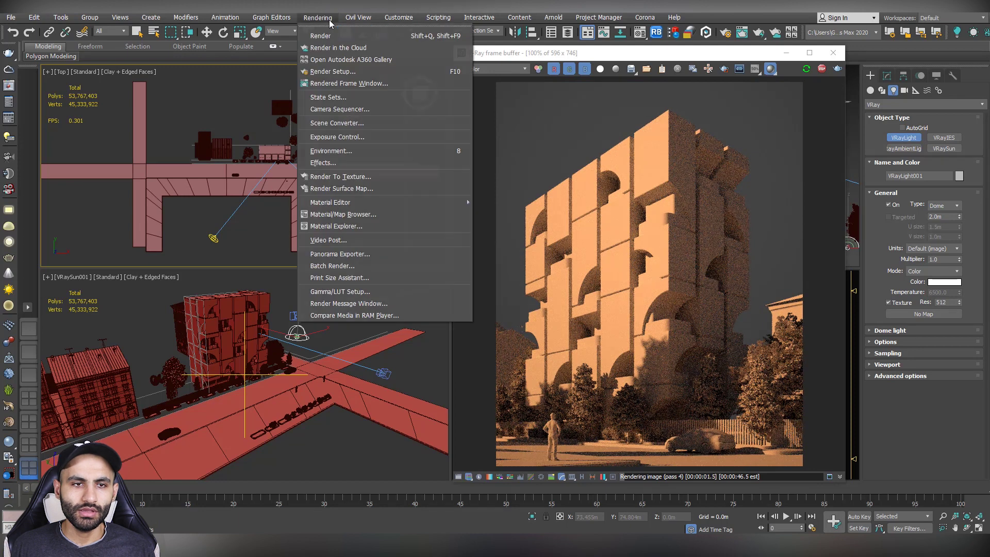
{"action": "left_click", "coordinate": [332, 95]}
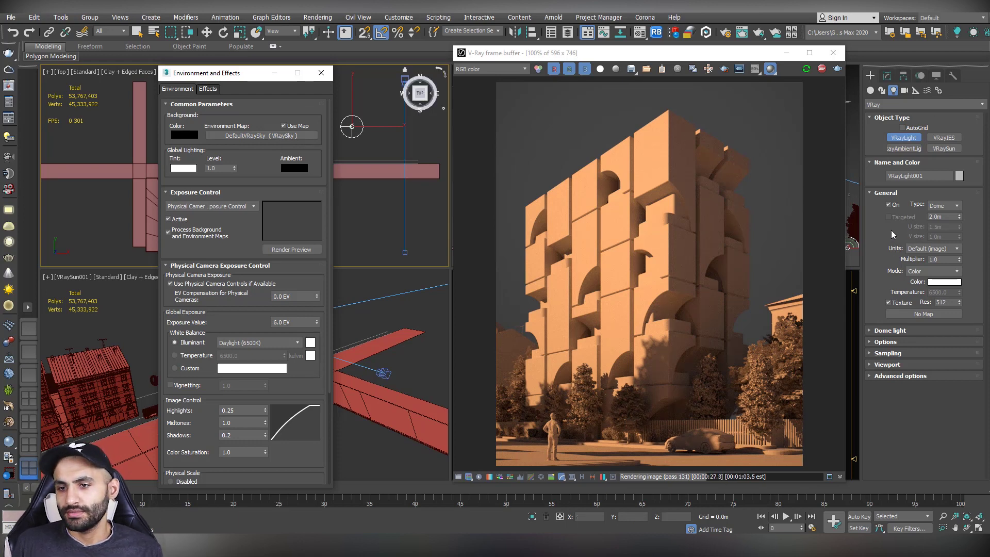
{"action": "left_click", "coordinate": [283, 126]}
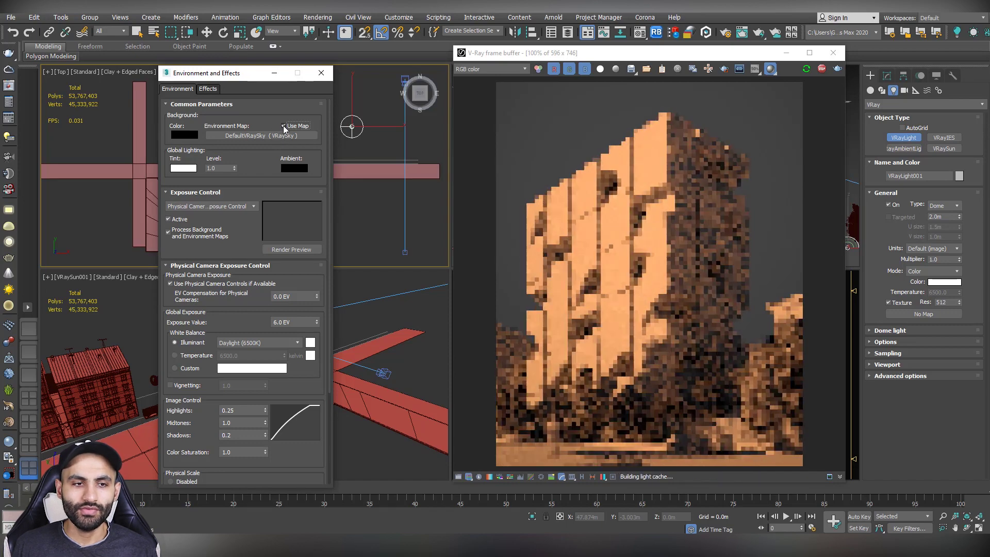
{"action": "left_click", "coordinate": [283, 125]}
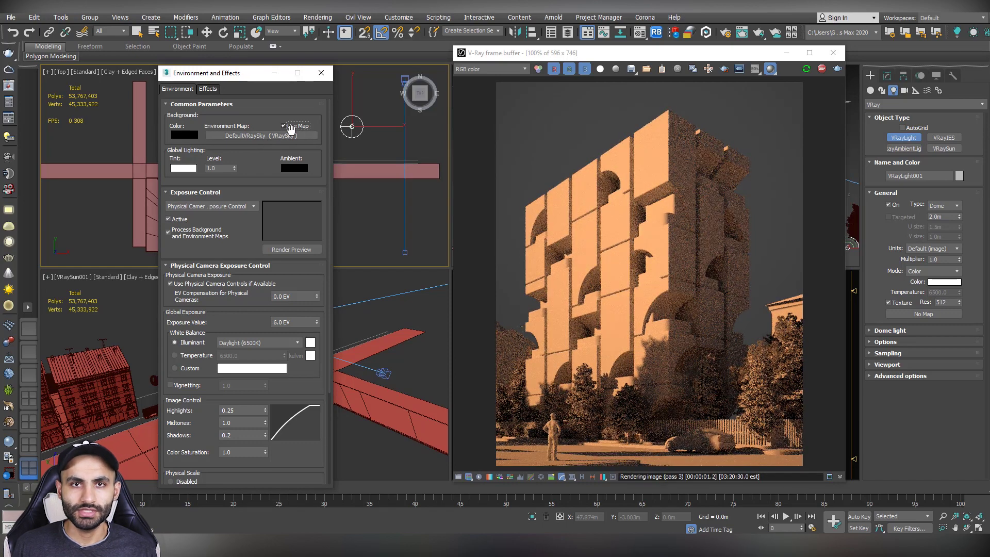
{"action": "left_click", "coordinate": [284, 126]}
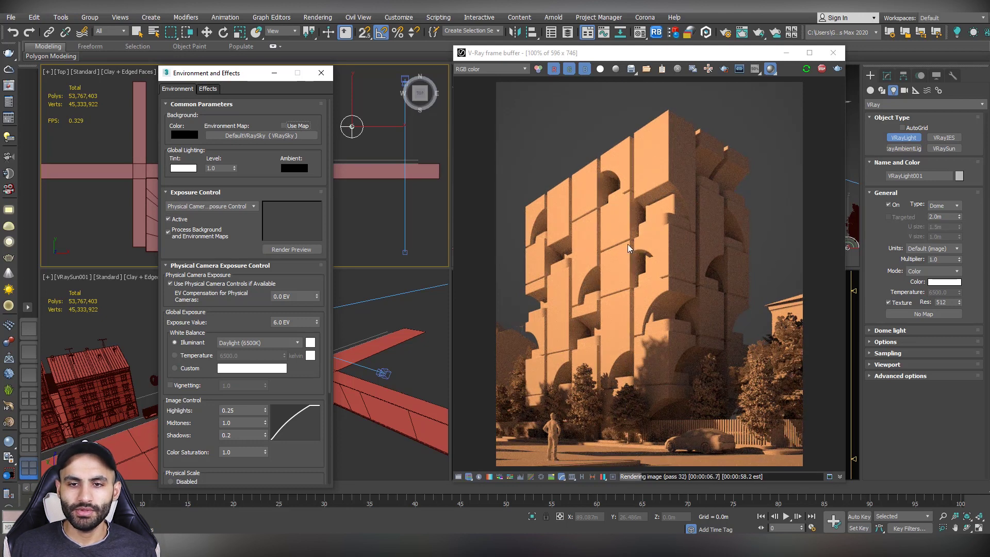
{"action": "left_click", "coordinate": [303, 128]}
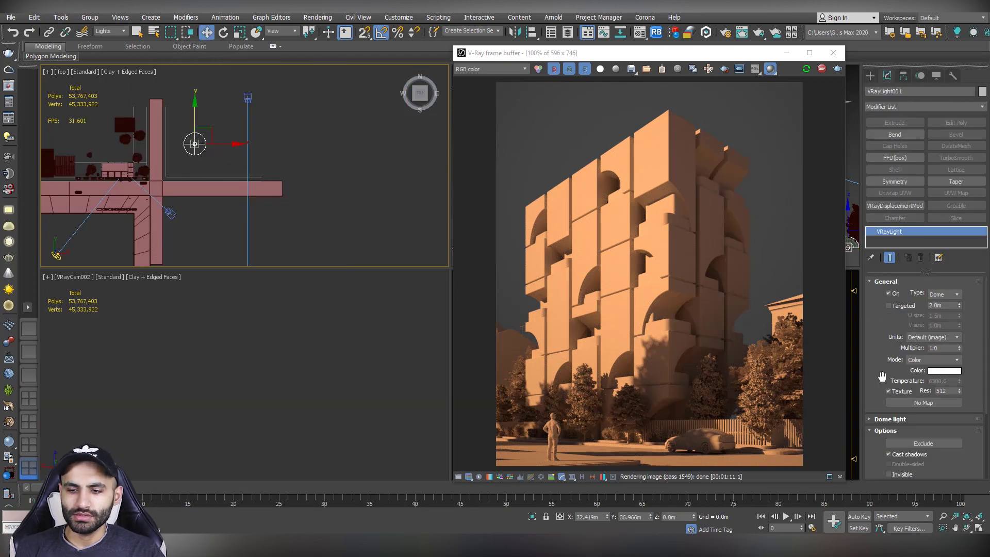
- Load 03-29_Sunset.hdr into the dome light's Texture slot through a VRayHDRI map
{"action": "left_click_drag", "start_coordinate": [883, 377], "coordinate": [883, 333]}
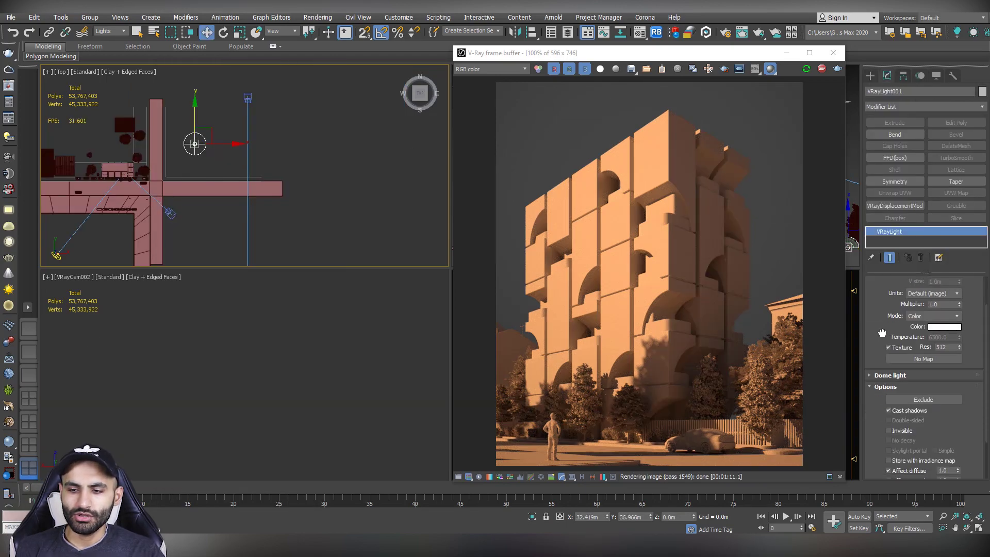
{"action": "left_click", "coordinate": [923, 359]}
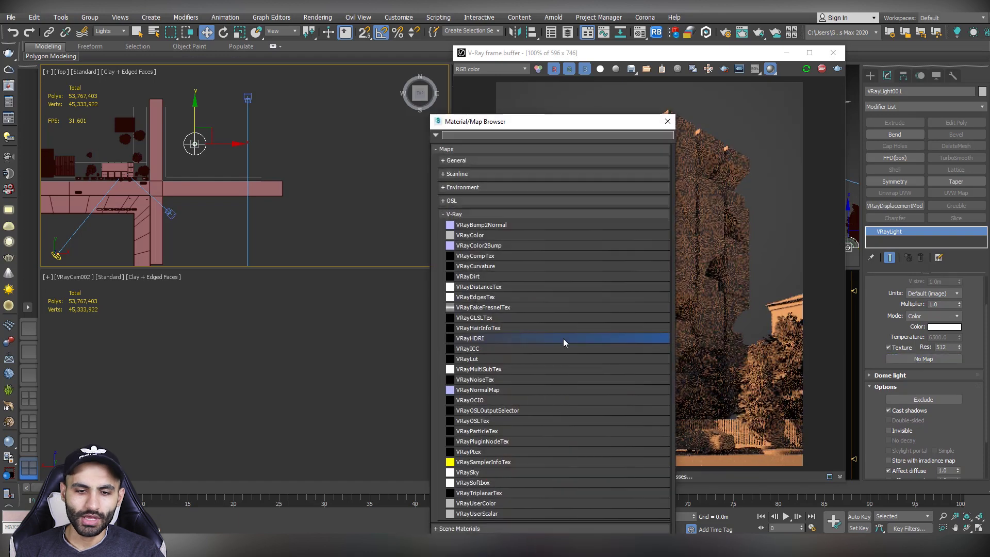
{"action": "double_click", "coordinate": [484, 341]}
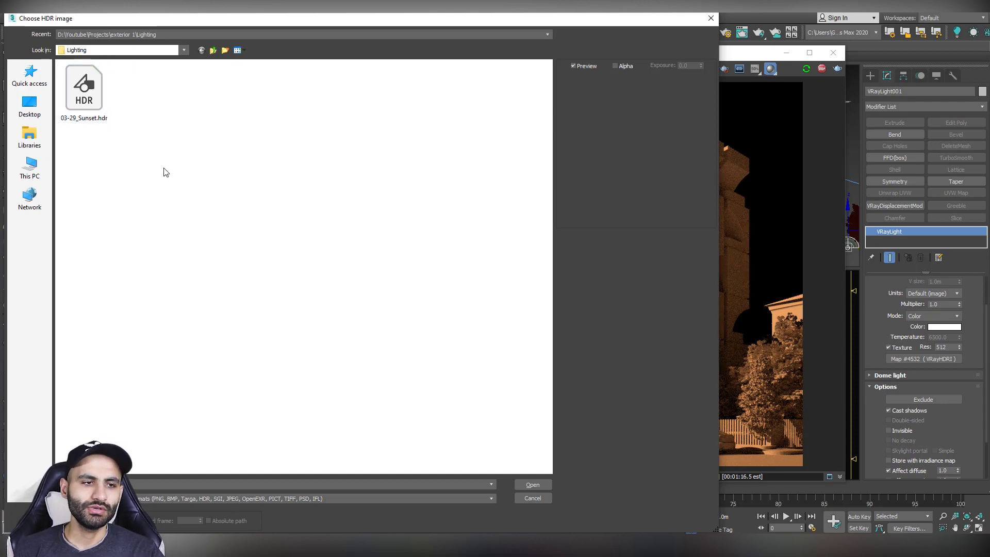
{"action": "left_click", "coordinate": [83, 92]}
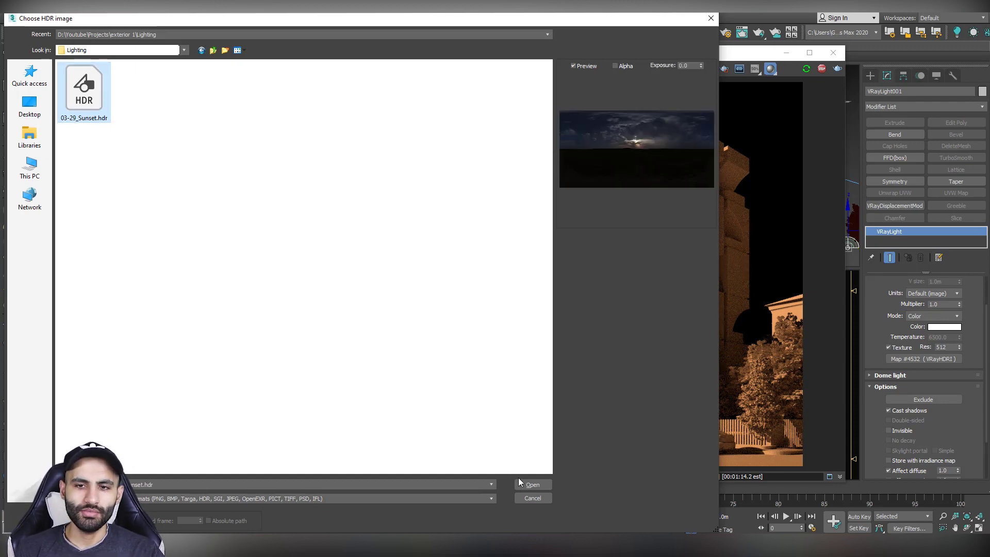
{"action": "left_click", "coordinate": [530, 484]}
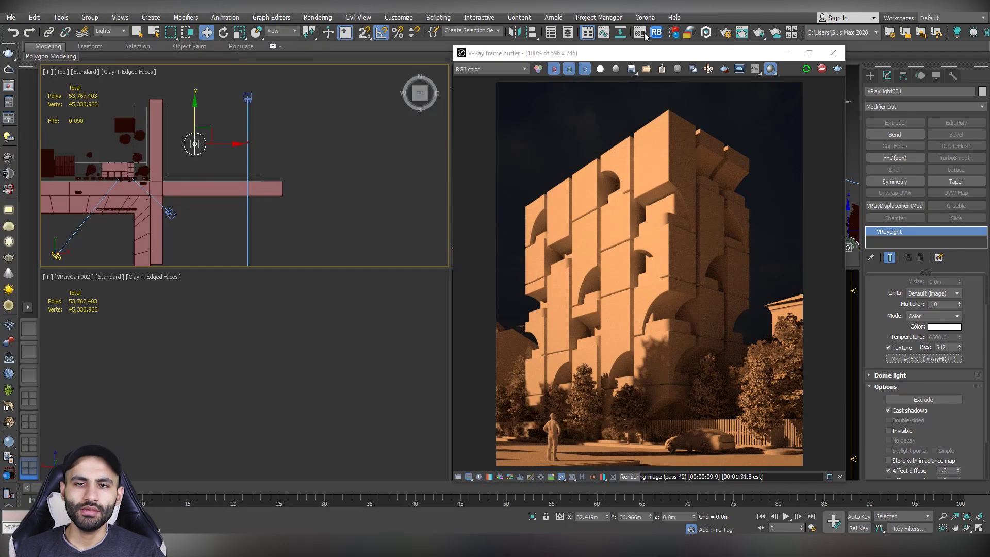
- Instance the dome's VRayHDRI map into a Material Editor slot and preview the sunset image
{"action": "key", "text": "m"}
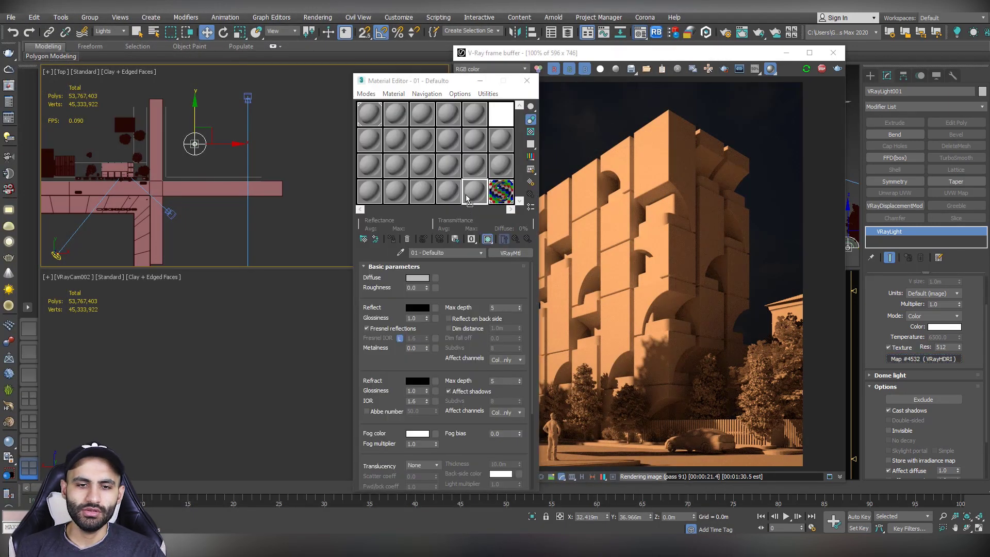
{"action": "left_click_drag", "start_coordinate": [510, 254], "coordinate": [472, 192]}
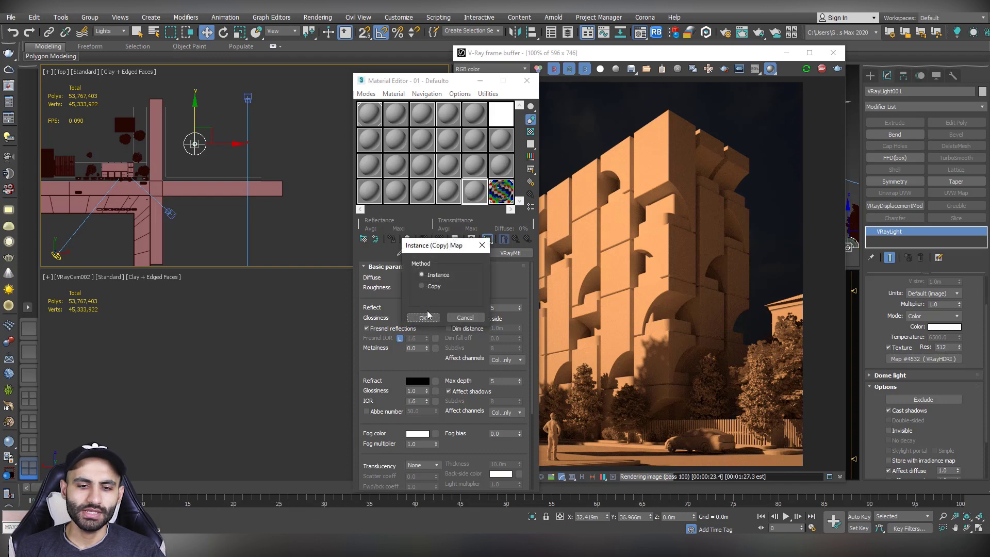
{"action": "left_click", "coordinate": [426, 319]}
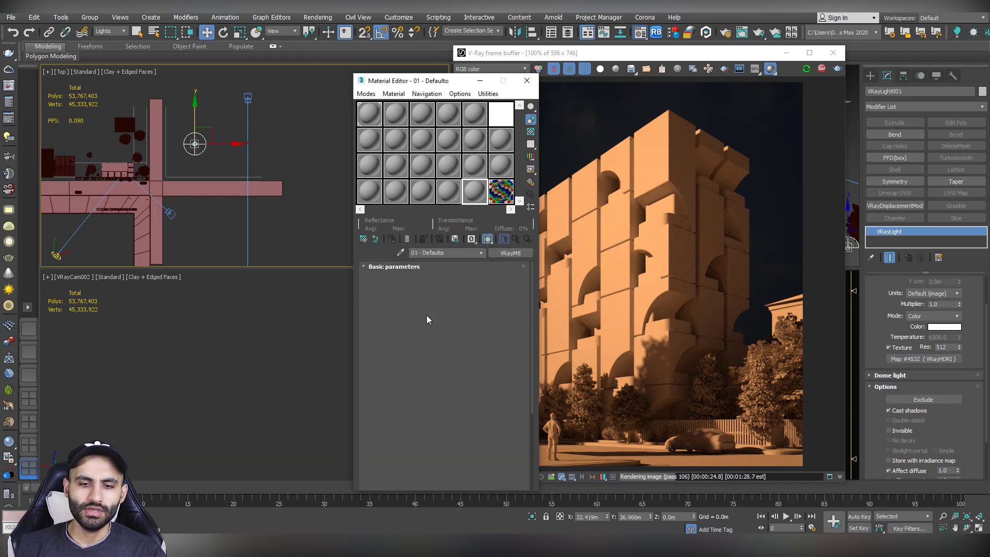
{"action": "left_click", "coordinate": [495, 291]}
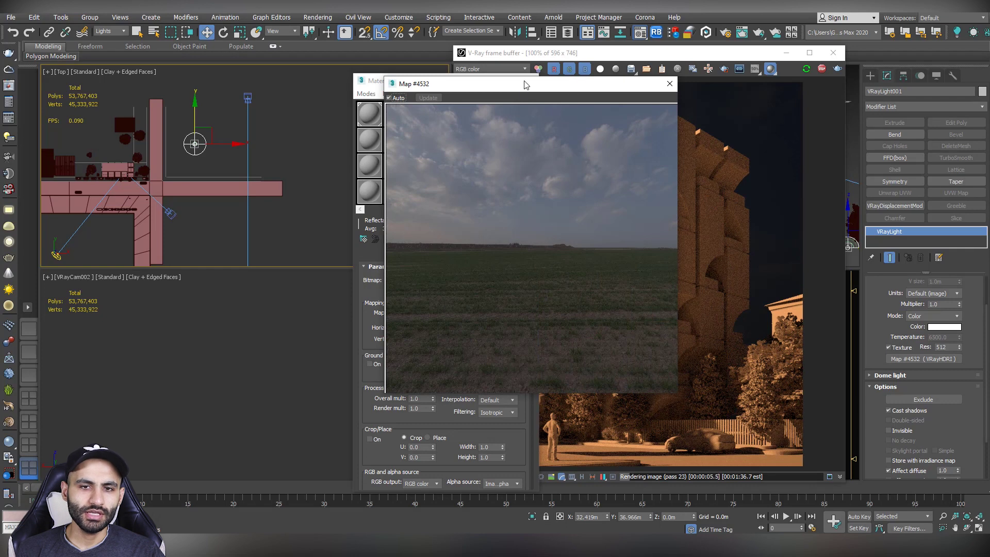
{"action": "left_click_drag", "start_coordinate": [524, 86], "coordinate": [617, 70]}
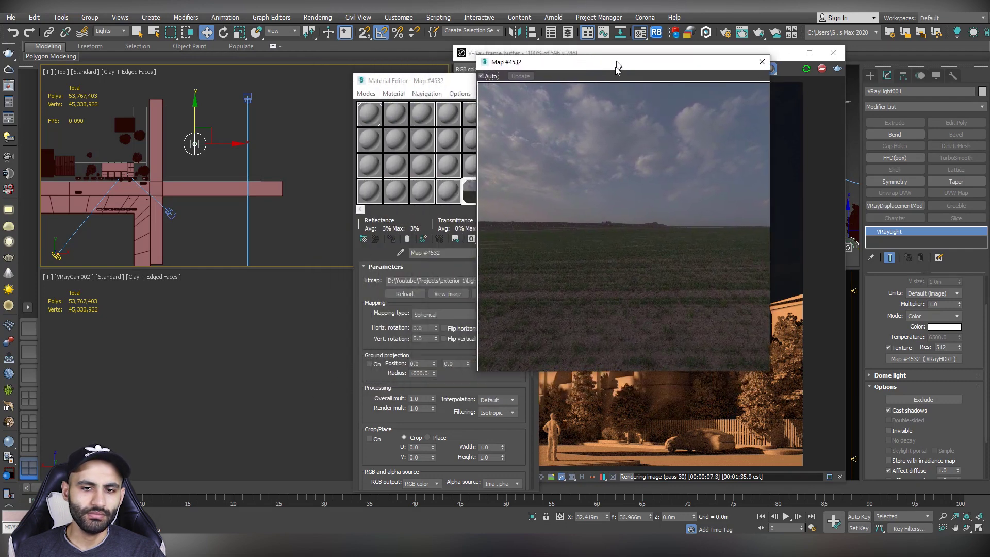
{"action": "mouse_move", "coordinate": [617, 70]}
{"action": "left_mouse_down"}
{"action": "mouse_move", "coordinate": [422, 120]}
{"action": "mouse_move", "coordinate": [344, 112]}
{"action": "left_mouse_up"}
{"action": "left_click", "coordinate": [681, 54]}
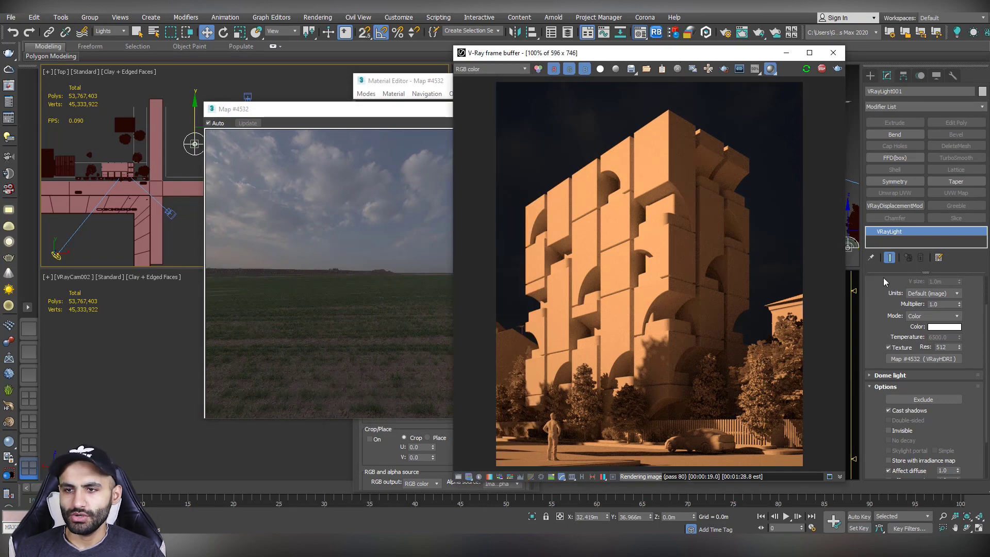
{"action": "scroll", "coordinate": [905, 360], "scroll_direction": "up", "scroll_amount": 2}
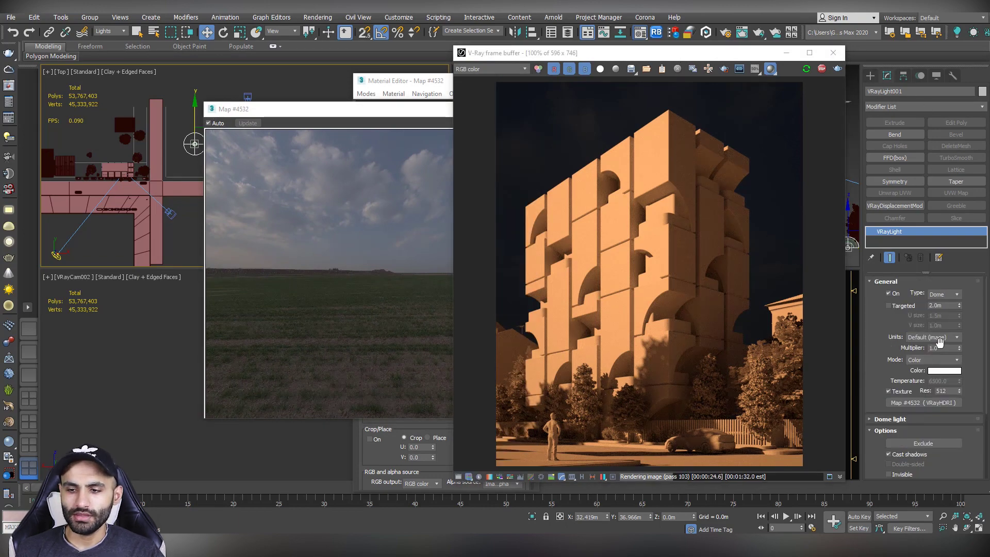
- Set the dome light Multiplier to 100 and rearrange the preview and editor windows
{"action": "double_click", "coordinate": [936, 347]}
{"action": "type", "text": "10"}
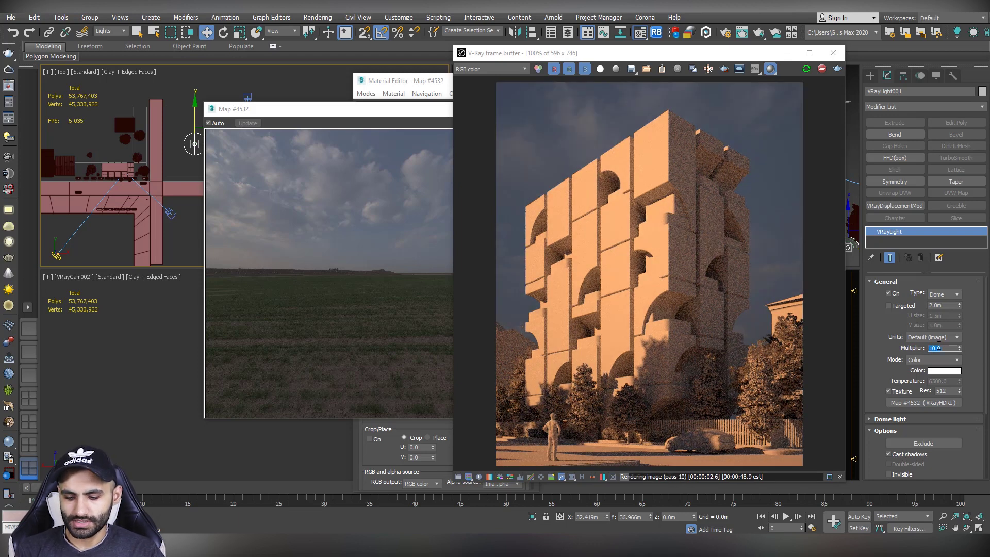
{"action": "type", "text": "100"}
{"action": "key", "text": "Return"}
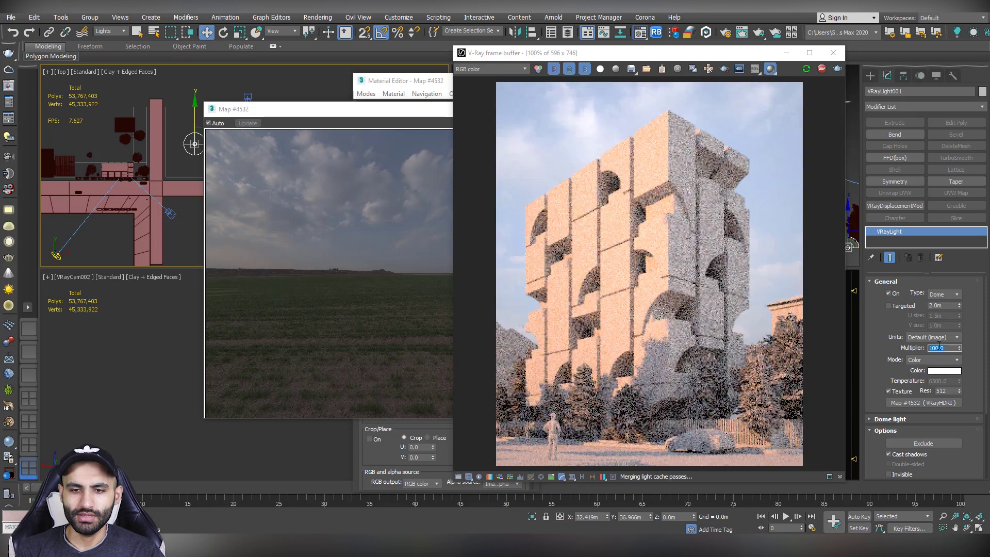
{"action": "left_click", "coordinate": [804, 288]}
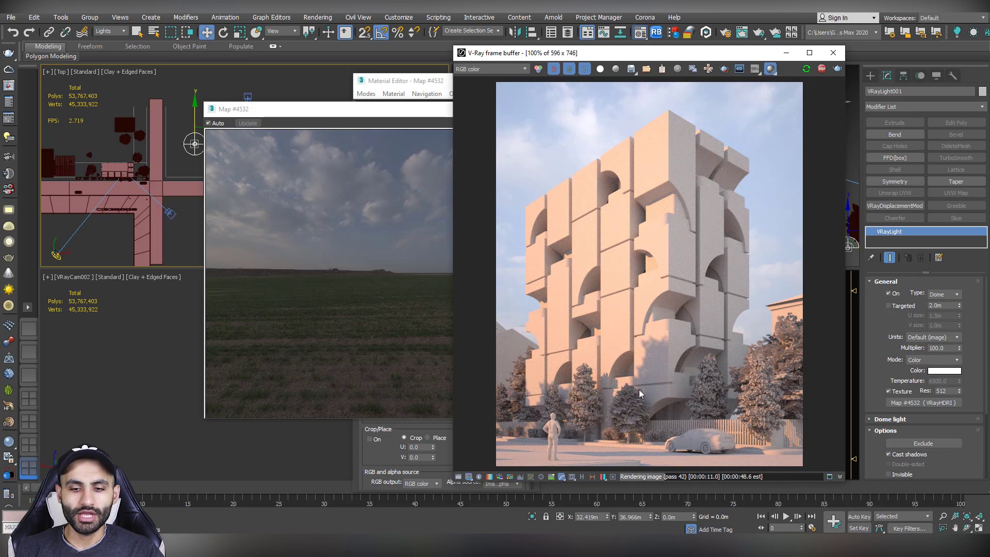
{"action": "left_click_drag", "start_coordinate": [395, 114], "coordinate": [298, 82]}
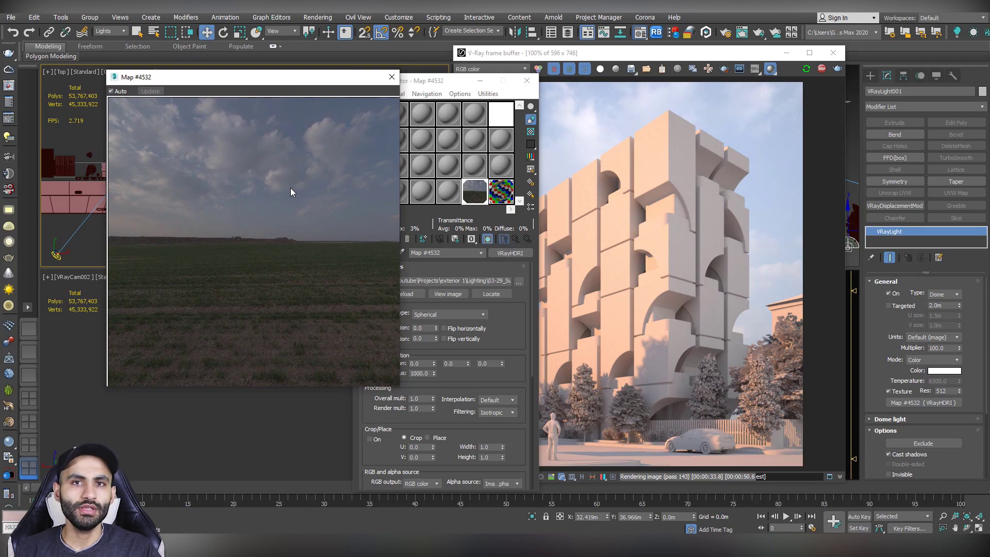
{"action": "left_click_drag", "start_coordinate": [301, 80], "coordinate": [296, 82]}
{"action": "left_click_drag", "start_coordinate": [500, 82], "coordinate": [557, 81]}
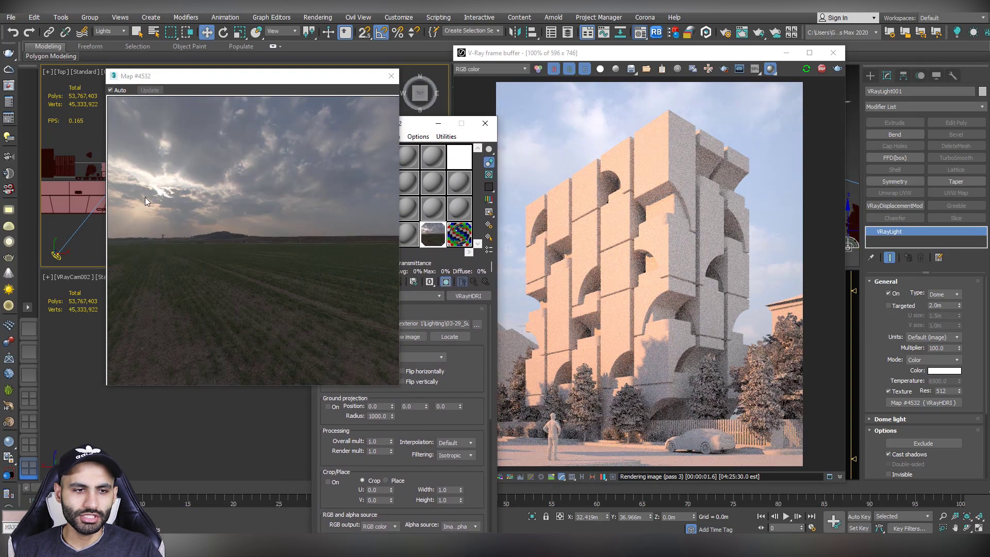
- Test the HDRI horizontal rotation, reset it to 0, and close the Material Editor
{"action": "left_click_drag", "start_coordinate": [292, 83], "coordinate": [230, 82]}
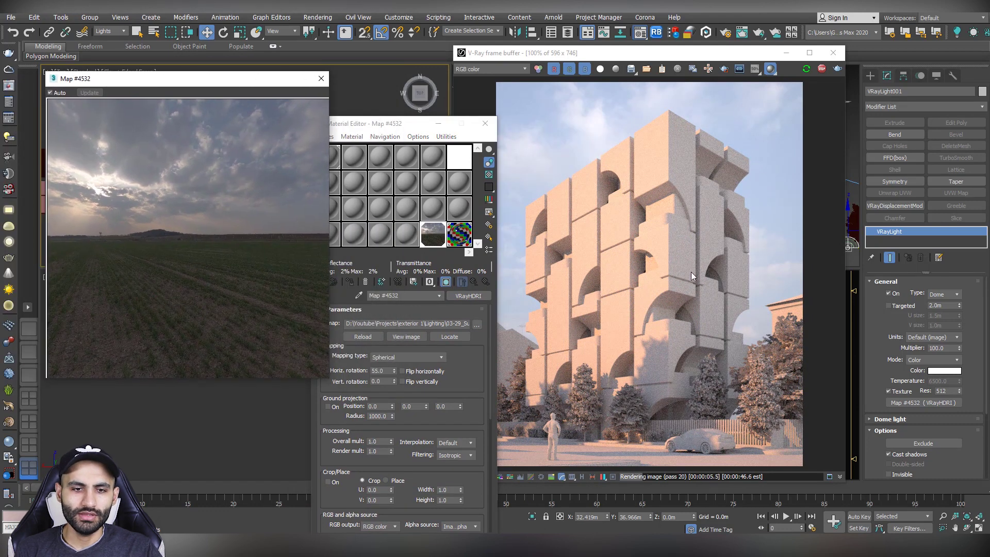
{"action": "double_click", "coordinate": [379, 371]}
{"action": "type", "text": "357"}
{"action": "key", "text": "Return"}
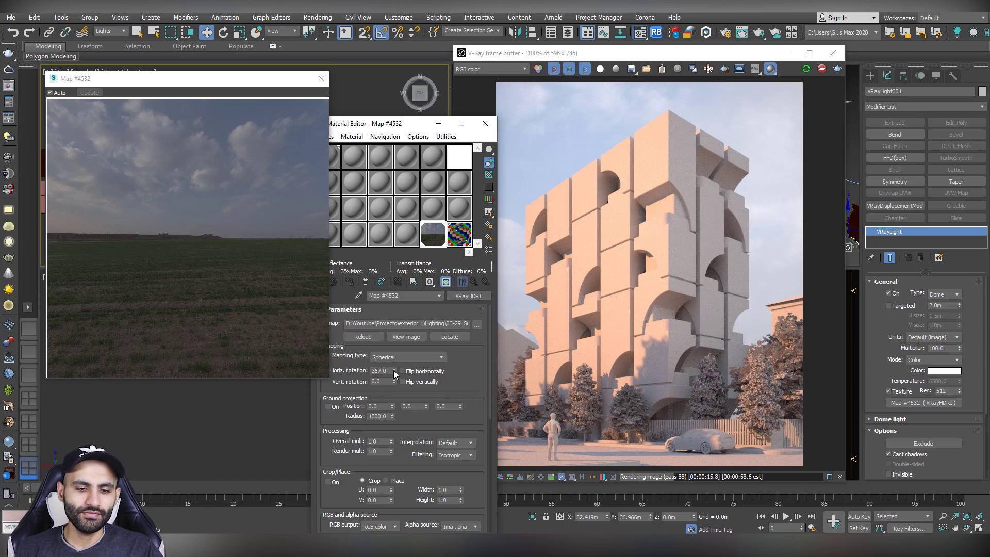
{"action": "right_click", "coordinate": [394, 371]}
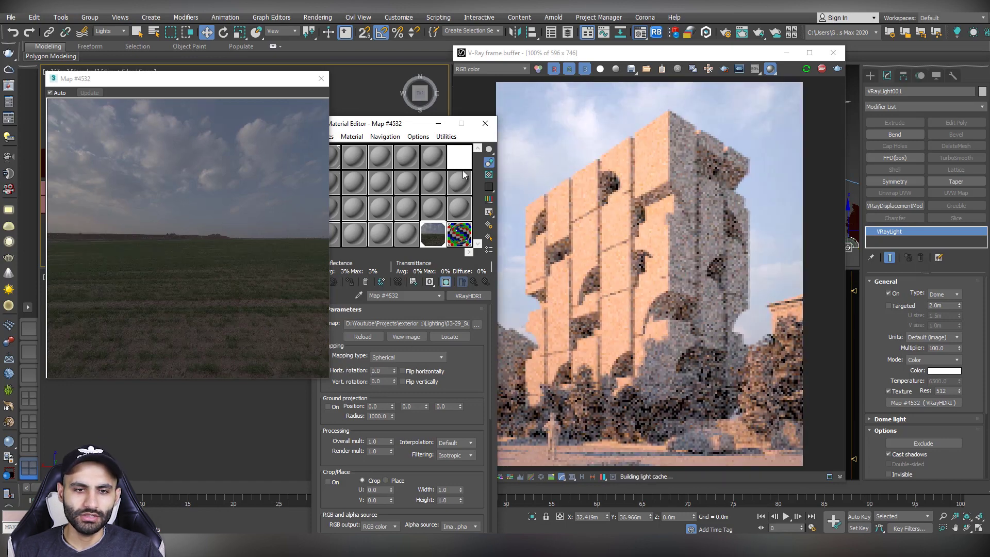
{"action": "left_click", "coordinate": [486, 125]}
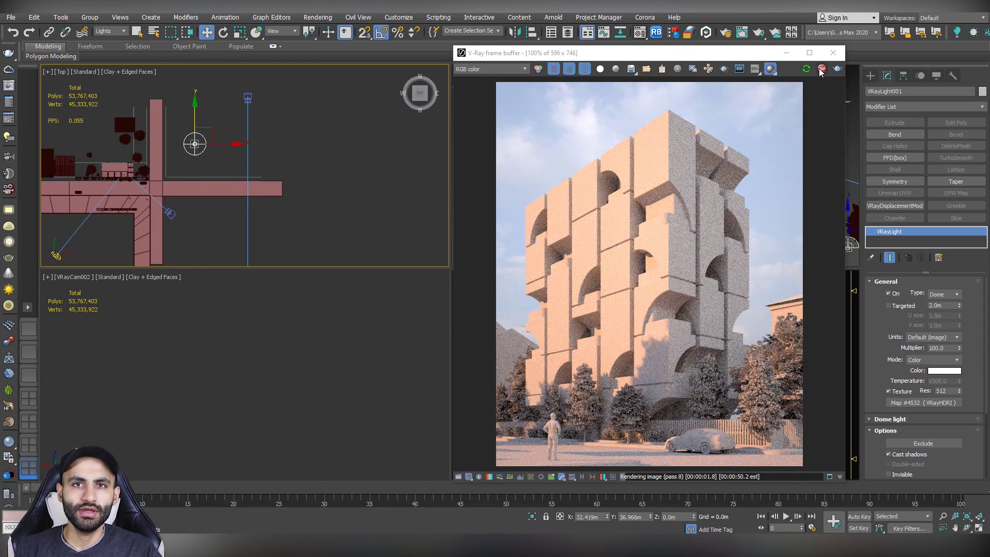
- Stop IPR, close the frame buffer, and set the Selection Filter to Lights
{"action": "left_click", "coordinate": [821, 72]}
{"action": "left_click", "coordinate": [833, 52]}
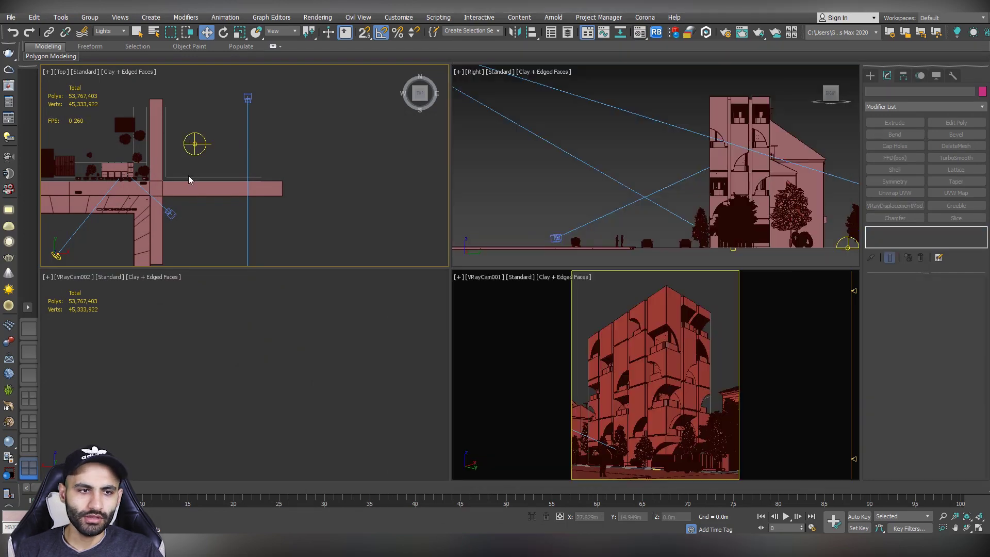
{"action": "middle_click_drag", "start_coordinate": [189, 176], "coordinate": [340, 147]}
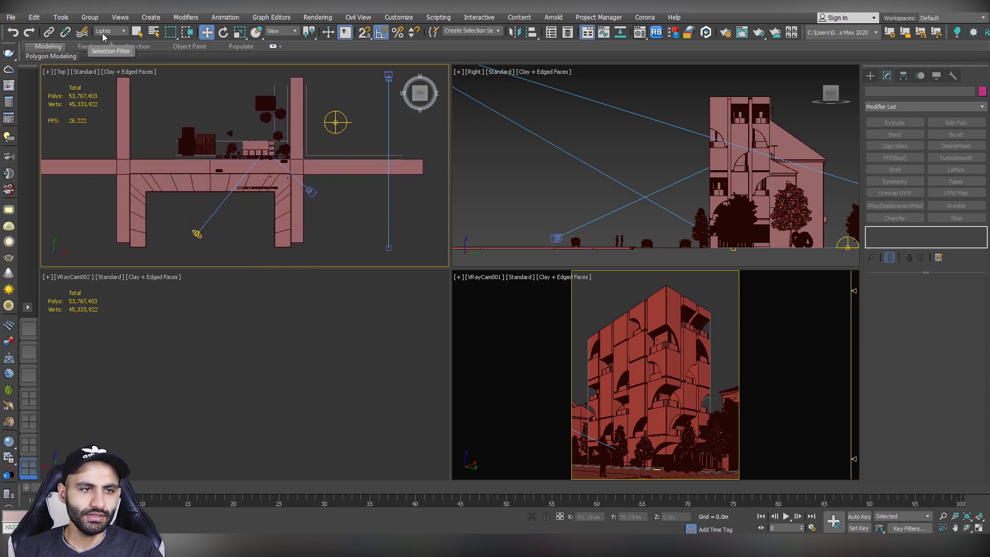
{"action": "left_click", "coordinate": [120, 34]}
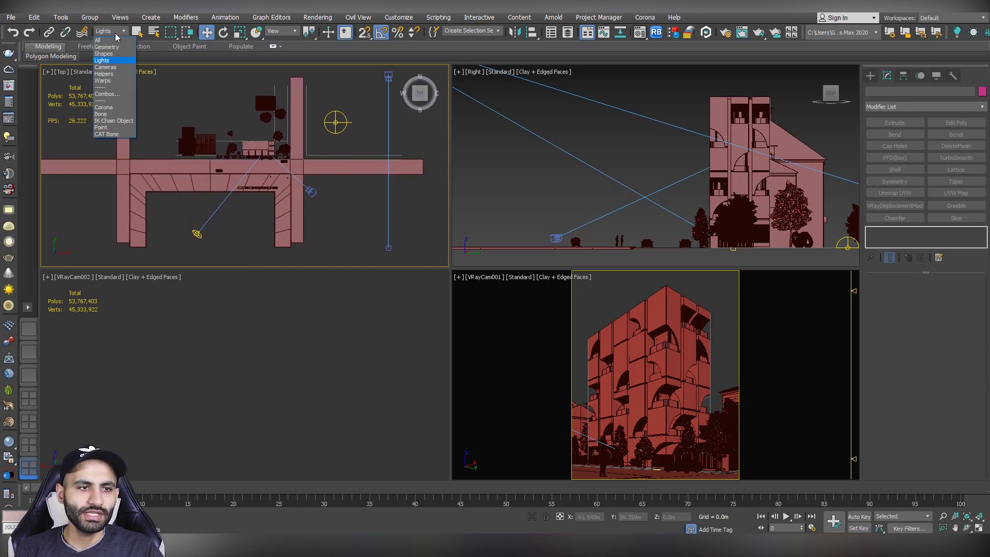
{"action": "left_click", "coordinate": [103, 61]}
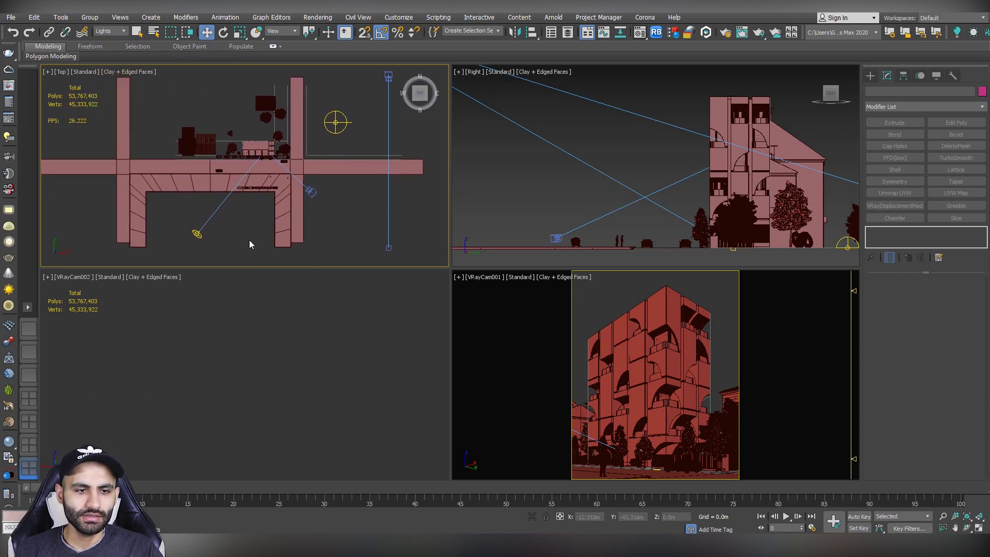
- Select the VRaySun in the Top viewport and drag it out toward the upper right
{"action": "left_click", "coordinate": [253, 165]}
{"action": "middle_click_drag", "start_coordinate": [253, 164], "coordinate": [134, 169]}
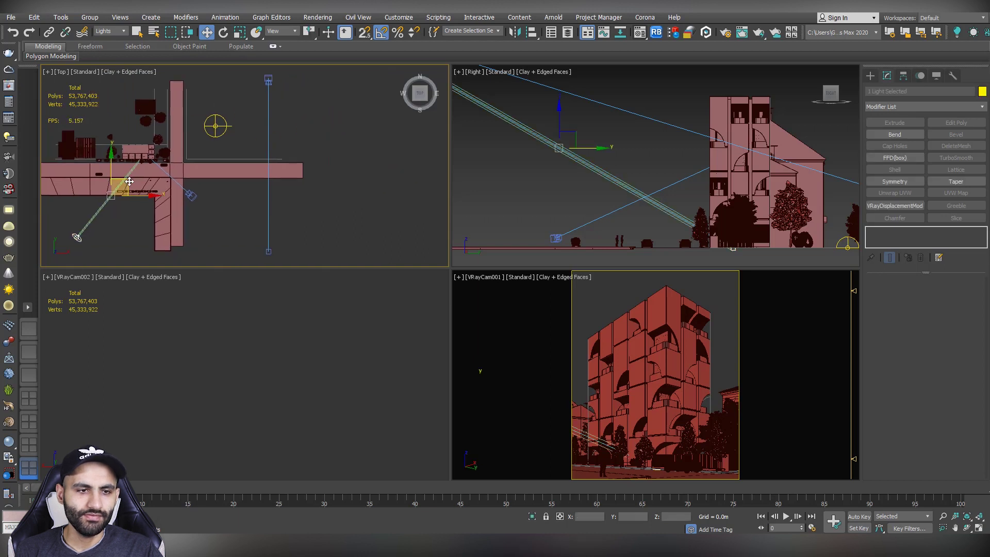
{"action": "mouse_move", "coordinate": [145, 179]}
{"action": "left_mouse_down"}
{"action": "mouse_move", "coordinate": [321, 126]}
{"action": "mouse_move", "coordinate": [353, 88]}
{"action": "left_mouse_up"}
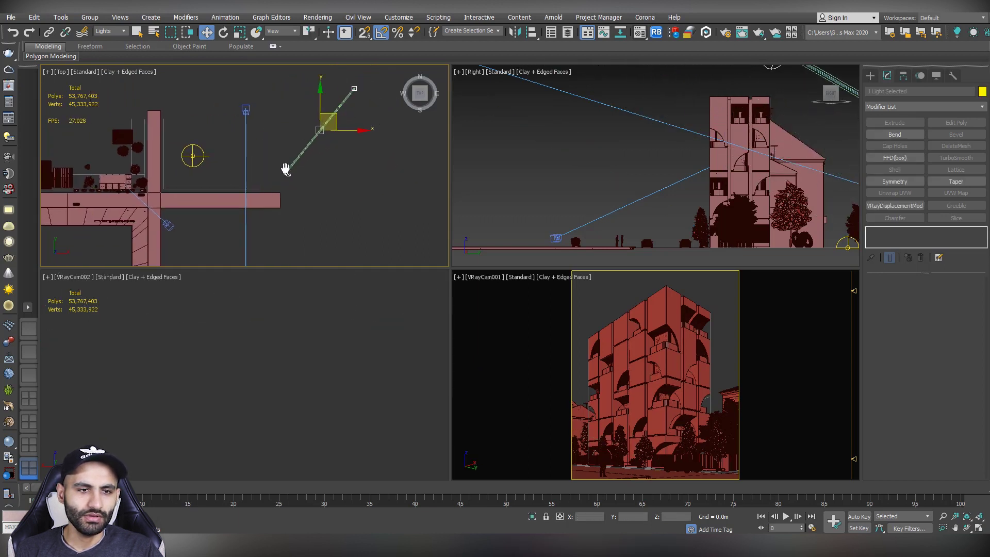
{"action": "middle_click_drag", "start_coordinate": [74, 127], "coordinate": [157, 202]}
{"action": "left_click", "coordinate": [135, 197]}
{"action": "left_click_drag", "start_coordinate": [154, 184], "coordinate": [354, 151]}
{"action": "left_click", "coordinate": [321, 227]}
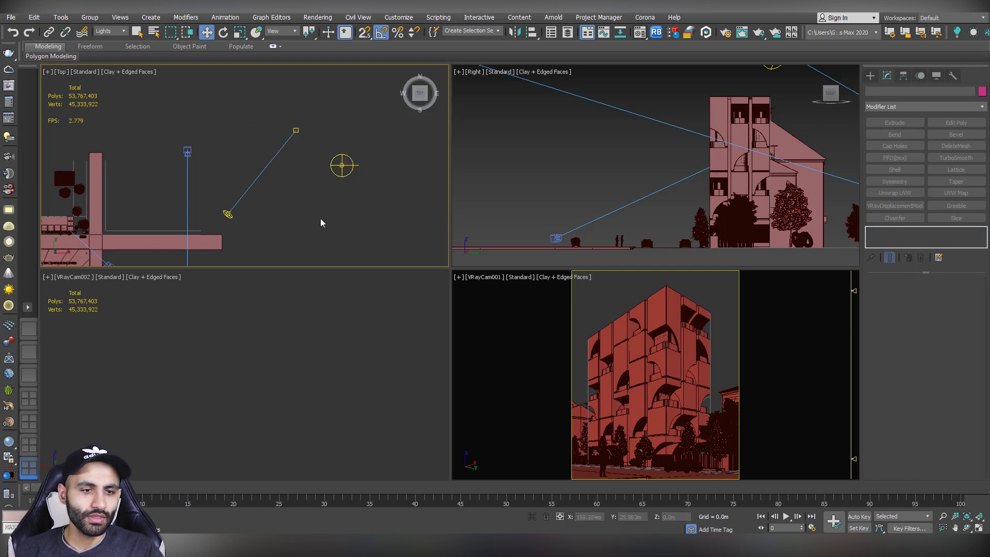
{"action": "left_click_drag", "start_coordinate": [209, 97], "coordinate": [210, 99]}
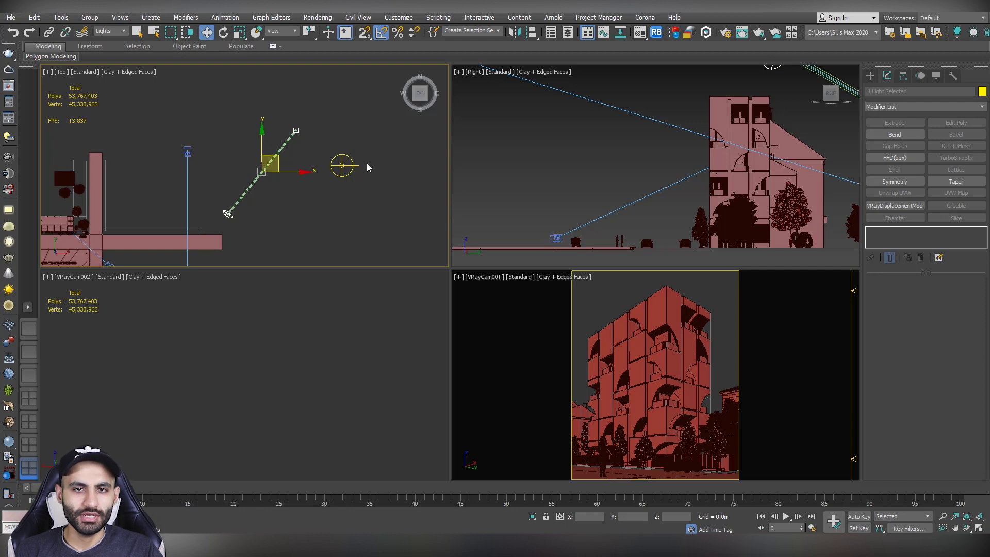
- Align the V-Ray light to the target's Y position only, pivot to pivot
{"action": "left_click", "coordinate": [532, 31]}
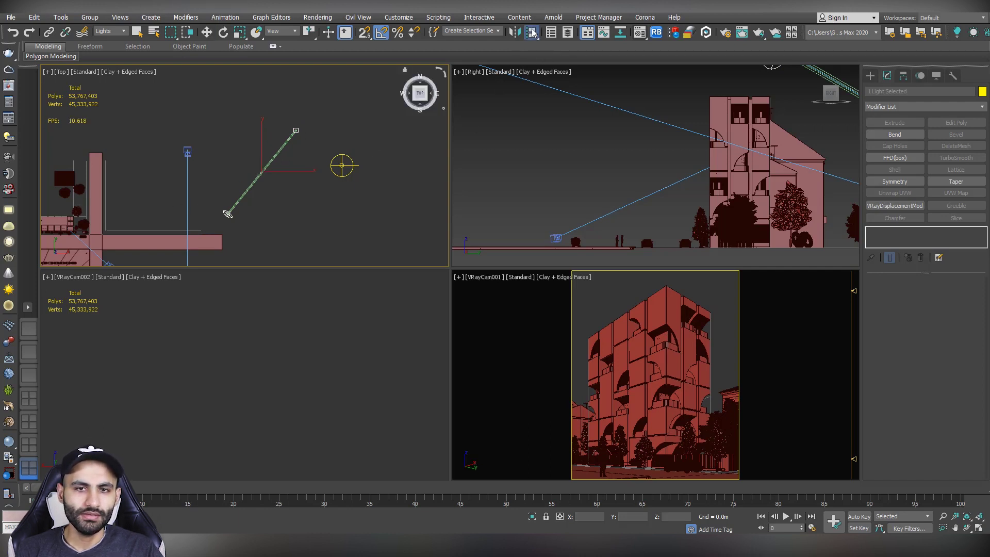
{"action": "left_click", "coordinate": [343, 165]}
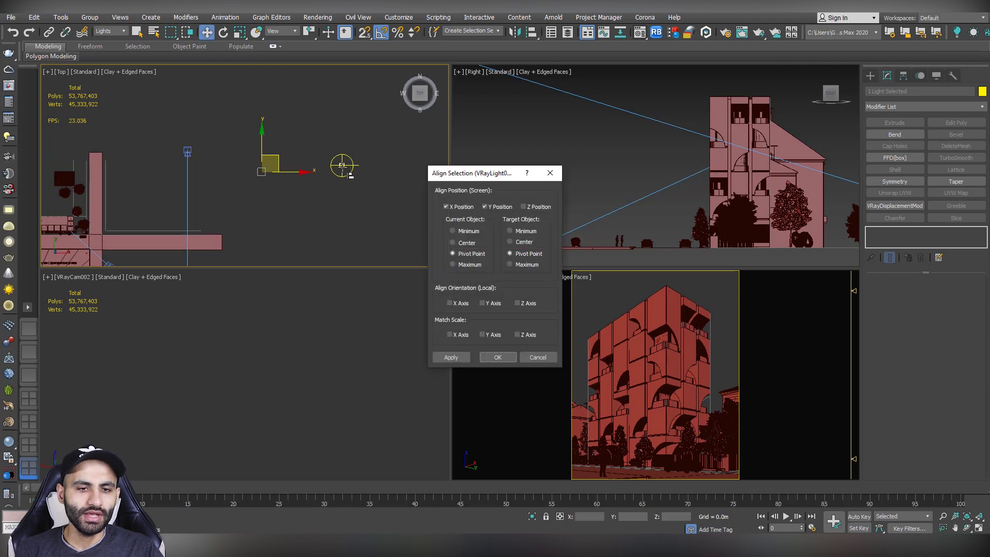
{"action": "left_click_drag", "start_coordinate": [463, 176], "coordinate": [512, 132]}
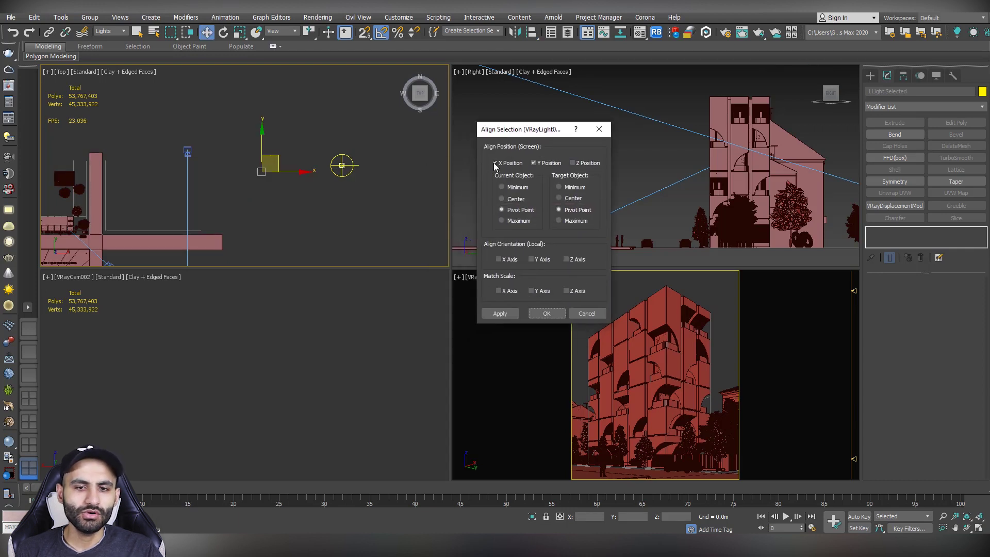
{"action": "left_click", "coordinate": [497, 163]}
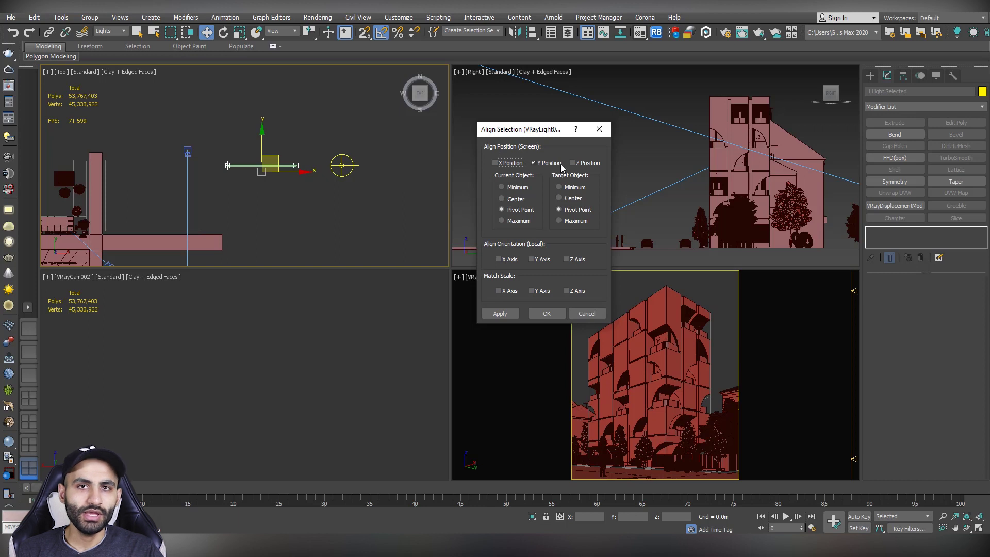
{"action": "left_click", "coordinate": [546, 313]}
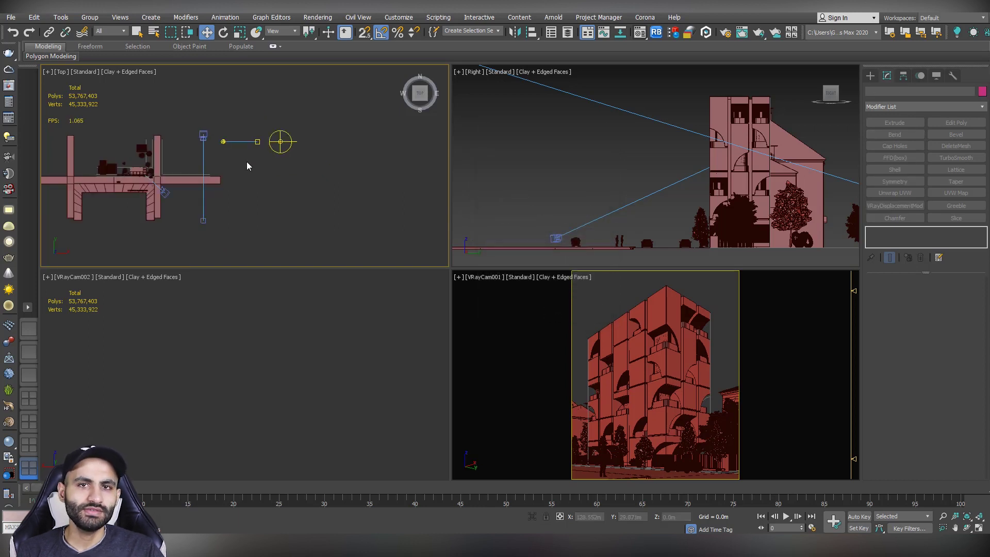
{"action": "scroll", "coordinate": [229, 164], "scroll_direction": "up", "scroll_amount": 2}
- Move VRayCam002 up and to the right, then align it to the light's Y position
{"action": "left_click", "coordinate": [190, 224]}
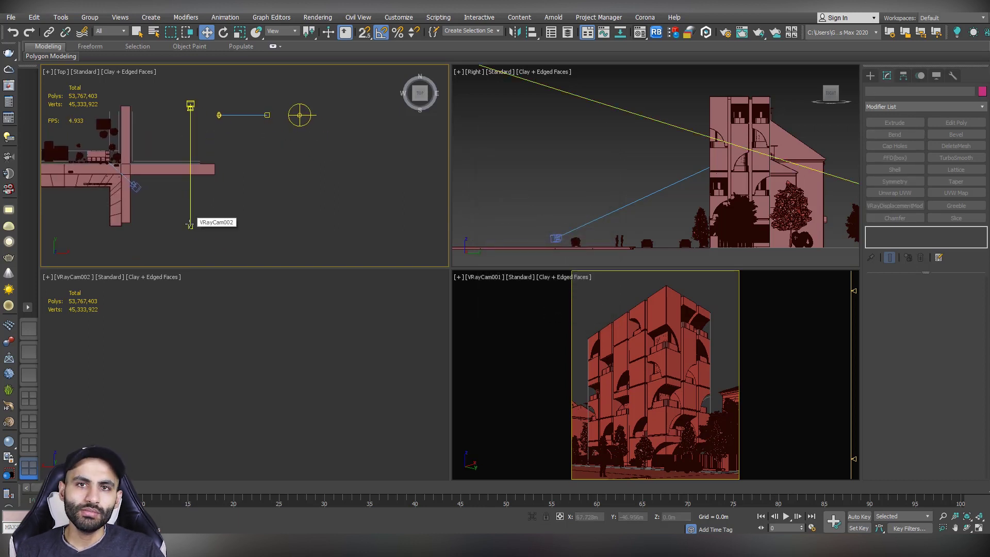
{"action": "mouse_move", "coordinate": [195, 161]}
{"action": "left_mouse_down"}
{"action": "mouse_move", "coordinate": [294, 103]}
{"action": "mouse_move", "coordinate": [319, 127]}
{"action": "left_mouse_up"}
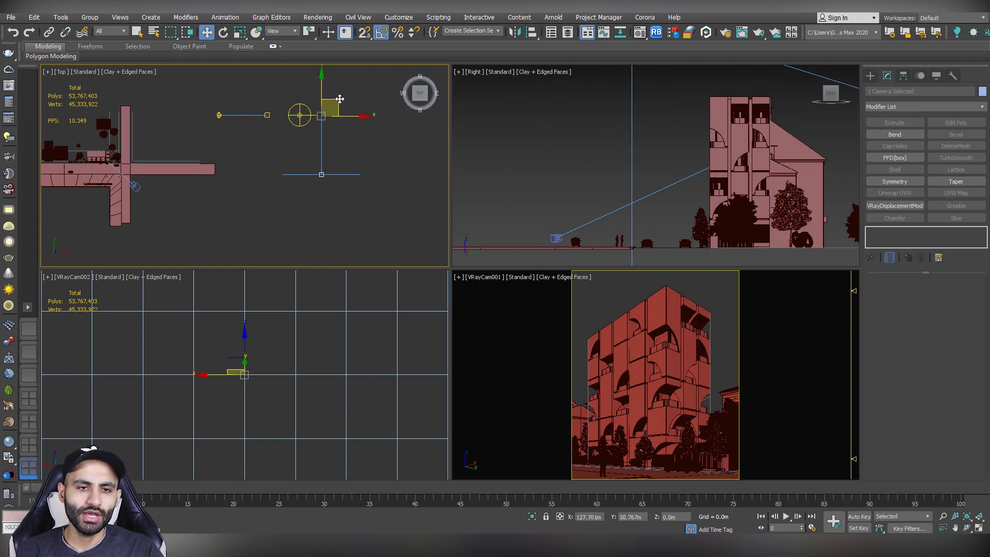
{"action": "middle_click_drag", "start_coordinate": [319, 127], "coordinate": [288, 185]}
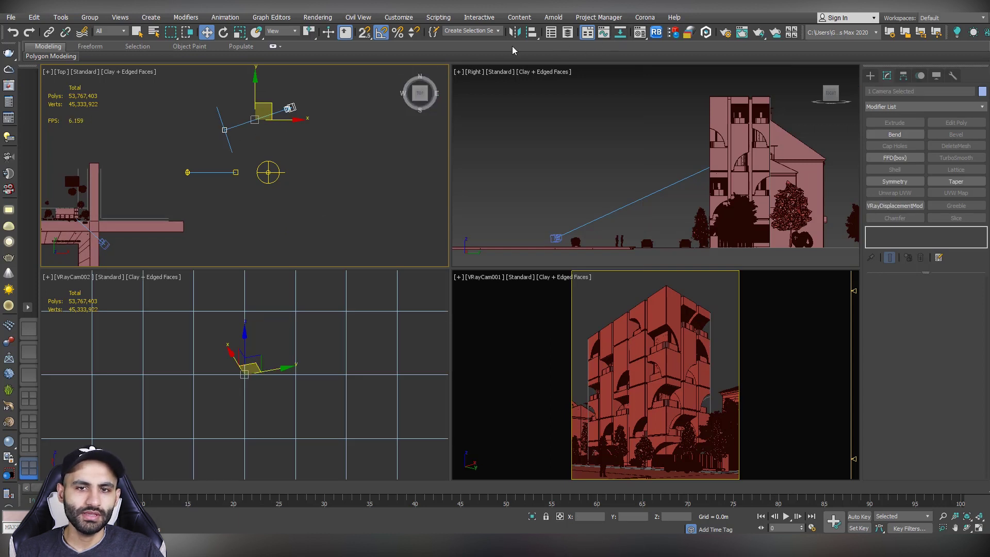
{"action": "left_click", "coordinate": [532, 33]}
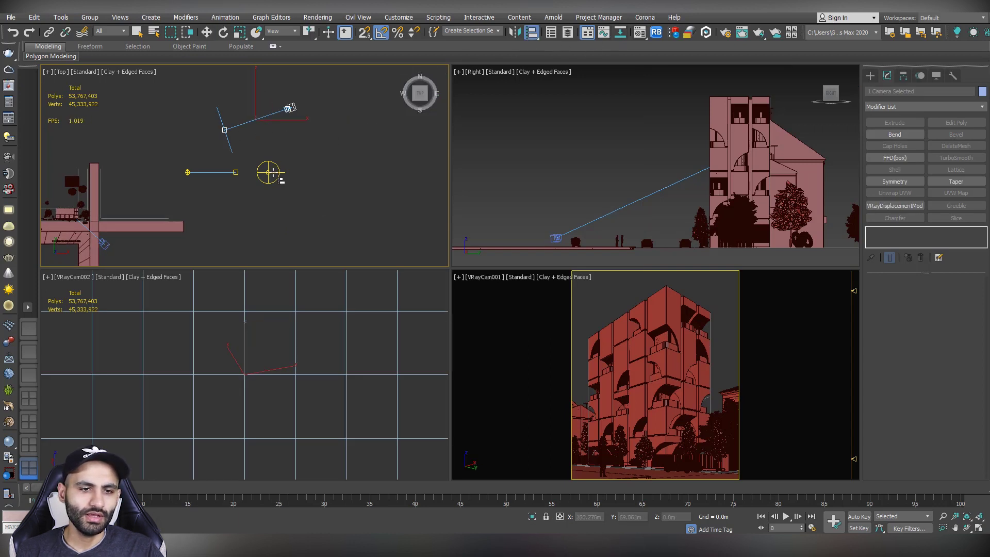
{"action": "left_click", "coordinate": [280, 177]}
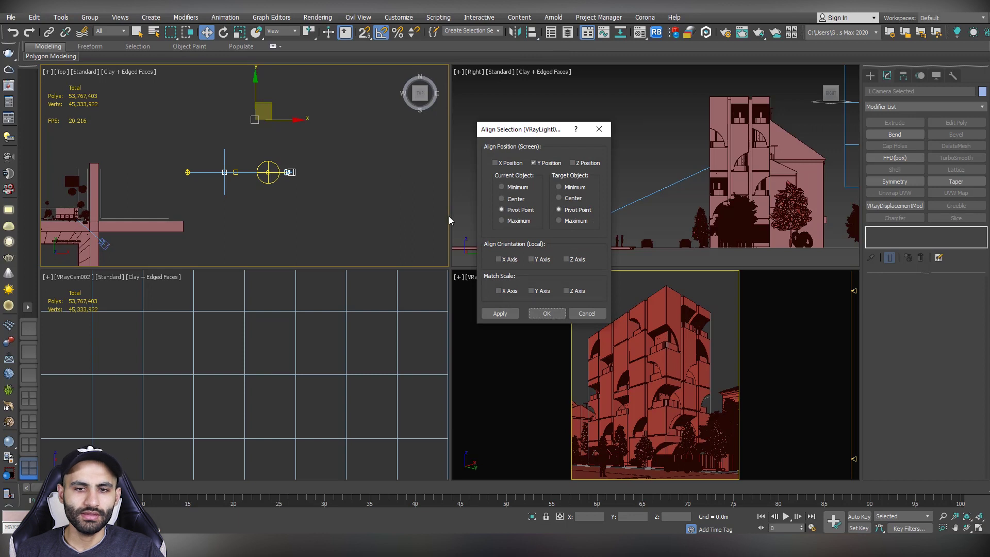
{"action": "left_click", "coordinate": [547, 314]}
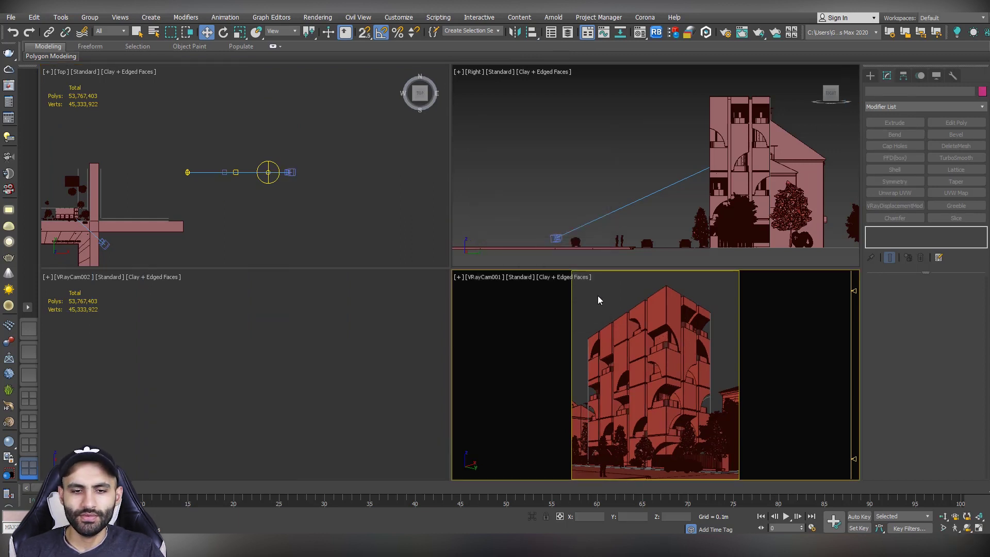
- View the scene through VRayCam002
{"action": "key", "text": "c"}
{"action": "left_click", "coordinate": [461, 205]}
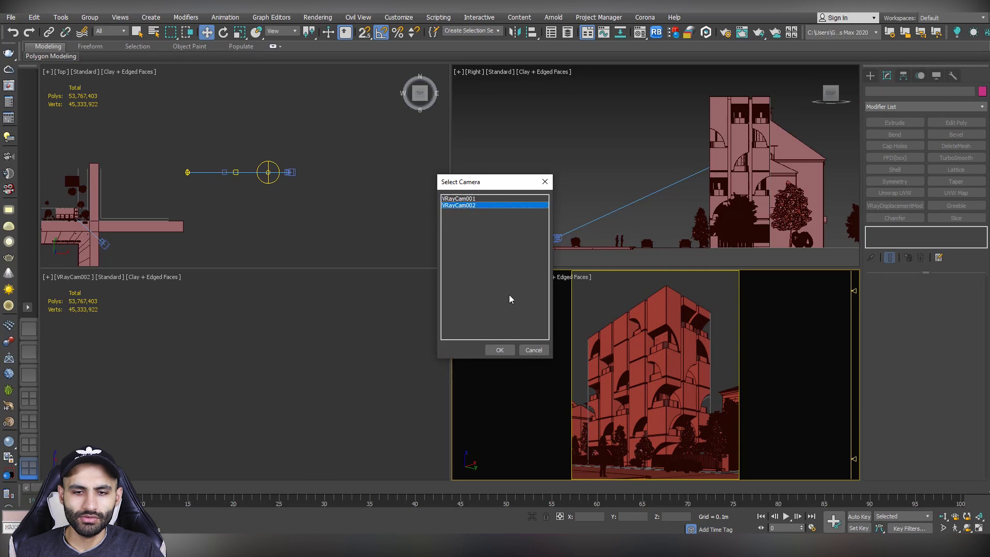
{"action": "left_click", "coordinate": [500, 351]}
{"action": "left_click", "coordinate": [483, 277]}
{"action": "left_click", "coordinate": [668, 415]}
- Try lowering VRayCam002's target toward the building, then undo it
{"action": "left_click", "coordinate": [649, 370]}
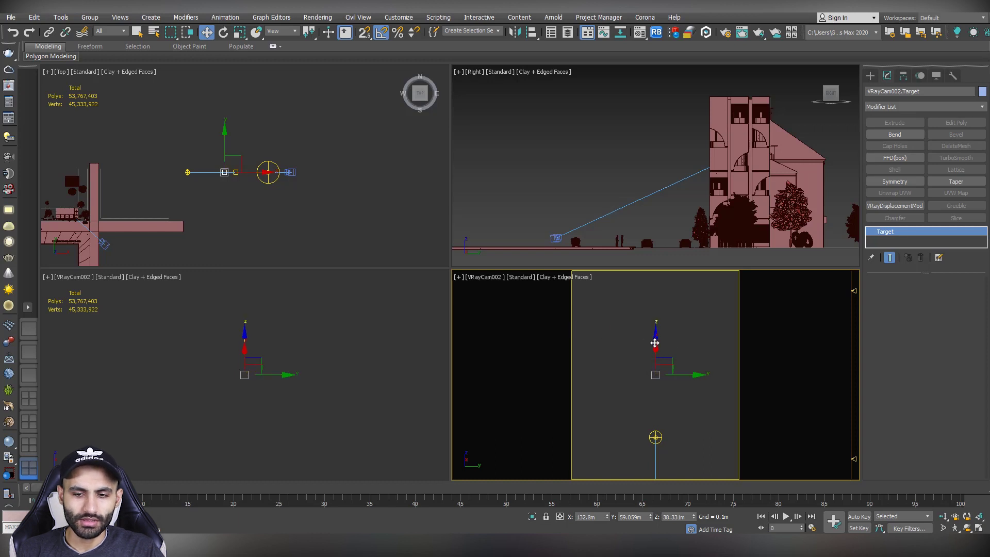
{"action": "left_click_drag", "start_coordinate": [655, 335], "coordinate": [660, 405]}
{"action": "key", "text": "ctrl+z"}
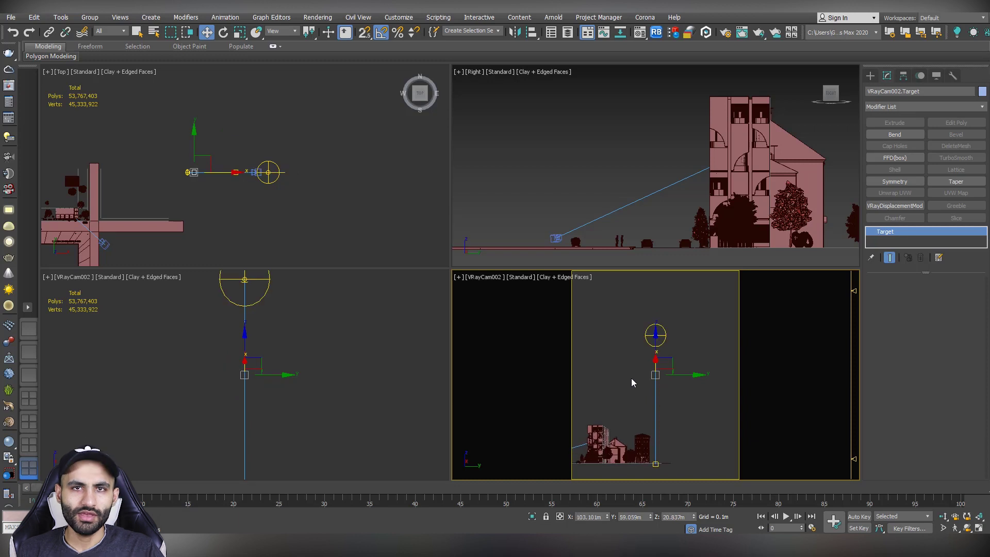
{"action": "left_click", "coordinate": [307, 124]}
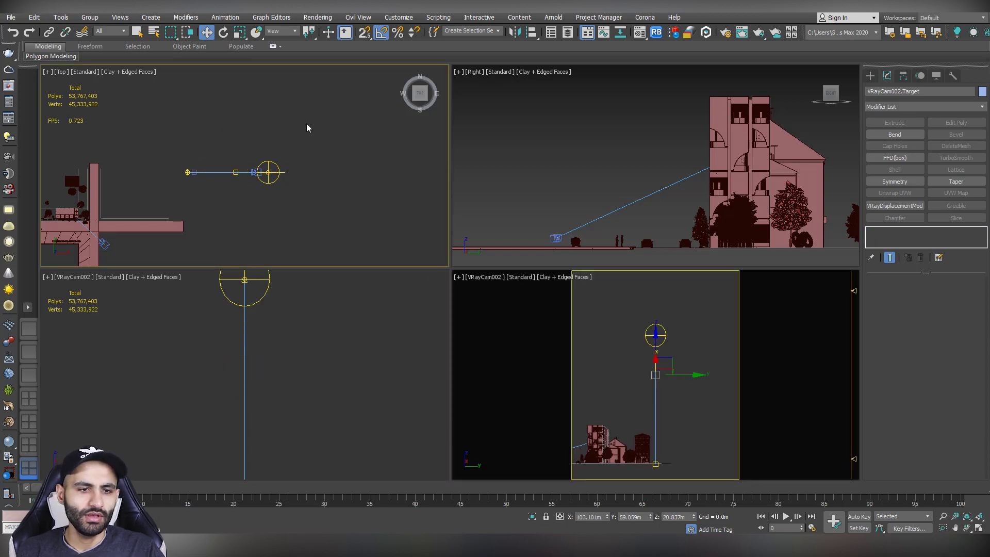
- Select VRayCam002 with its target and isolate them with Alt+Q
{"action": "left_click", "coordinate": [106, 36]}
{"action": "left_click", "coordinate": [300, 175]}
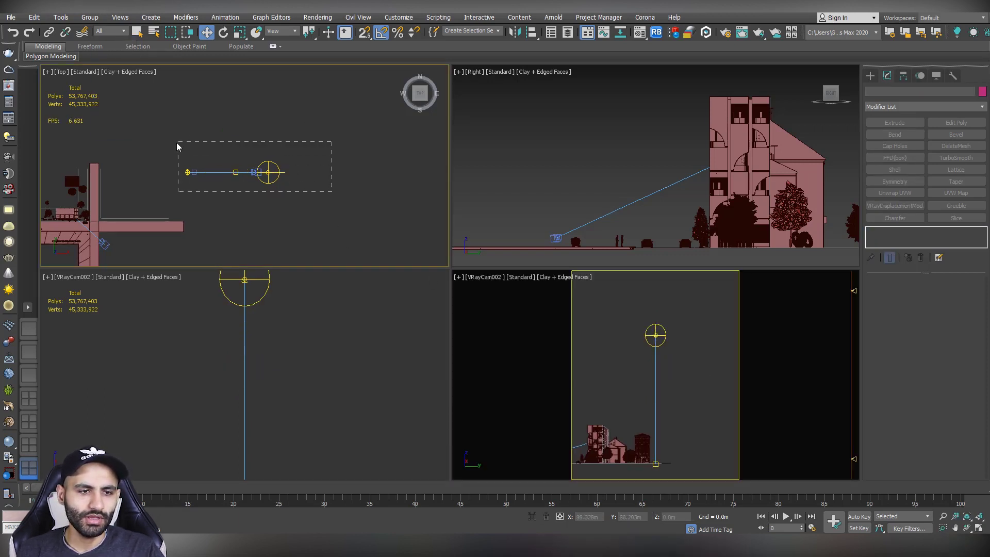
{"action": "left_click_drag", "start_coordinate": [172, 145], "coordinate": [172, 146]}
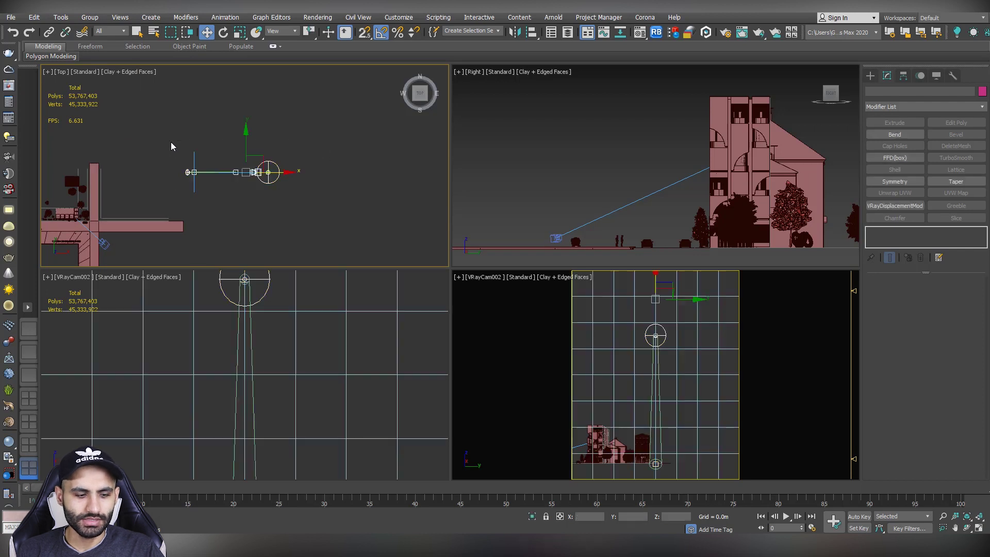
{"action": "key", "text": "alt+q"}
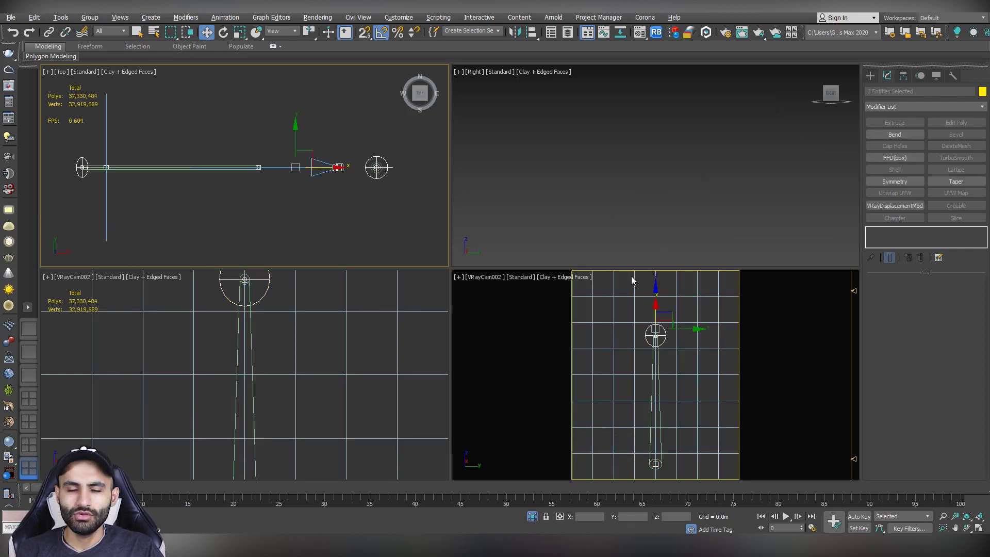
{"action": "left_click", "coordinate": [357, 185]}
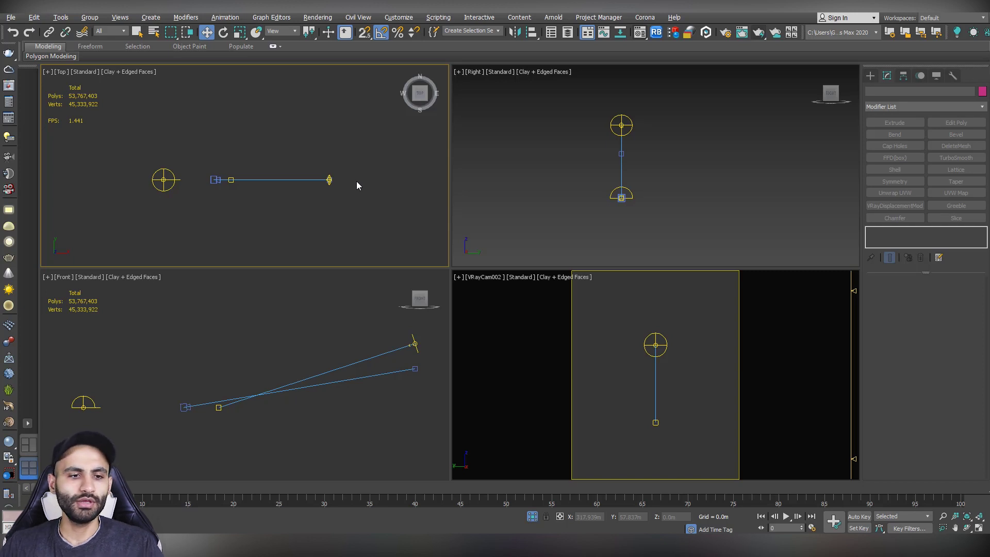
{"action": "left_click", "coordinate": [329, 179]}
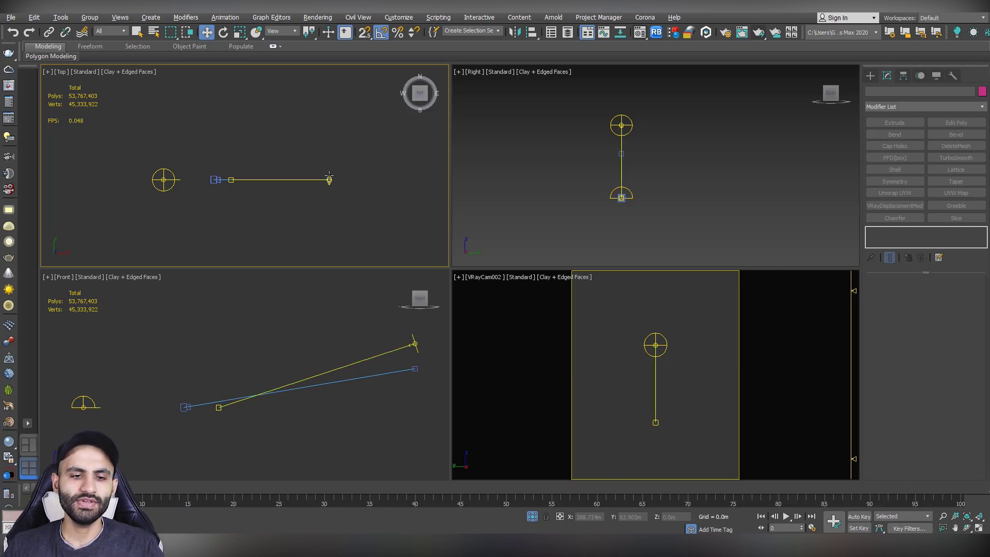
{"action": "left_click", "coordinate": [347, 208]}
{"action": "scroll", "coordinate": [200, 180], "scroll_direction": "up", "scroll_amount": 2}
{"action": "mouse_move", "coordinate": [200, 180]}
{"action": "middle_mouse_down"}
{"action": "mouse_move", "coordinate": [190, 152]}
{"action": "mouse_move", "coordinate": [119, 178]}
{"action": "middle_mouse_up"}
{"action": "scroll", "coordinate": [189, 153], "scroll_direction": "up", "scroll_amount": 1}
{"action": "left_click", "coordinate": [228, 156]}
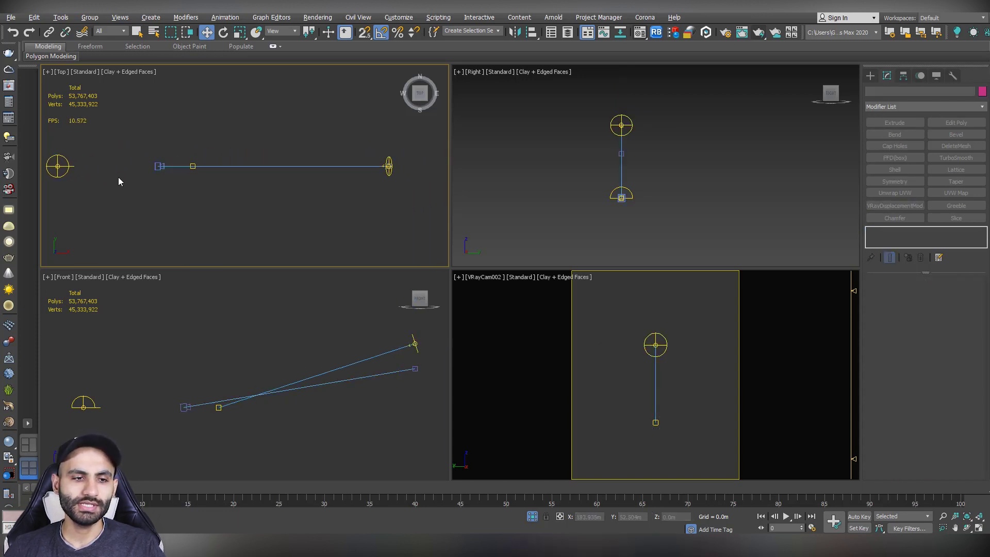
{"action": "left_click", "coordinate": [389, 164]}
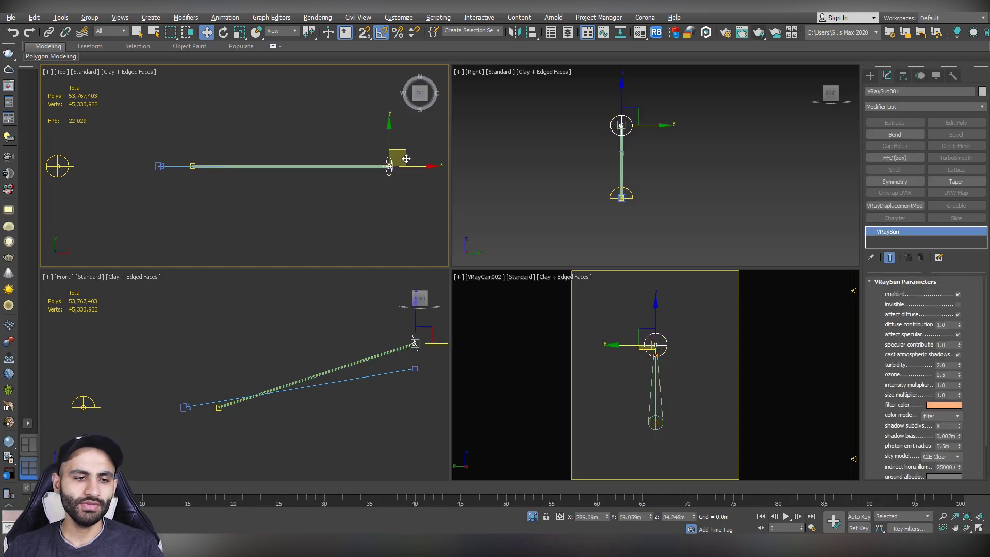
{"action": "left_click", "coordinate": [214, 202]}
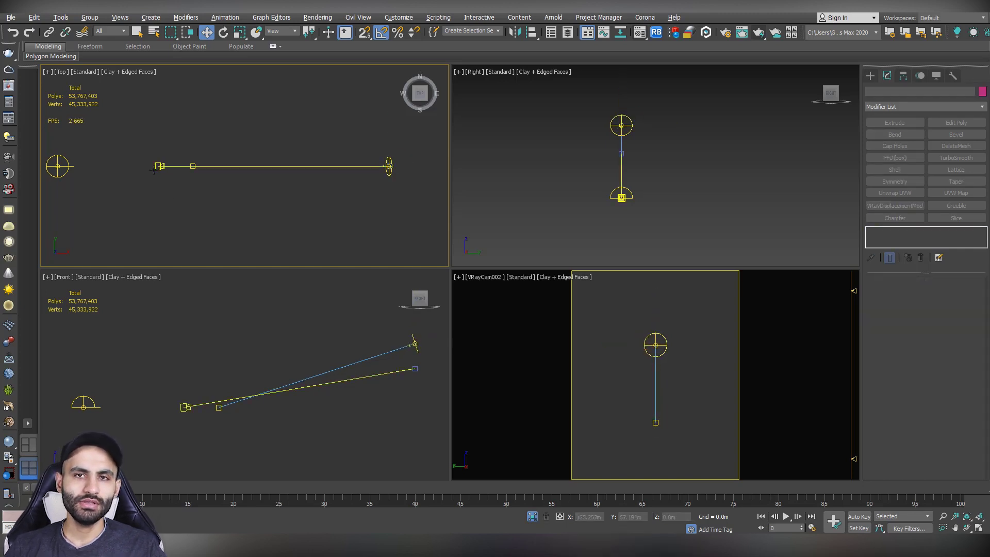
{"action": "left_click", "coordinate": [154, 196]}
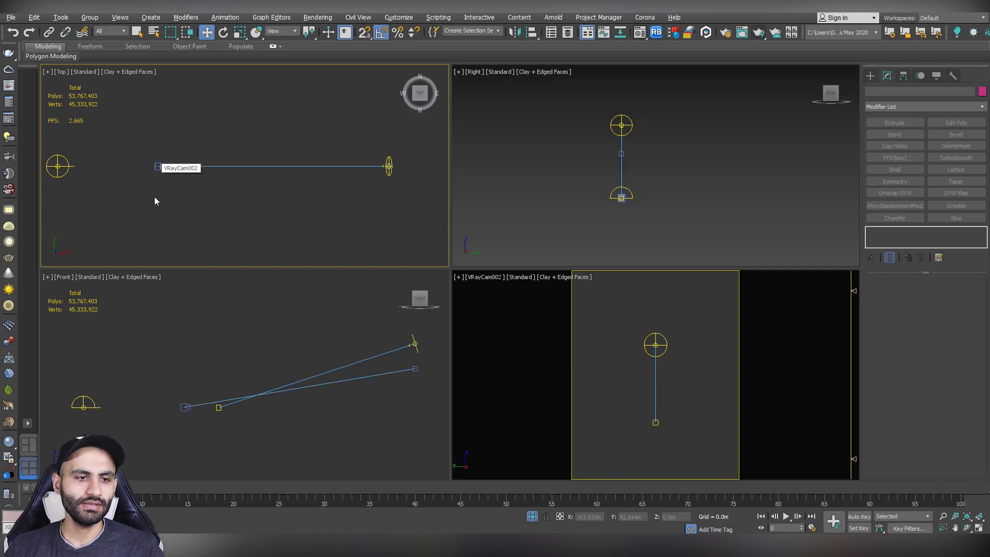
- Start the interactive V-Ray render, then shift the dome light and toggle it off
{"action": "left_click", "coordinate": [9, 103]}
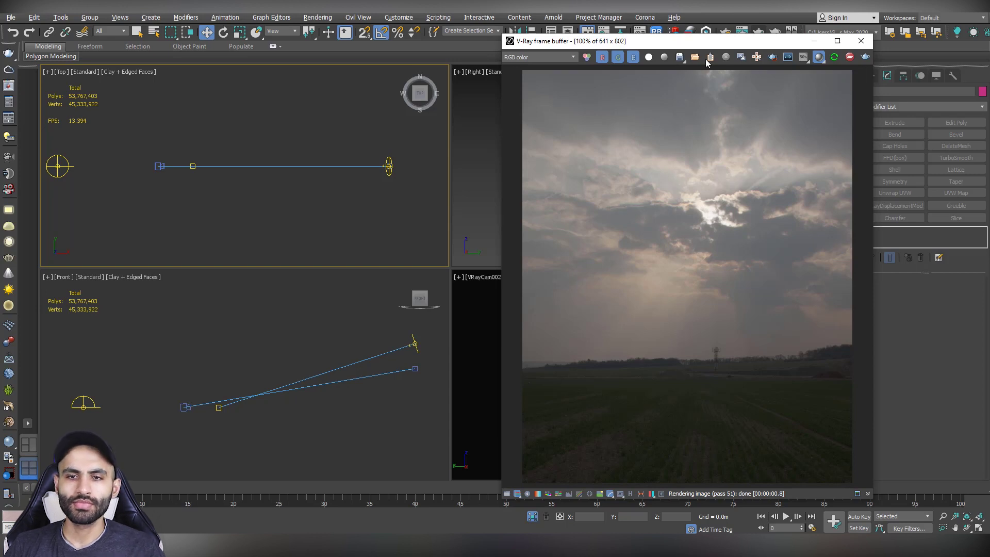
{"action": "left_click_drag", "start_coordinate": [694, 47], "coordinate": [660, 42]}
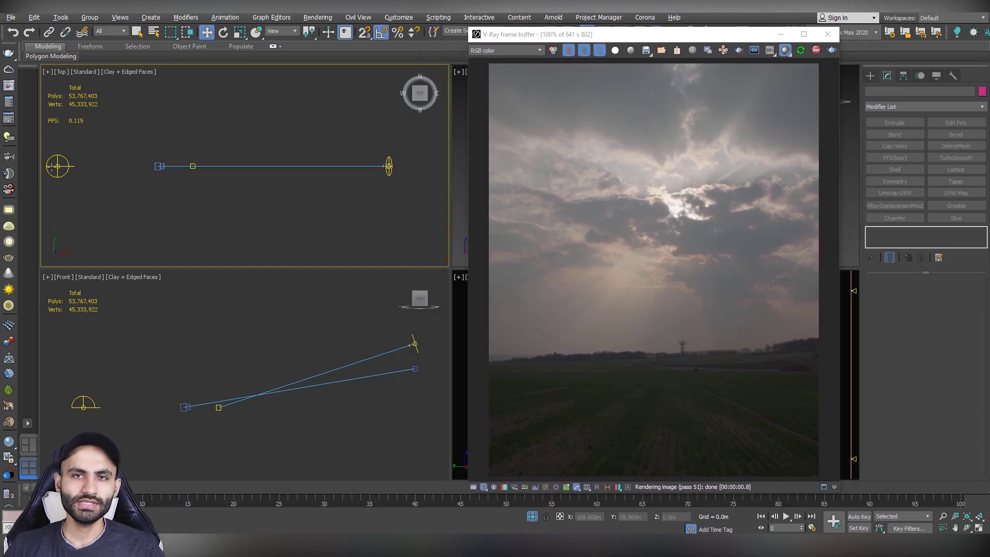
{"action": "left_click", "coordinate": [57, 166]}
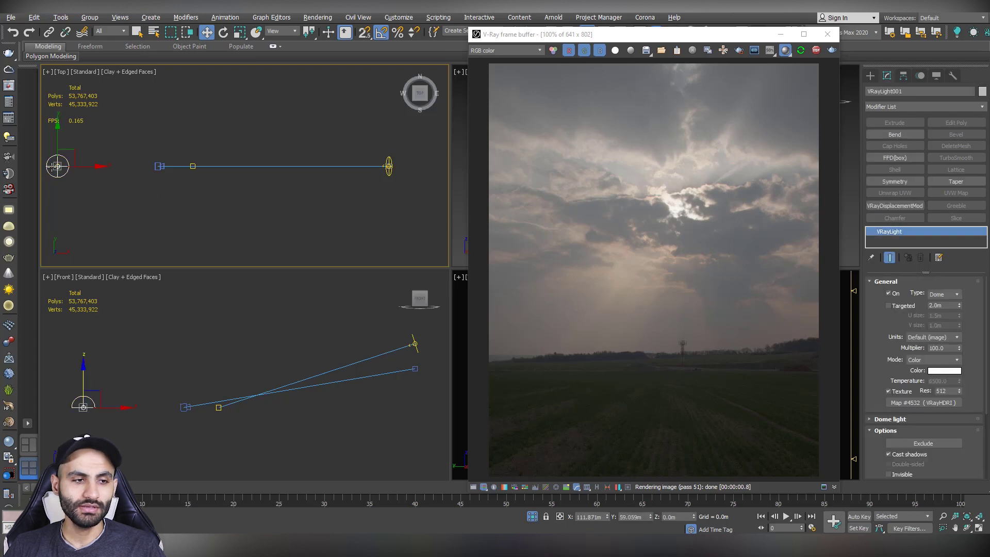
{"action": "left_click_drag", "start_coordinate": [77, 167], "coordinate": [98, 177]}
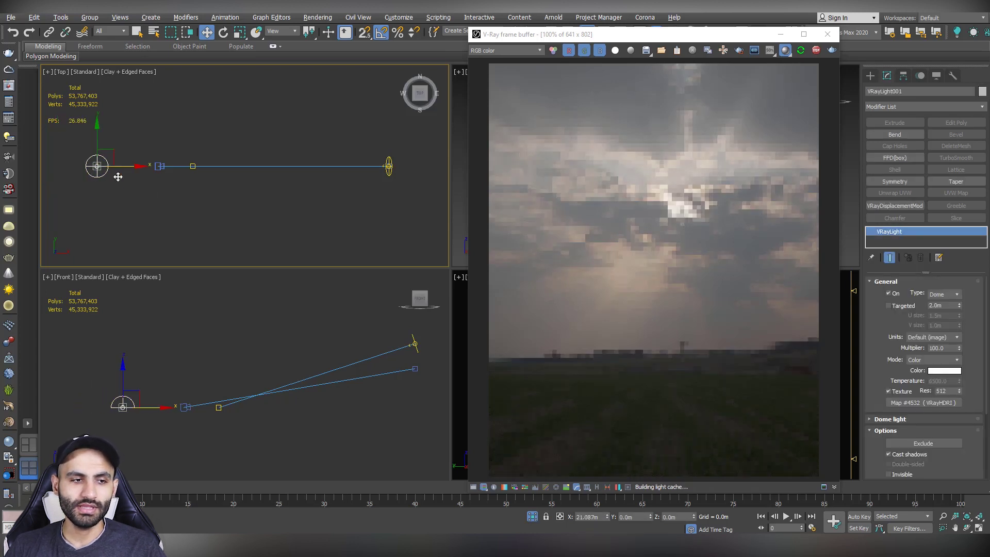
{"action": "left_click", "coordinate": [888, 294]}
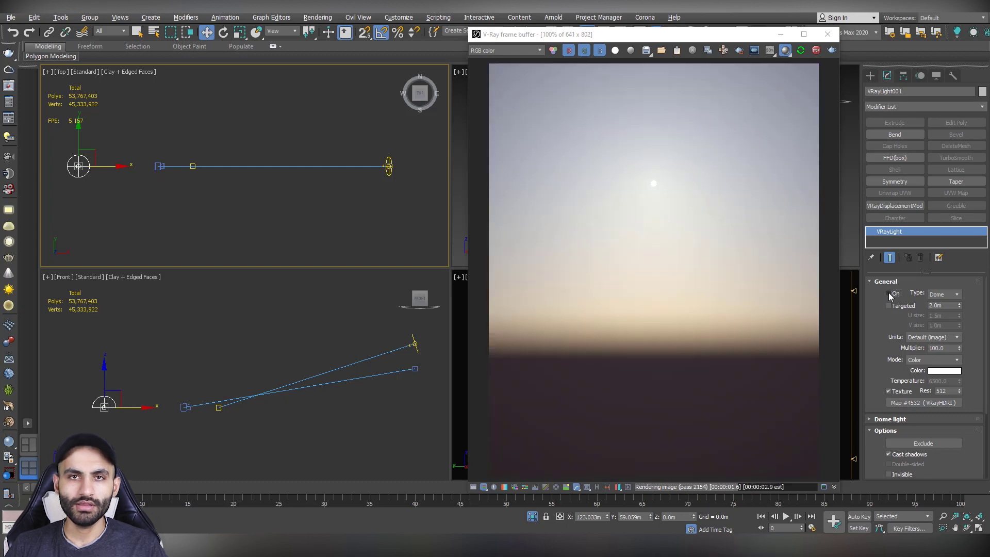
{"action": "left_click_drag", "start_coordinate": [657, 37], "coordinate": [389, 35]}
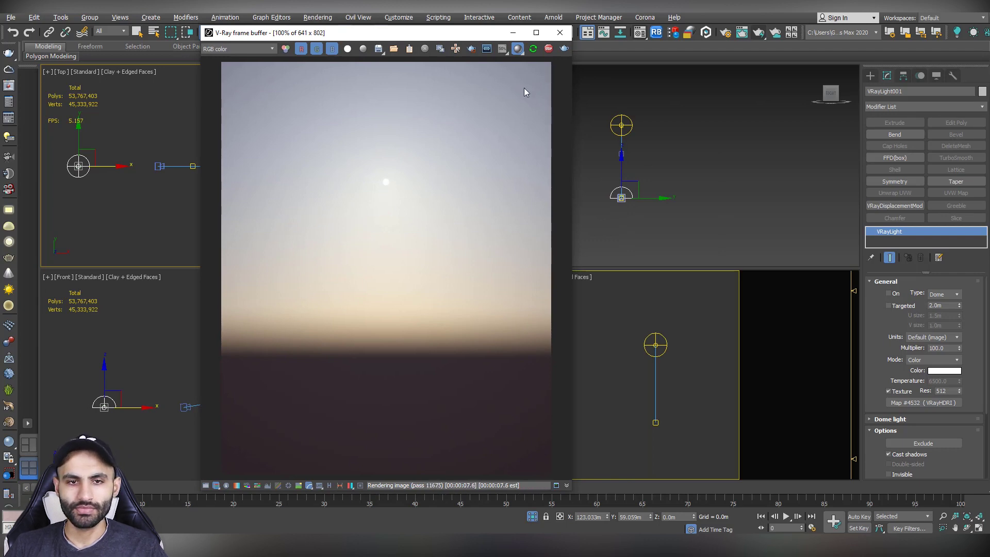
{"action": "left_click_drag", "start_coordinate": [473, 35], "coordinate": [463, 48]}
- Test the V-Ray sun's height, switch the dome light back on, and lower the sun
{"action": "left_click", "coordinate": [655, 345]}
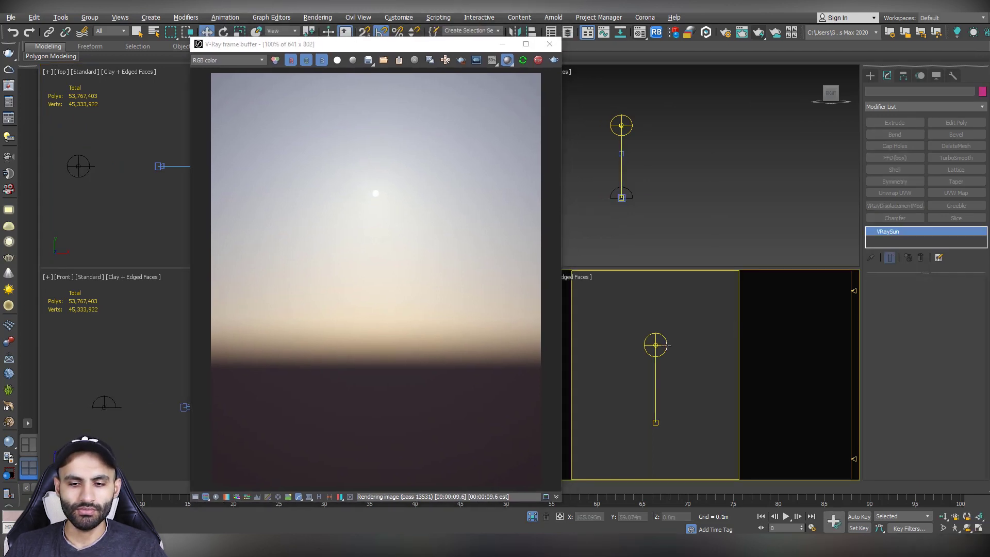
{"action": "left_click_drag", "start_coordinate": [655, 344], "coordinate": [685, 285]}
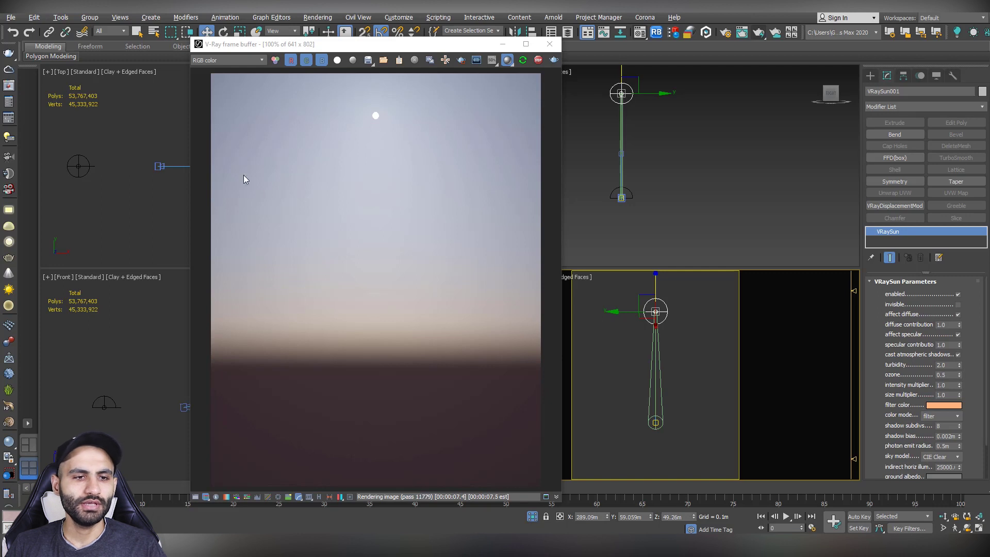
{"action": "left_click", "coordinate": [79, 166]}
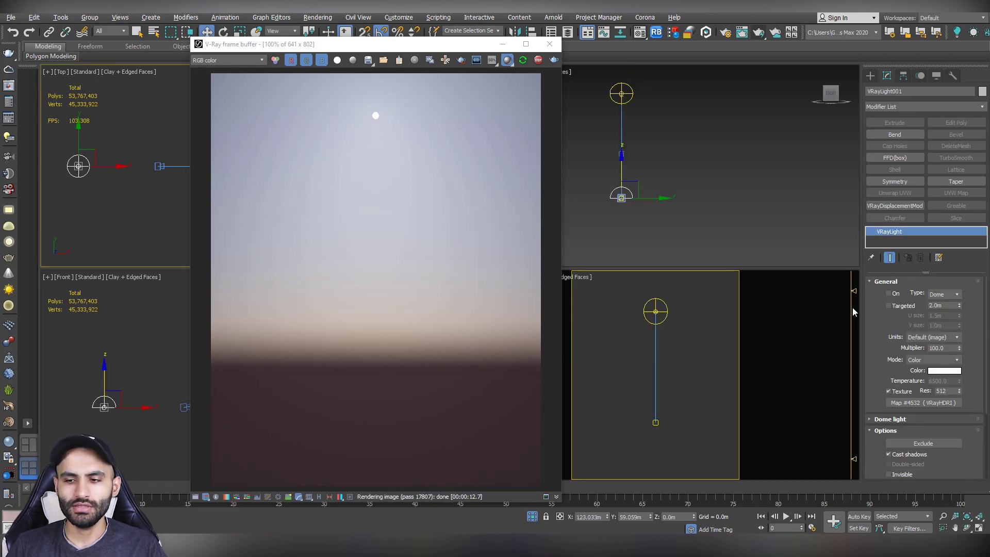
{"action": "left_click", "coordinate": [890, 295]}
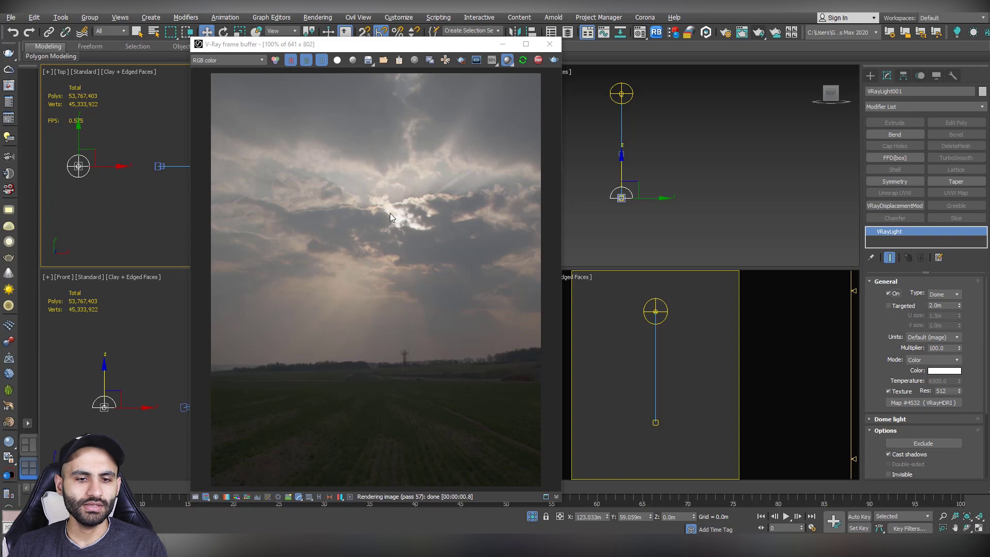
{"action": "left_click", "coordinate": [890, 295]}
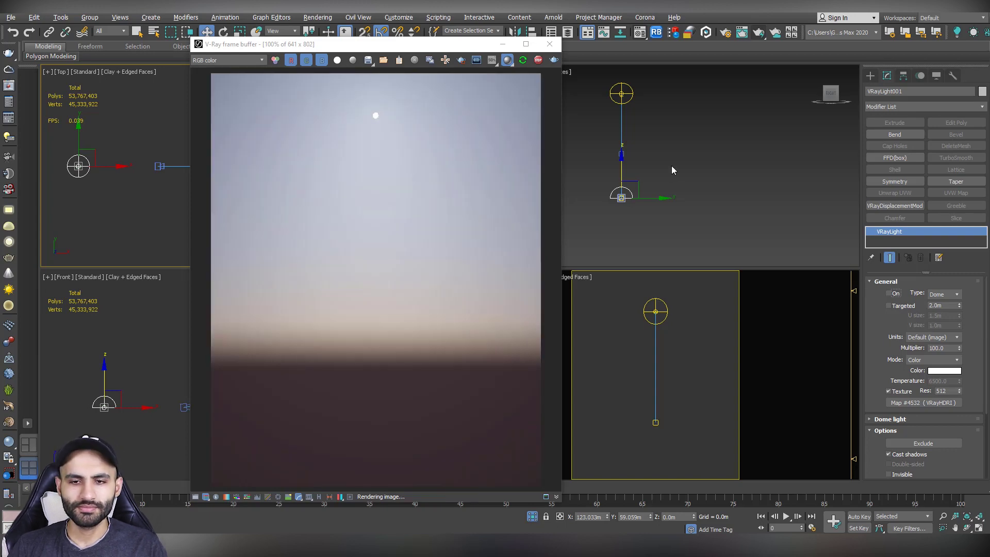
{"action": "left_click", "coordinate": [654, 287]}
{"action": "left_click_drag", "start_coordinate": [655, 284], "coordinate": [657, 334]}
- Toggle the dome light's On checkbox, nudge the sun lower and reselect the dome light
{"action": "left_click", "coordinate": [78, 165]}
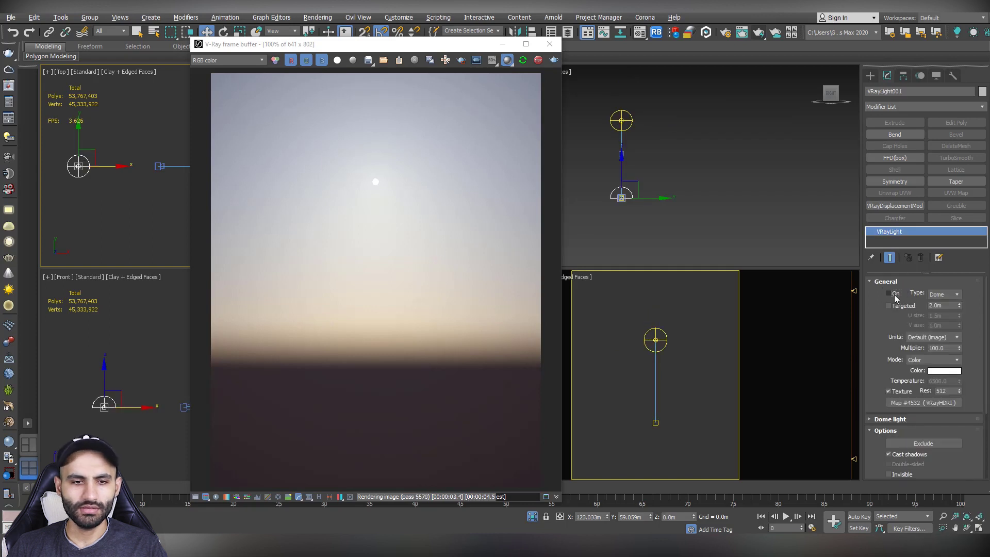
{"action": "left_click", "coordinate": [889, 294]}
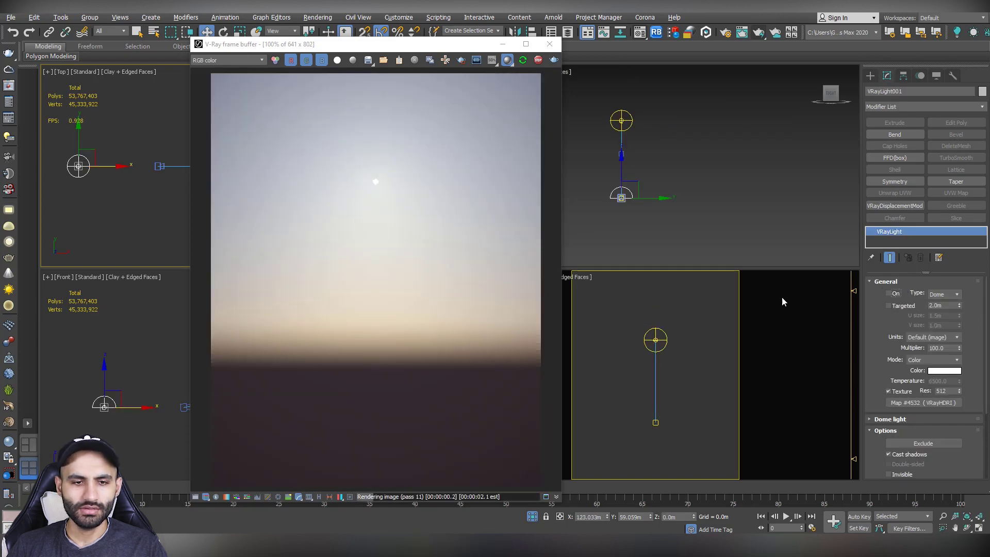
{"action": "left_click", "coordinate": [648, 325]}
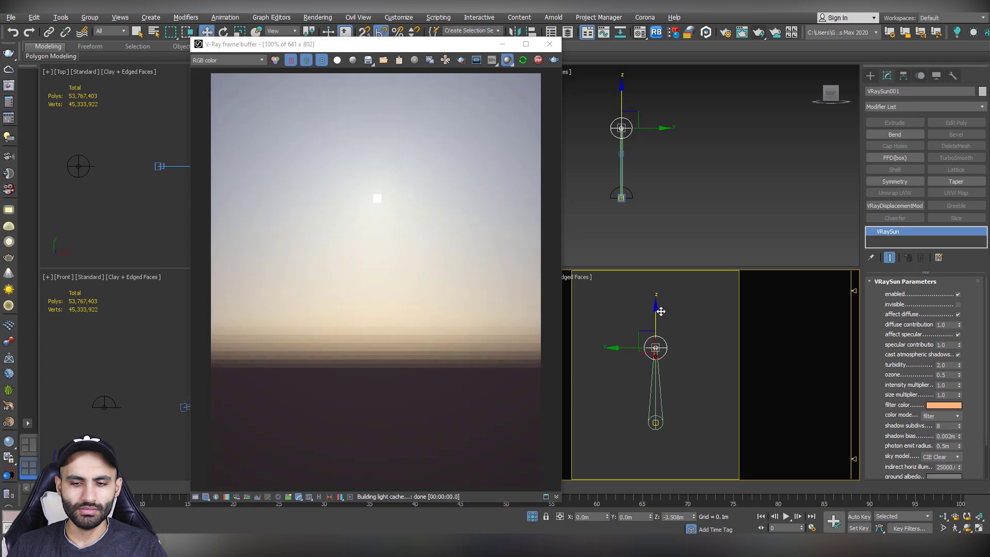
{"action": "left_click_drag", "start_coordinate": [657, 305], "coordinate": [663, 315]}
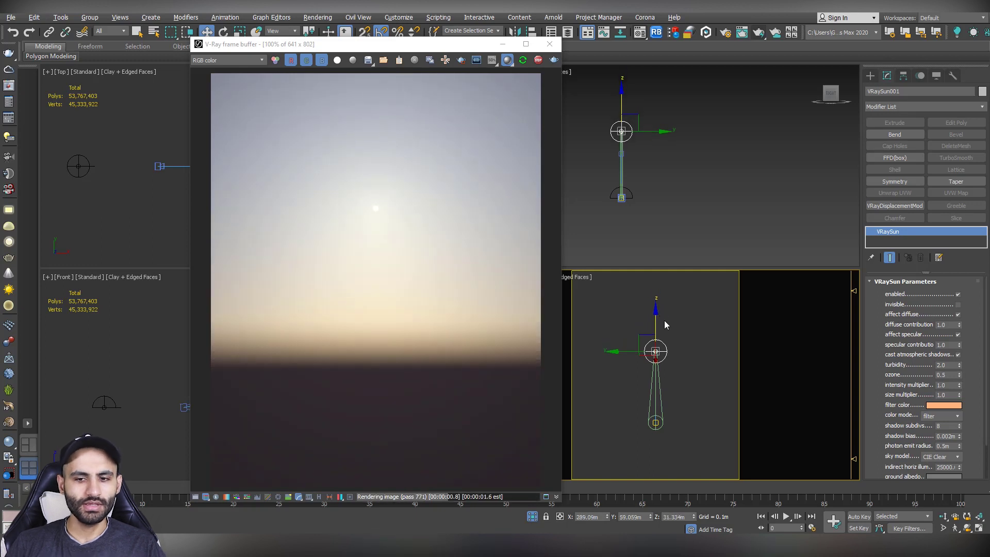
{"action": "left_click", "coordinate": [71, 165]}
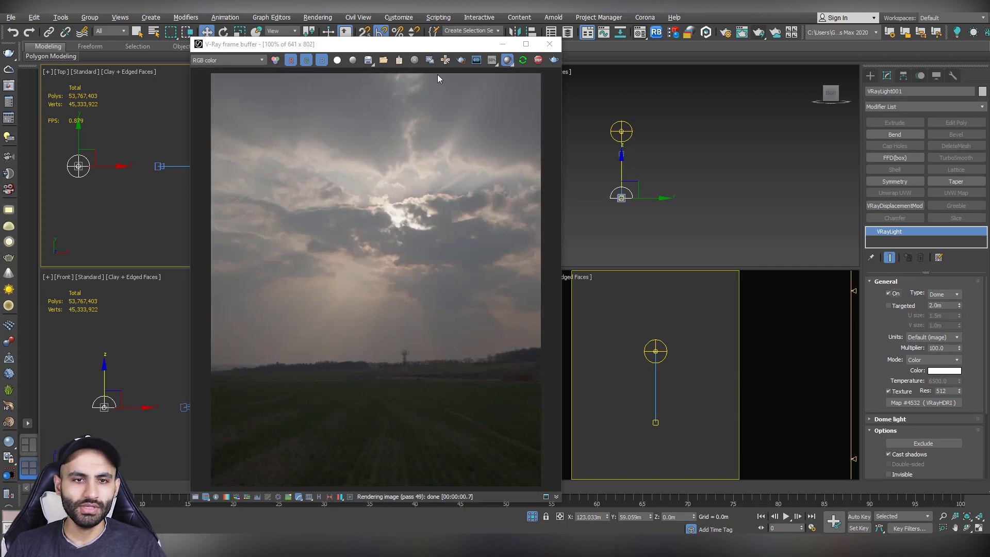
{"action": "left_click_drag", "start_coordinate": [434, 48], "coordinate": [481, 91]}
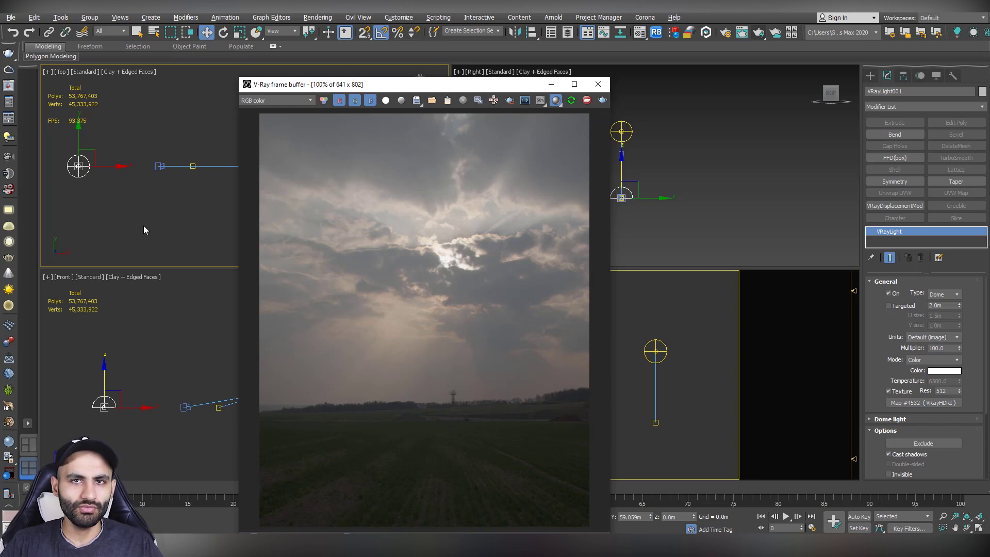
- Reselect VRayLight001, expand its Dome light settings and rotate it slightly about Z
{"action": "left_click", "coordinate": [90, 196]}
{"action": "left_click", "coordinate": [79, 169]}
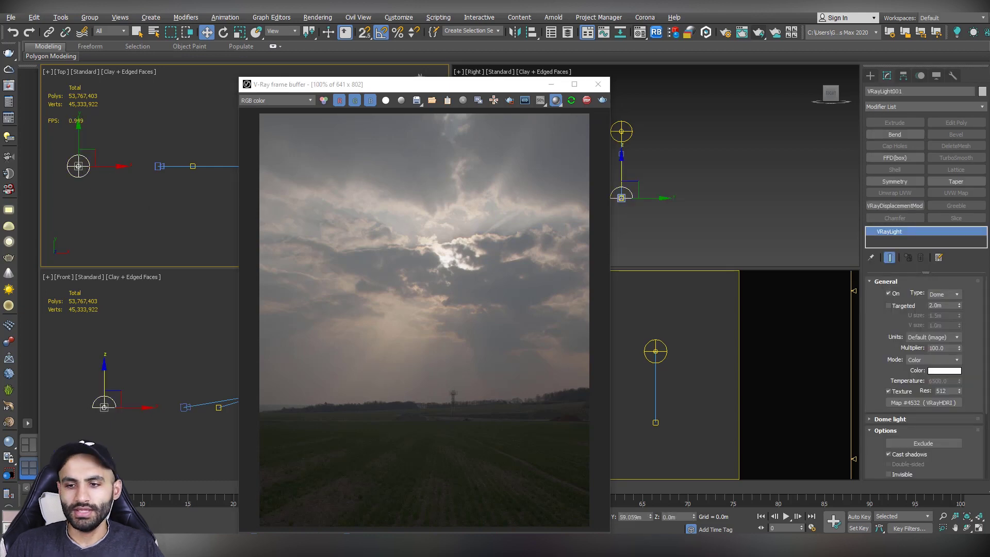
{"action": "scroll", "coordinate": [886, 316], "scroll_direction": "down", "scroll_amount": 3}
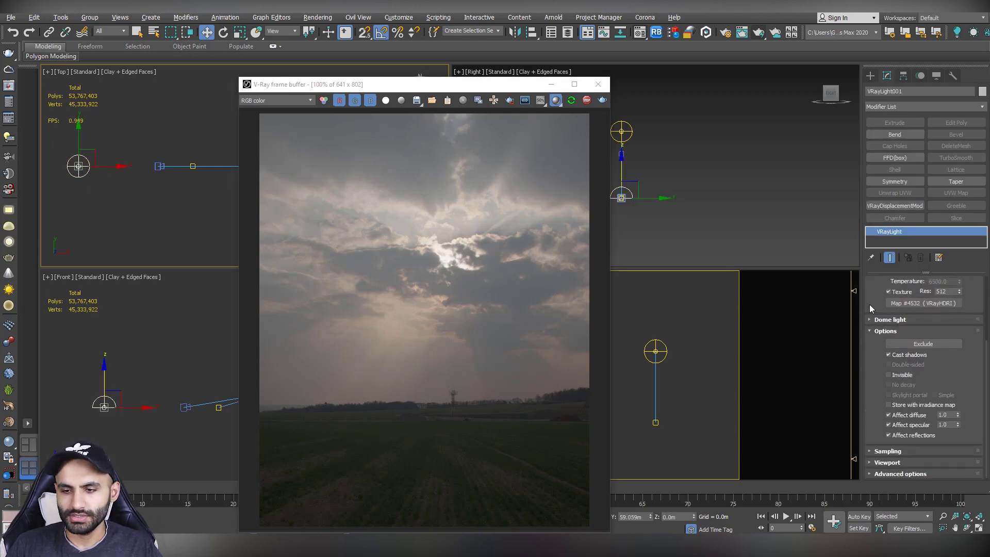
{"action": "left_click", "coordinate": [886, 320]}
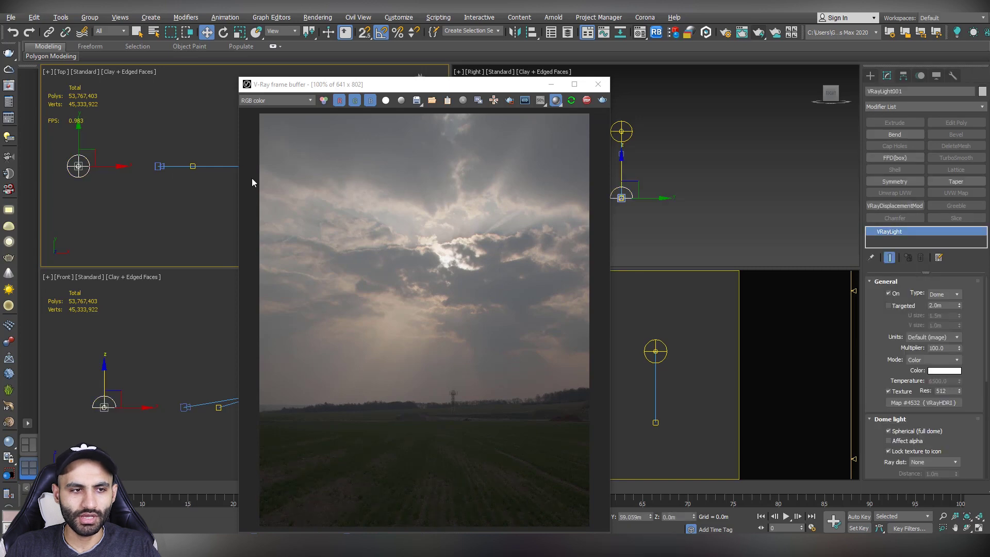
{"action": "key", "text": "e"}
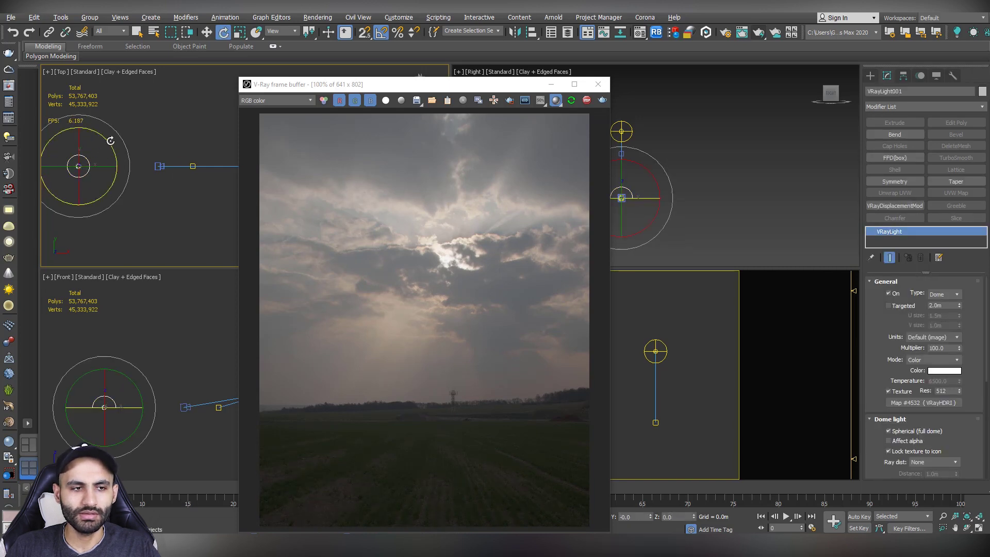
{"action": "left_click_drag", "start_coordinate": [109, 142], "coordinate": [116, 147]}
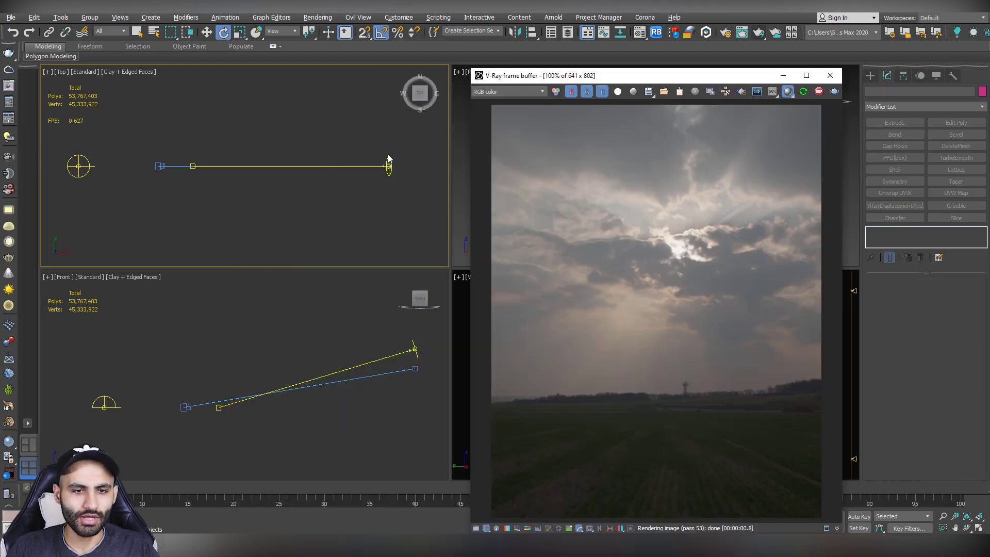
- Restrict the selection filter to Lights and select VRaySun
{"action": "left_click", "coordinate": [388, 166]}
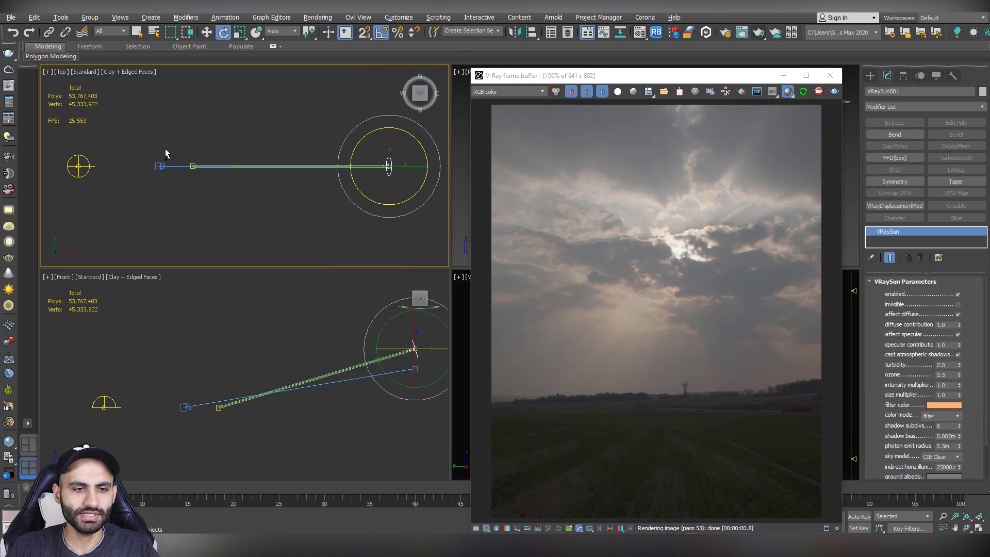
{"action": "left_click", "coordinate": [109, 31]}
{"action": "left_click", "coordinate": [104, 68]}
{"action": "left_click", "coordinate": [110, 31]}
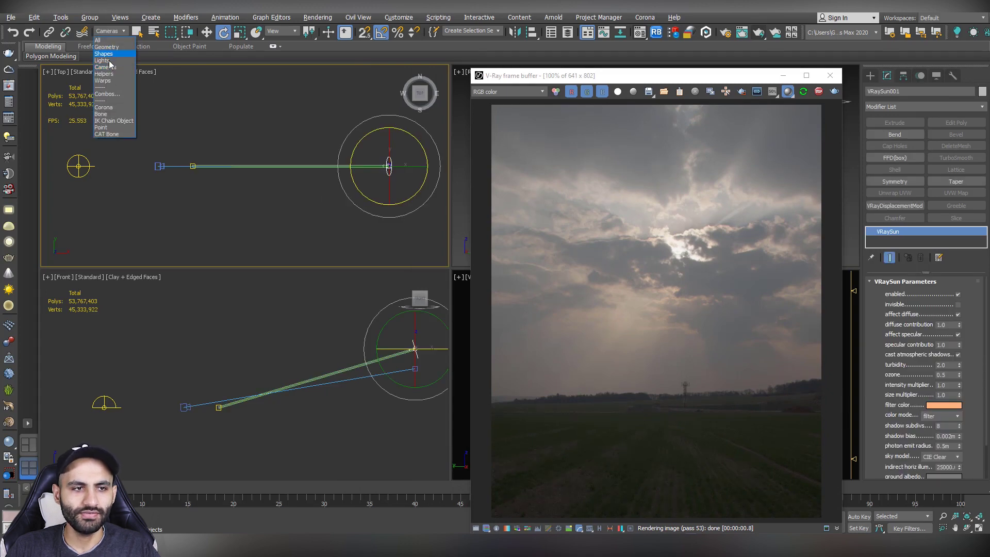
{"action": "left_click", "coordinate": [109, 61]}
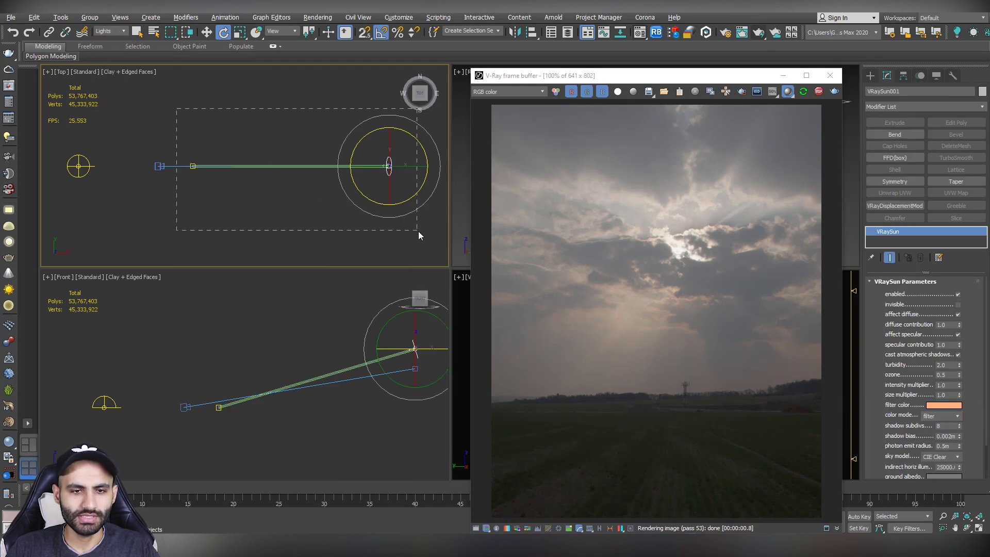
{"action": "left_click_drag", "start_coordinate": [418, 231], "coordinate": [419, 231]}
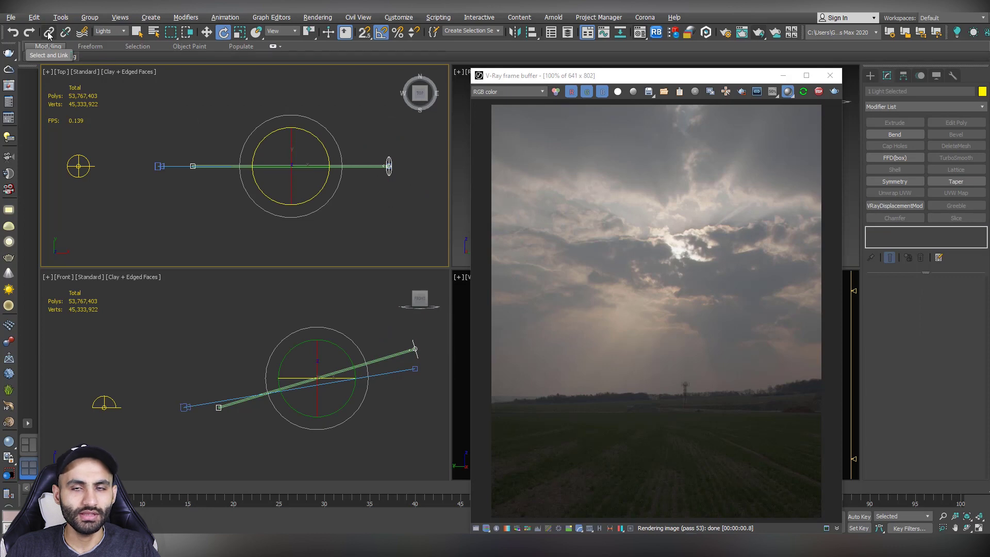
- Link VRaySun to VRayLight001 as its parent with Select and Link
{"action": "left_click", "coordinate": [48, 33]}
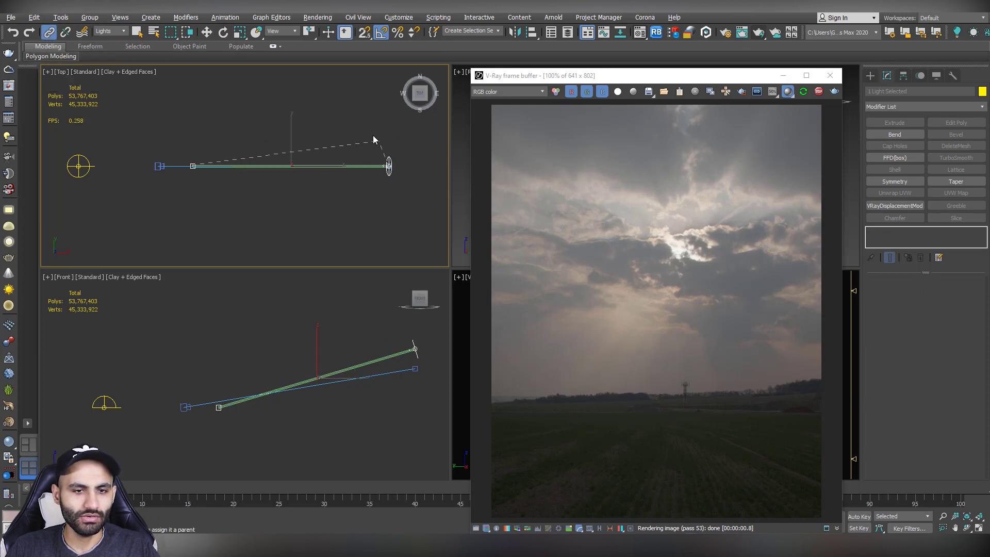
{"action": "left_click_drag", "start_coordinate": [146, 146], "coordinate": [84, 167]}
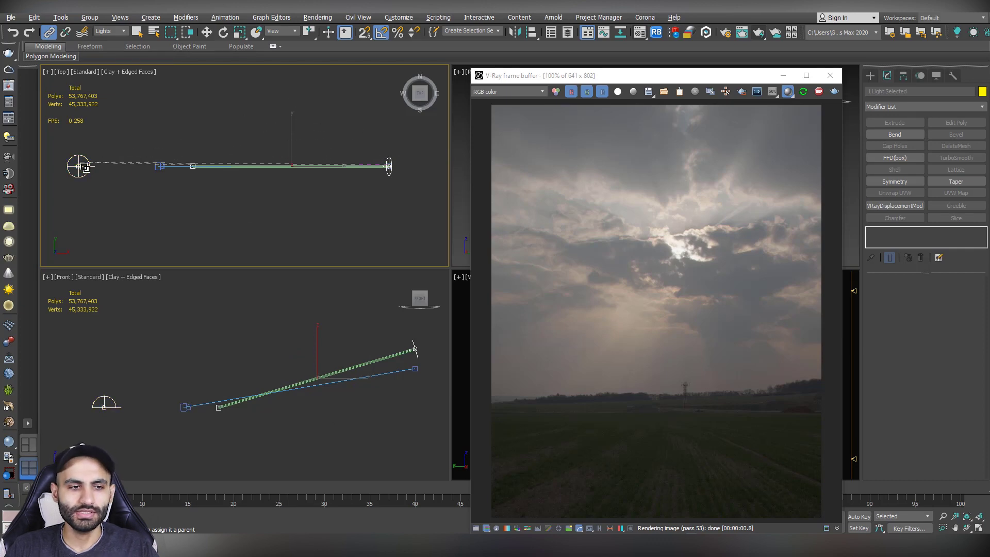
{"action": "left_click_drag", "start_coordinate": [84, 167], "coordinate": [84, 167]}
{"action": "left_click", "coordinate": [290, 220]}
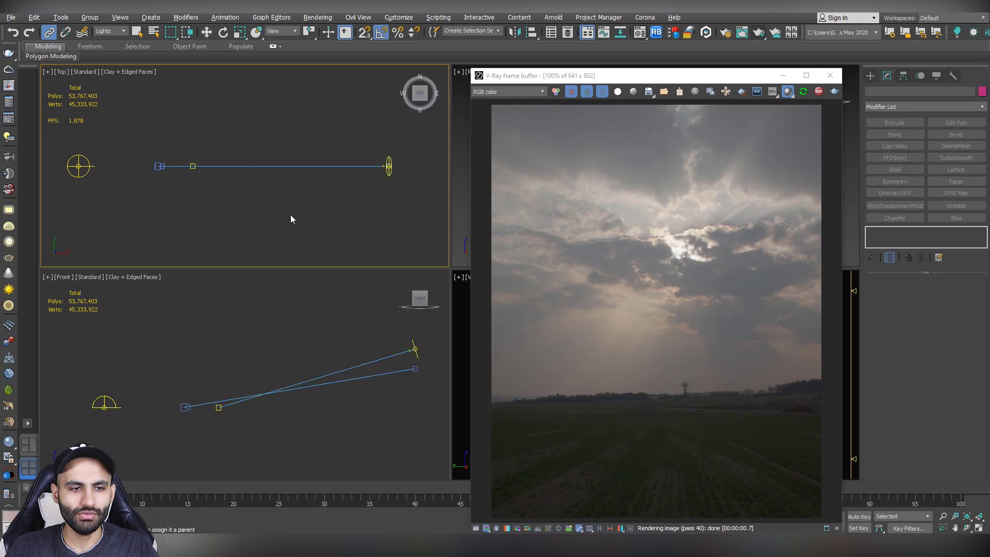
{"action": "key", "text": "w"}
- Rotate VRayLight001 about Z repeatedly so the linked sun swings with it
{"action": "left_click", "coordinate": [336, 164]}
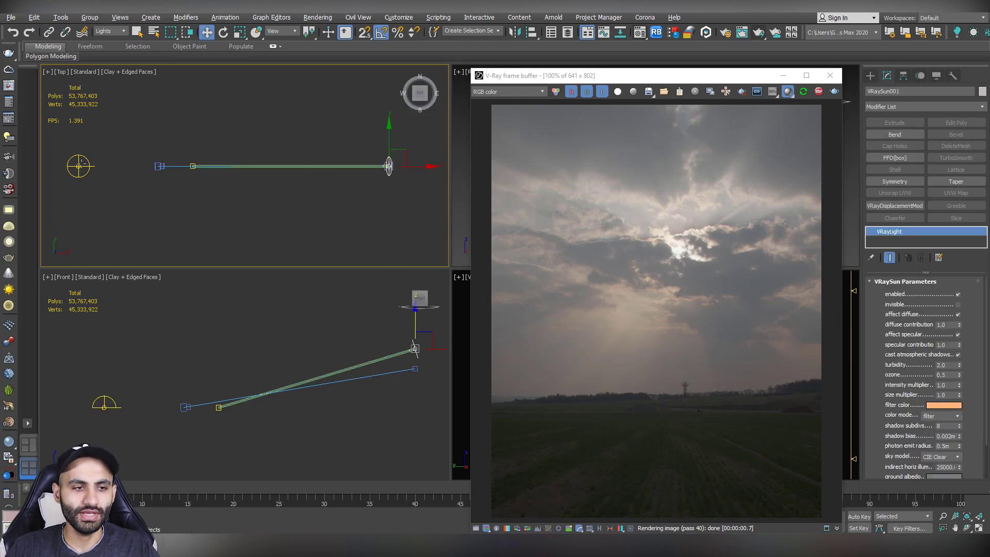
{"action": "left_click", "coordinate": [78, 166]}
{"action": "key", "text": "e"}
{"action": "mouse_move", "coordinate": [140, 155]}
{"action": "left_mouse_down"}
{"action": "mouse_move", "coordinate": [134, 133]}
{"action": "mouse_move", "coordinate": [161, 157]}
{"action": "mouse_move", "coordinate": [173, 137]}
{"action": "left_mouse_up"}
{"action": "middle_click_drag", "start_coordinate": [97, 185], "coordinate": [269, 187]}
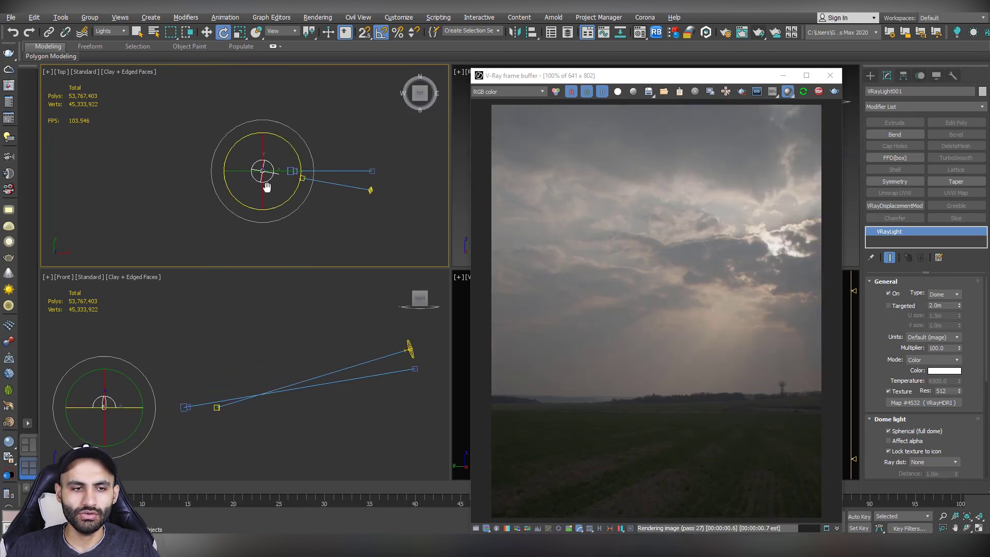
{"action": "left_click_drag", "start_coordinate": [310, 147], "coordinate": [328, 186]}
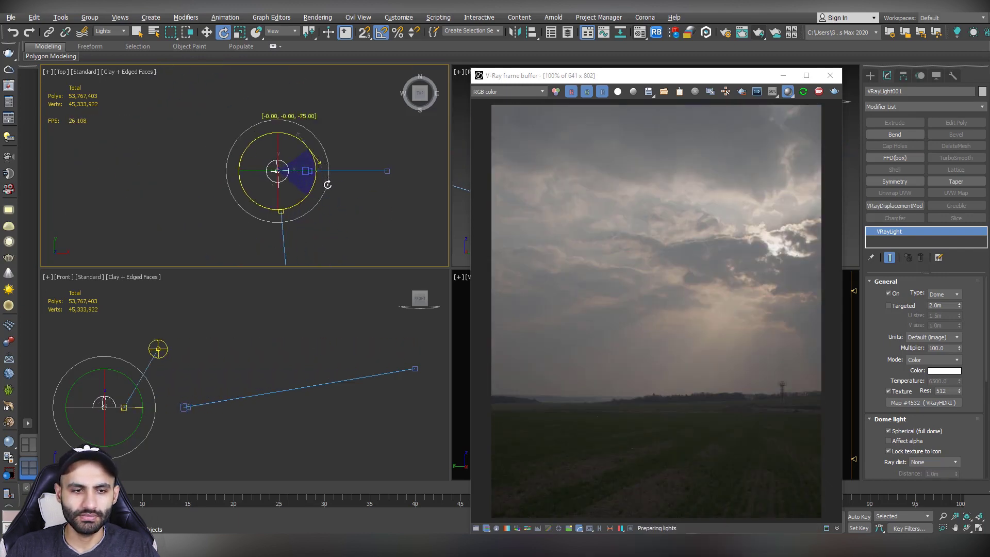
{"action": "left_click", "coordinate": [189, 121]}
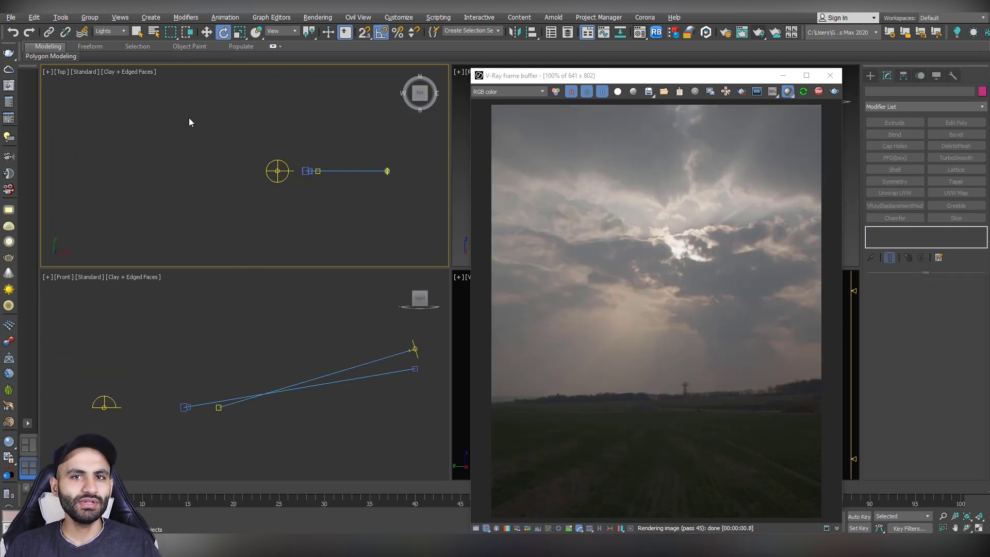
- Stop the interactive render and look through the scene camera
{"action": "left_click_drag", "start_coordinate": [681, 75], "coordinate": [330, 71]}
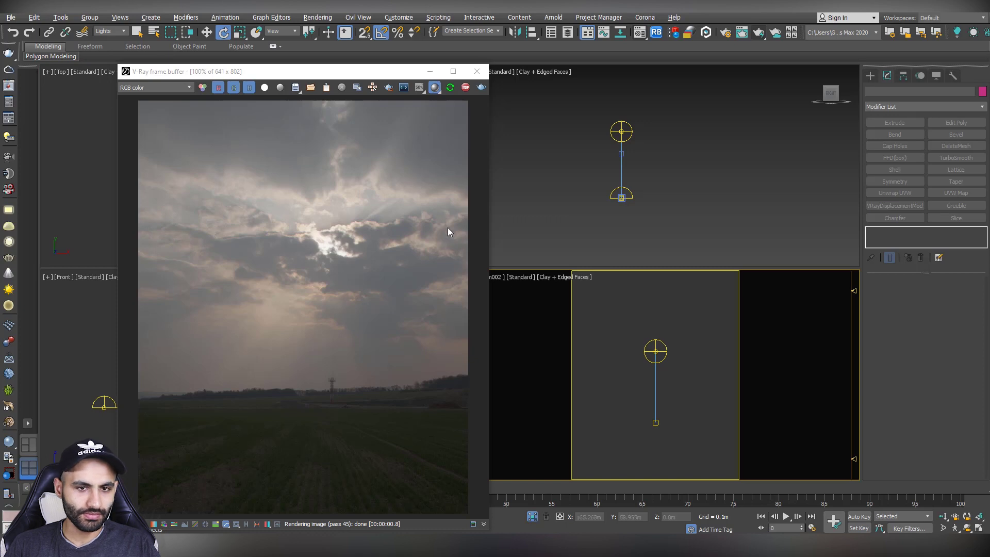
{"action": "left_click", "coordinate": [450, 223]}
{"action": "left_click", "coordinate": [465, 86]}
{"action": "left_click", "coordinate": [597, 316]}
{"action": "key", "text": "c"}
{"action": "double_click", "coordinate": [477, 199]}
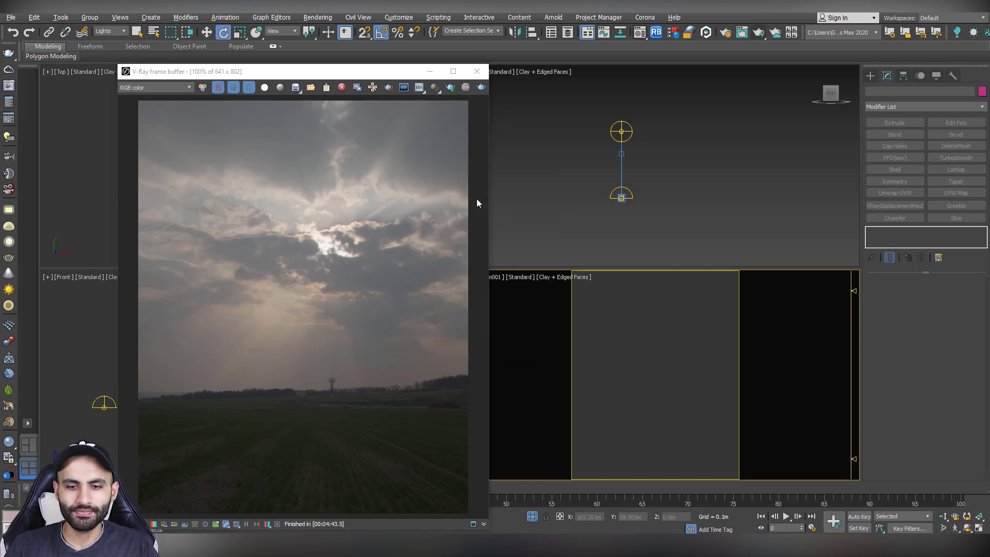
- End isolation to show the whole building and restart the interactive render
{"action": "right_click", "coordinate": [648, 338]}
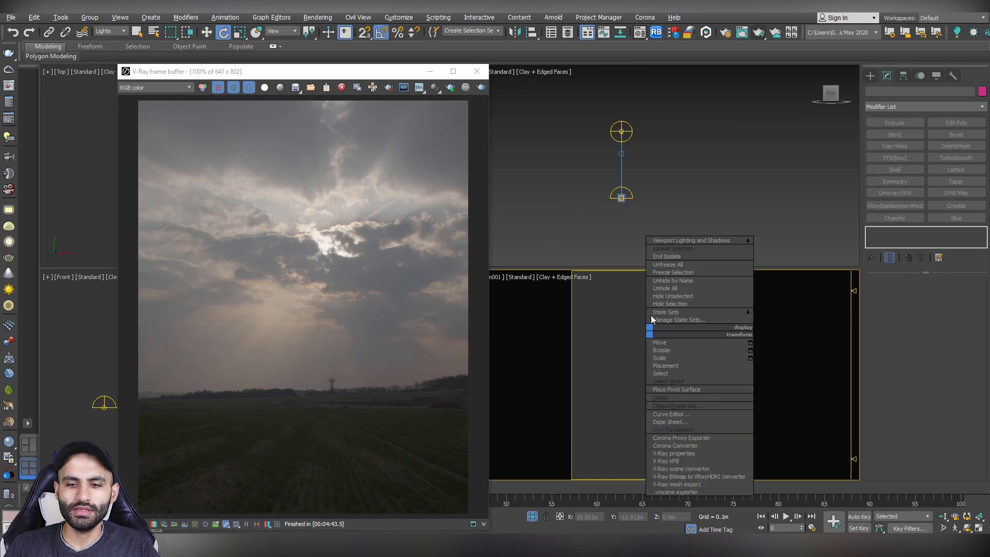
{"action": "left_click", "coordinate": [670, 263]}
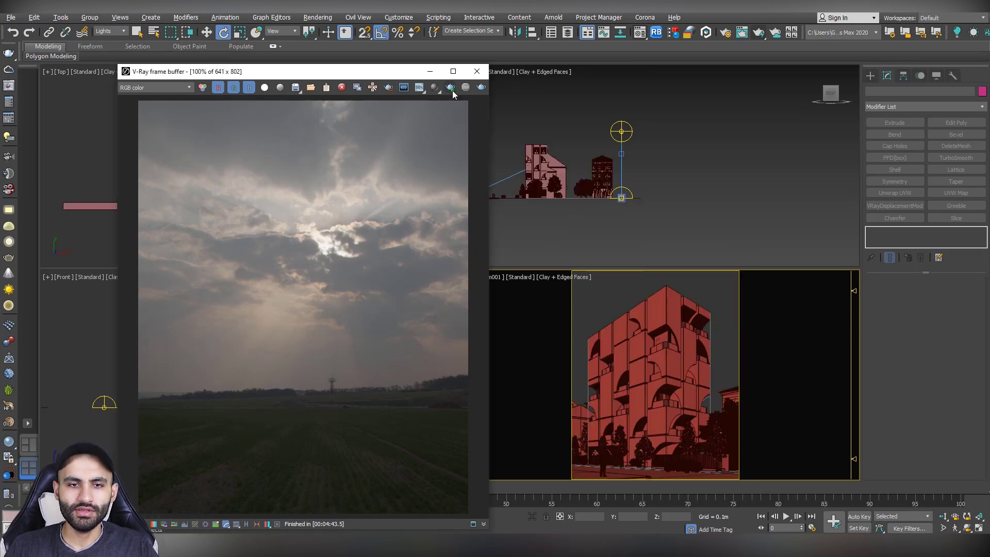
{"action": "left_click", "coordinate": [452, 90]}
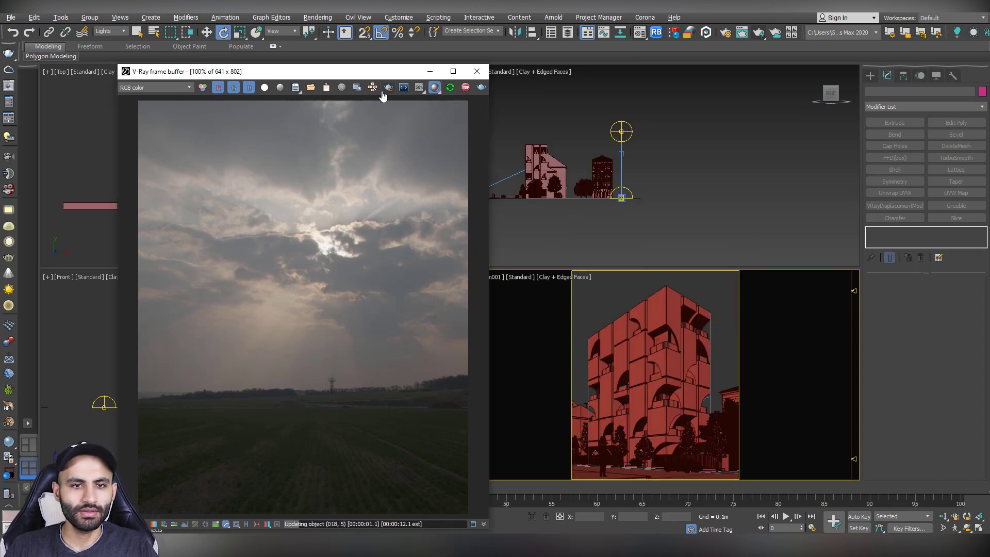
{"action": "left_click_drag", "start_coordinate": [374, 75], "coordinate": [714, 42]}
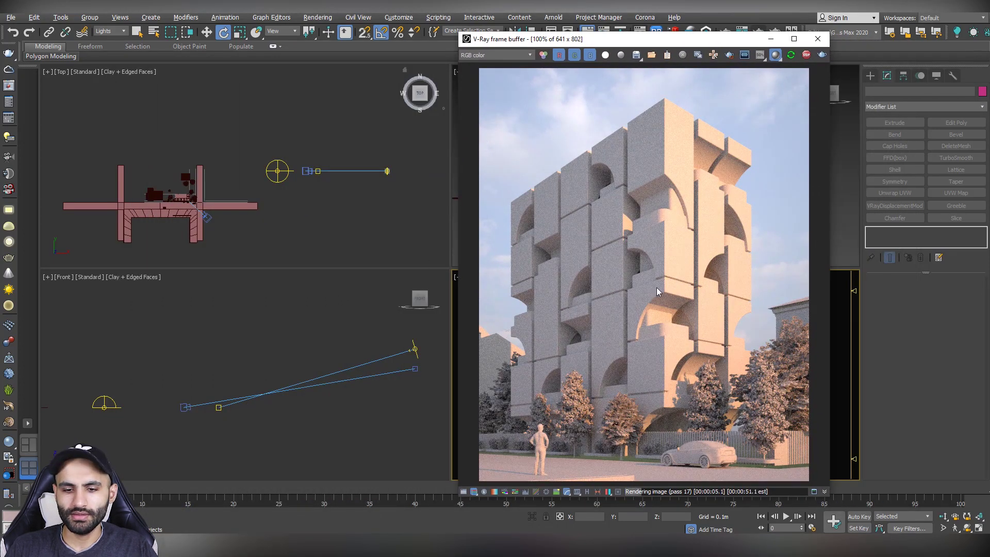
- Move VRayLight001 to the left in the Top viewport
{"action": "left_click", "coordinate": [297, 199]}
{"action": "left_click", "coordinate": [281, 170]}
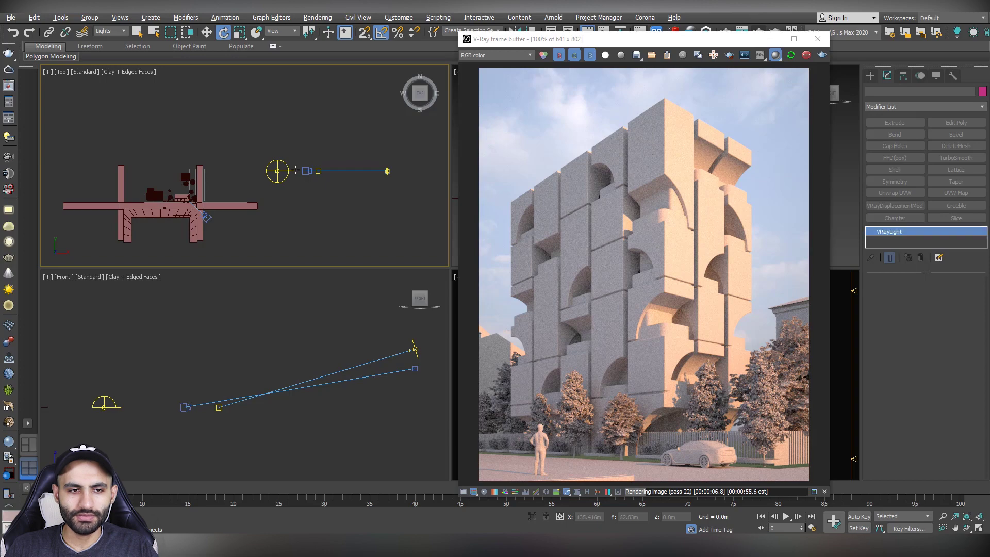
{"action": "key", "text": "w"}
{"action": "mouse_move", "coordinate": [295, 157]}
{"action": "left_mouse_down"}
{"action": "mouse_move", "coordinate": [263, 163]}
{"action": "mouse_move", "coordinate": [201, 136]}
{"action": "mouse_move", "coordinate": [217, 126]}
{"action": "mouse_move", "coordinate": [250, 162]}
{"action": "left_mouse_up"}
- Spin VRayLight001 about 5° on Z in Top view, recentring the view and frame buffer
{"action": "left_click", "coordinate": [190, 139]}
{"action": "left_click", "coordinate": [189, 140]}
{"action": "key", "text": "e"}
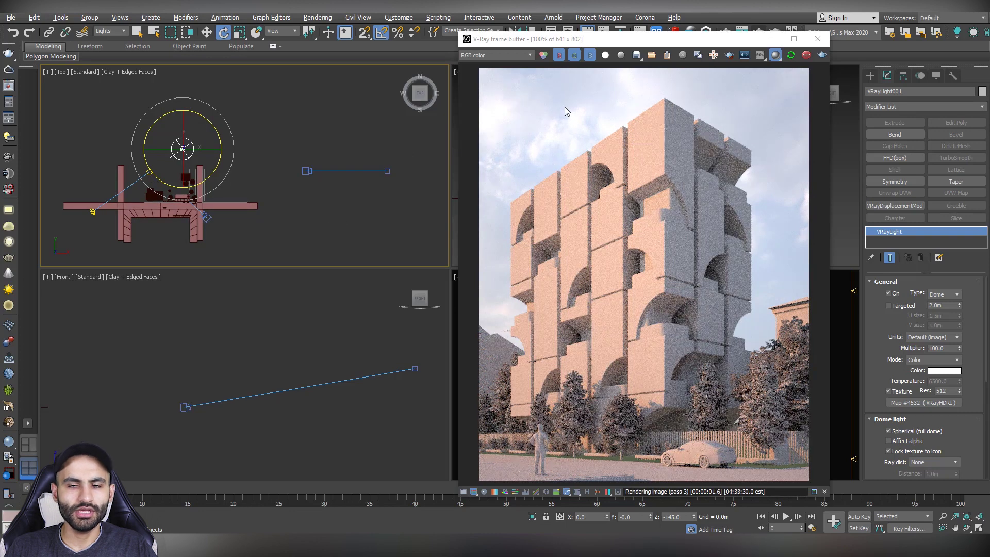
{"action": "left_click_drag", "start_coordinate": [224, 136], "coordinate": [216, 125]}
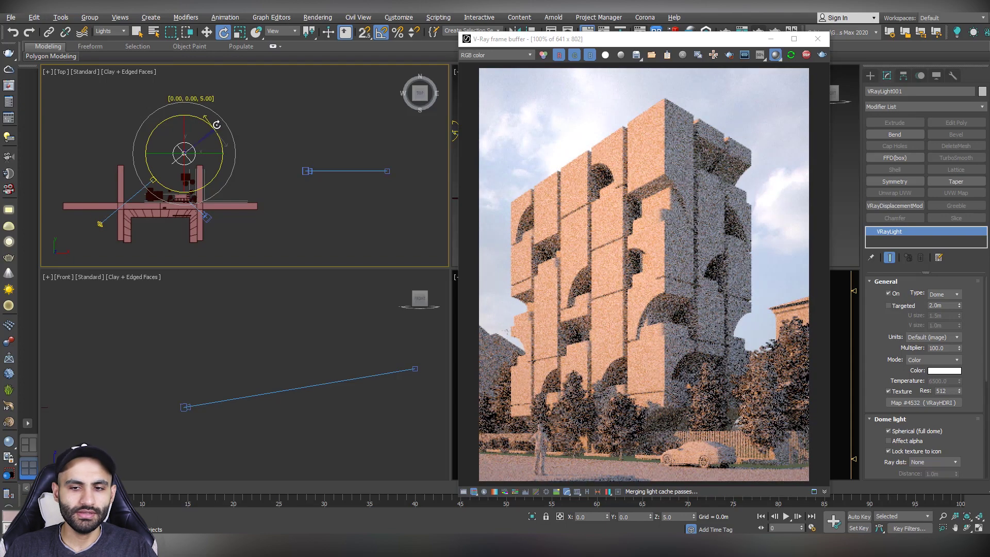
{"action": "key", "text": "w"}
{"action": "left_click", "coordinate": [169, 185]}
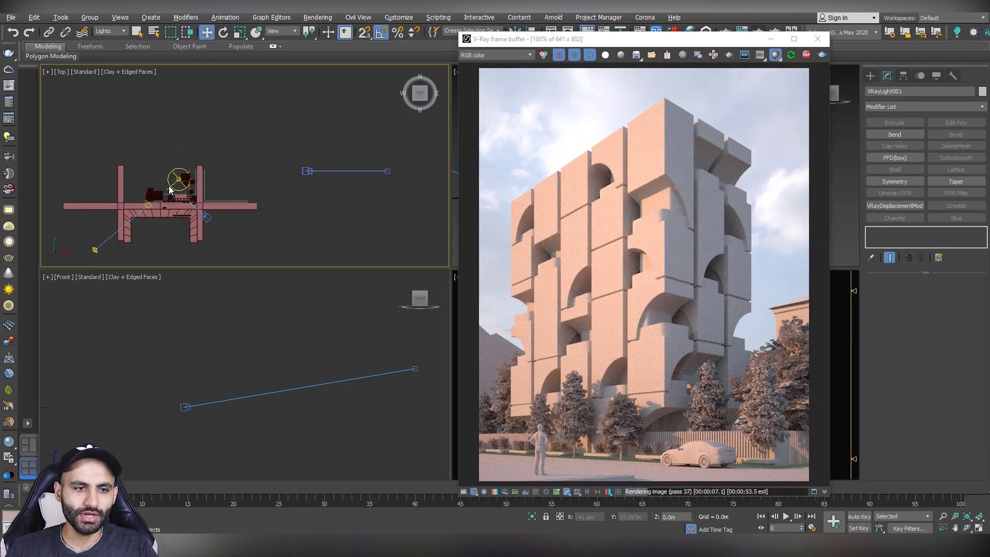
{"action": "scroll", "coordinate": [169, 187], "scroll_direction": "up", "scroll_amount": 2}
{"action": "middle_click_drag", "start_coordinate": [169, 186], "coordinate": [204, 147]}
{"action": "left_click_drag", "start_coordinate": [581, 40], "coordinate": [472, 35]}
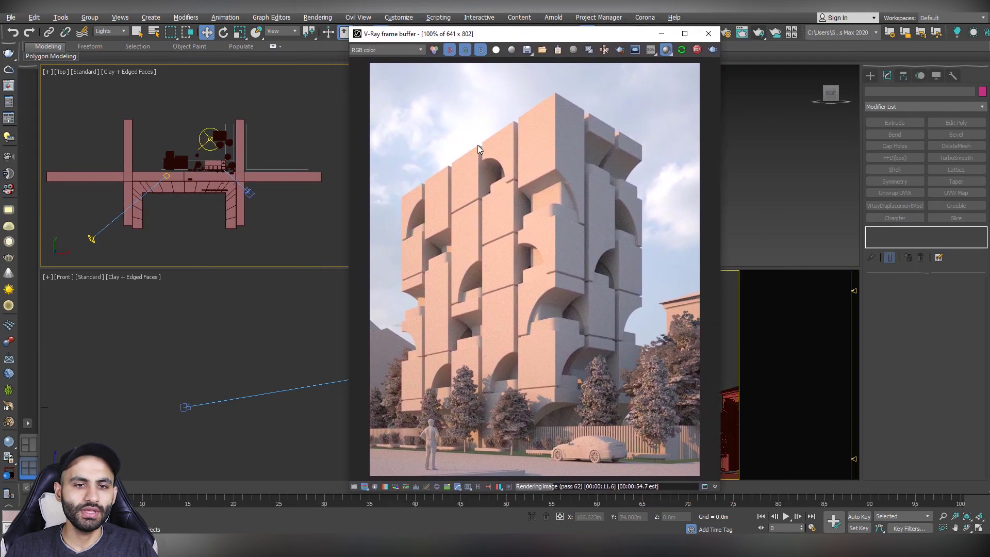
- Try dome light Multiplier values 50 and 200, then restore it to 100
{"action": "left_click", "coordinate": [209, 138]}
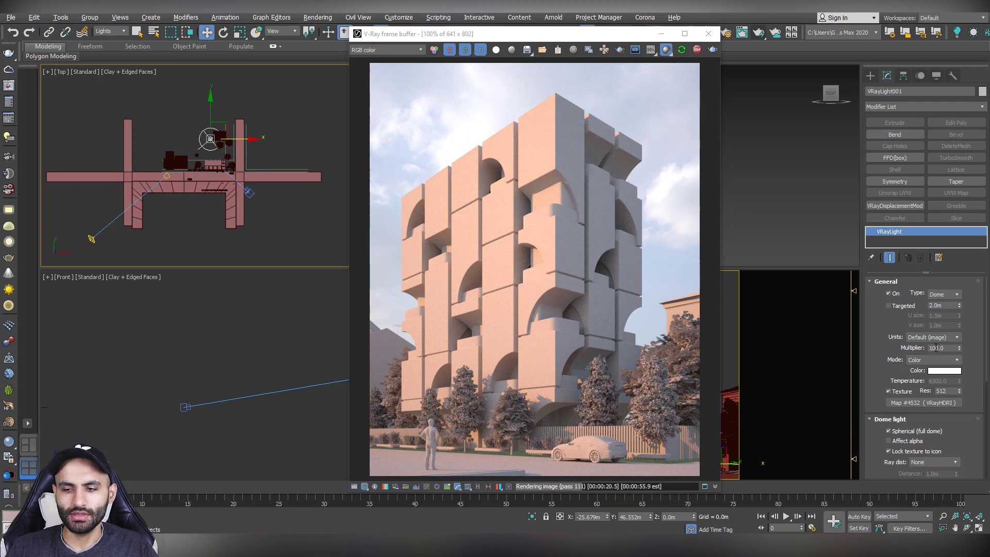
{"action": "double_click", "coordinate": [935, 348]}
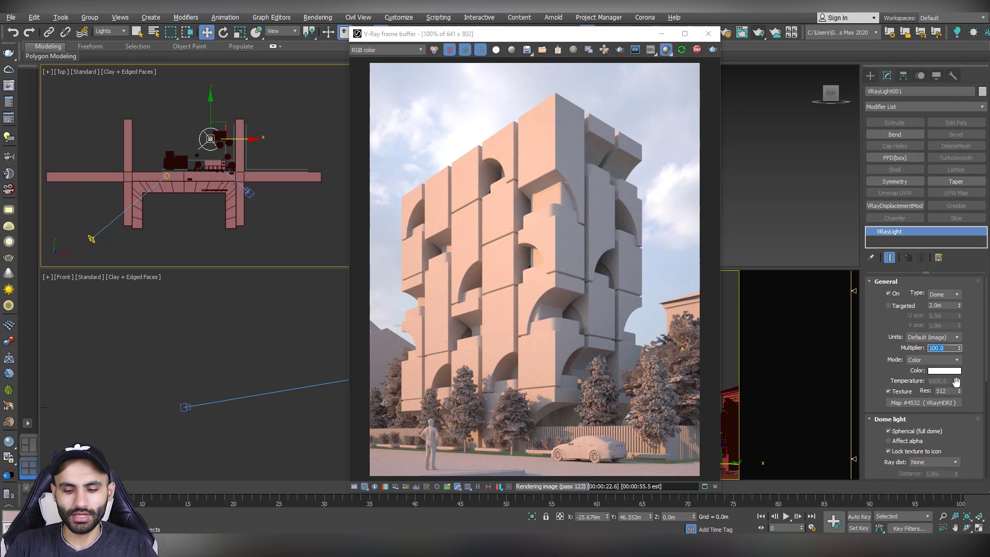
{"action": "type", "text": "50"}
{"action": "key", "text": "Return"}
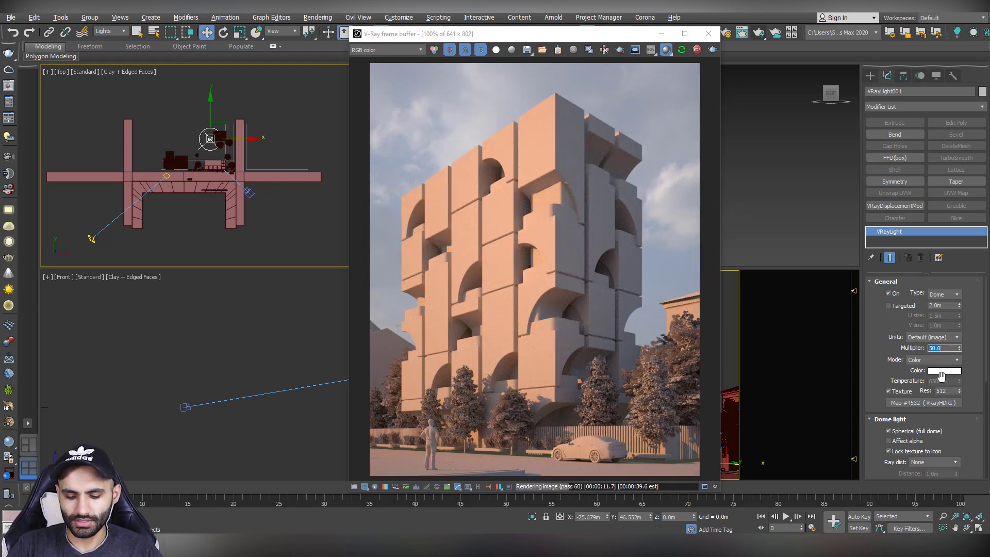
{"action": "type", "text": "200"}
{"action": "type", "text": "100"}
{"action": "key", "text": "Return"}
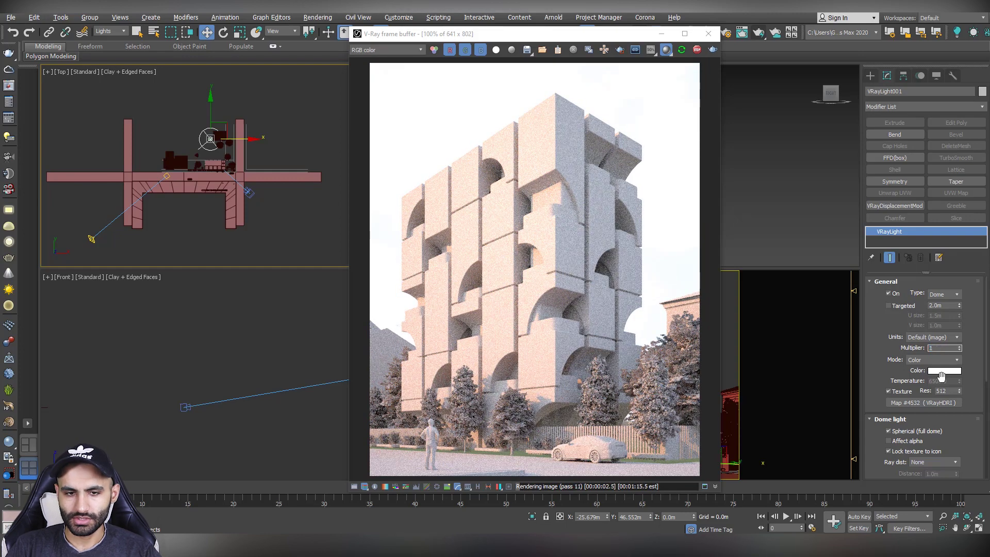
{"action": "key", "text": "Return"}
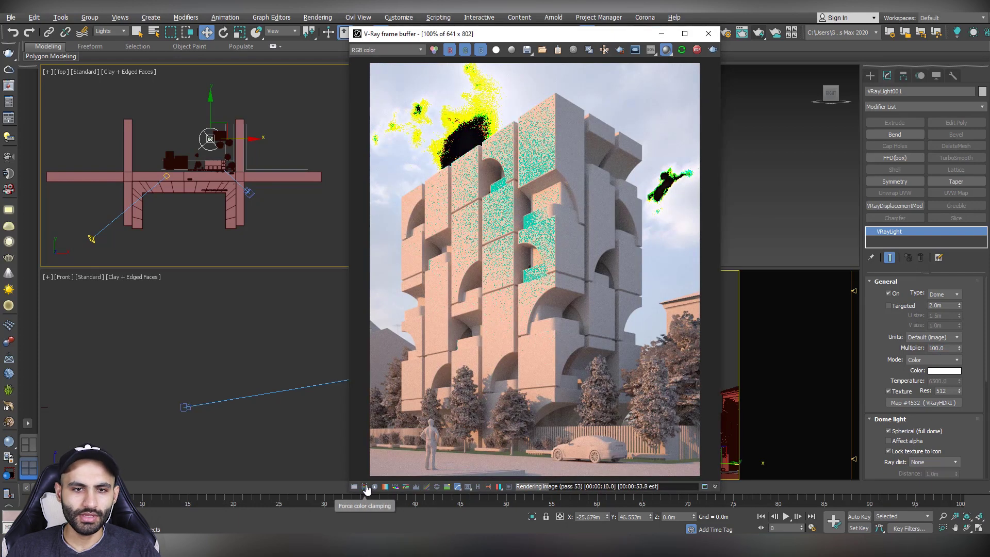
- Toggle color clamping on the render and re-render the scene twice
{"action": "left_click", "coordinate": [367, 489]}
{"action": "left_click", "coordinate": [366, 488]}
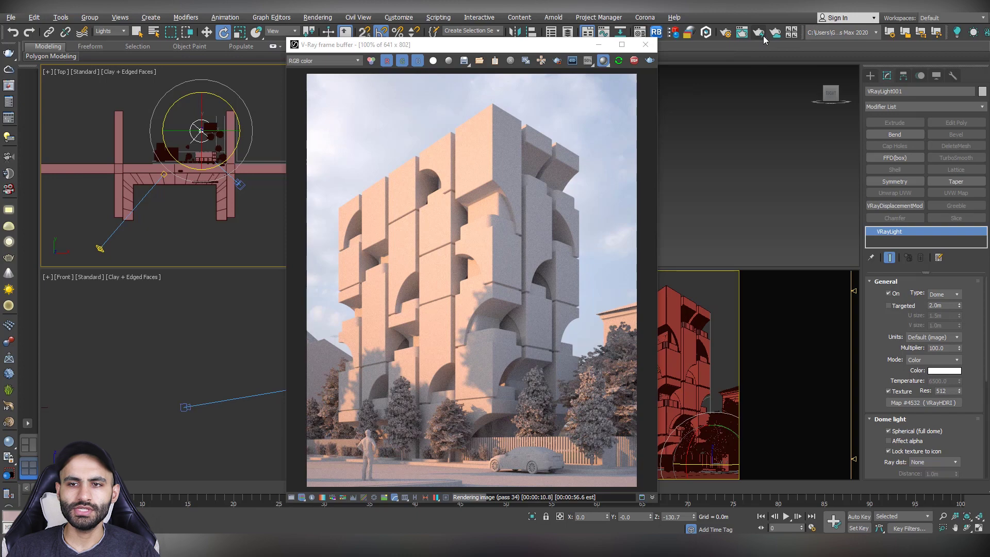
{"action": "left_click", "coordinate": [763, 39]}
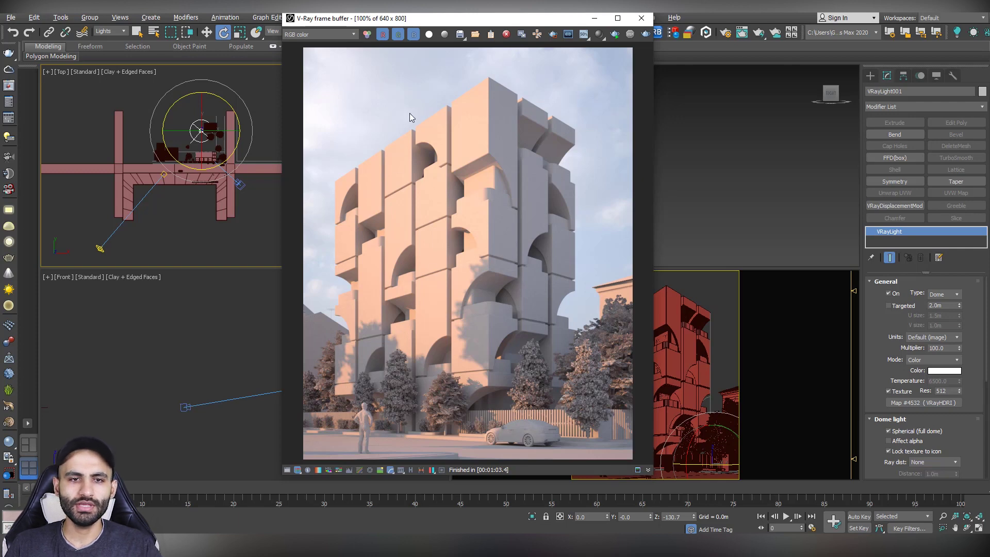
{"action": "left_click_drag", "start_coordinate": [402, 18], "coordinate": [459, 22]}
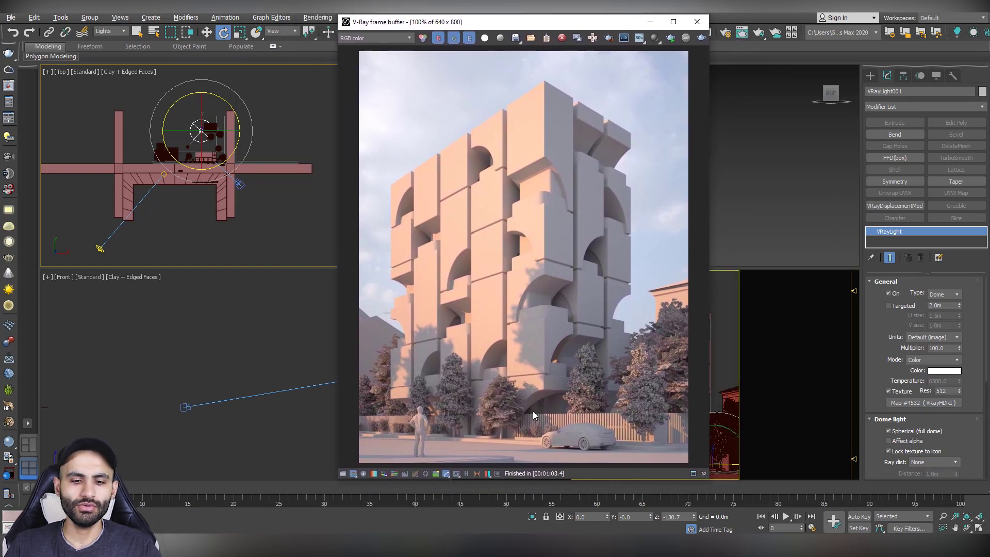
{"action": "left_click", "coordinate": [291, 122]}
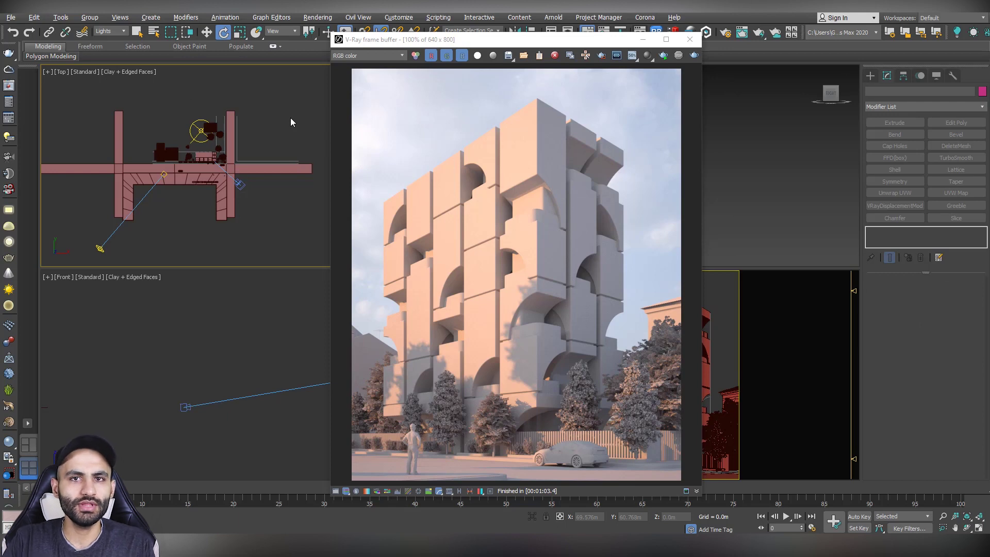
{"action": "left_click", "coordinate": [200, 130]}
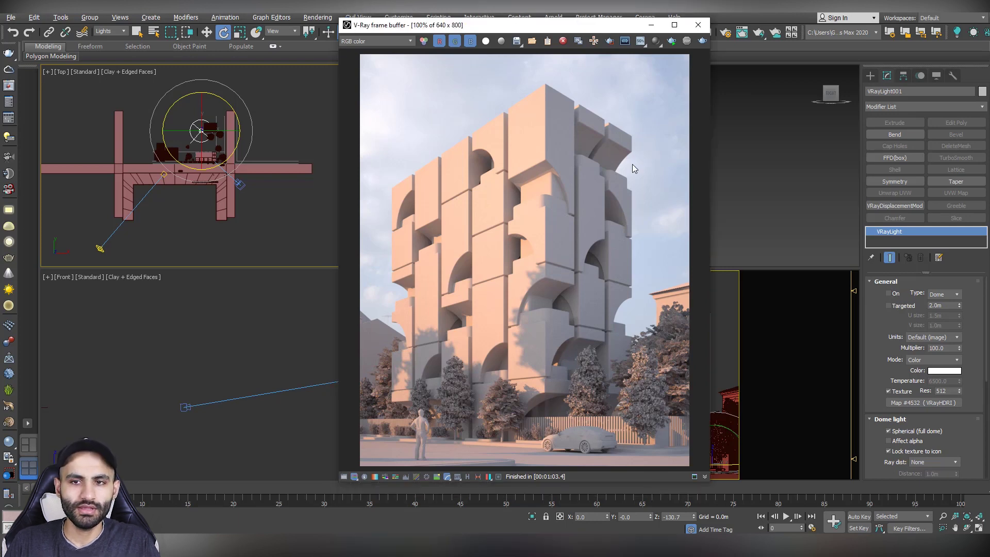
{"action": "left_click", "coordinate": [700, 43]}
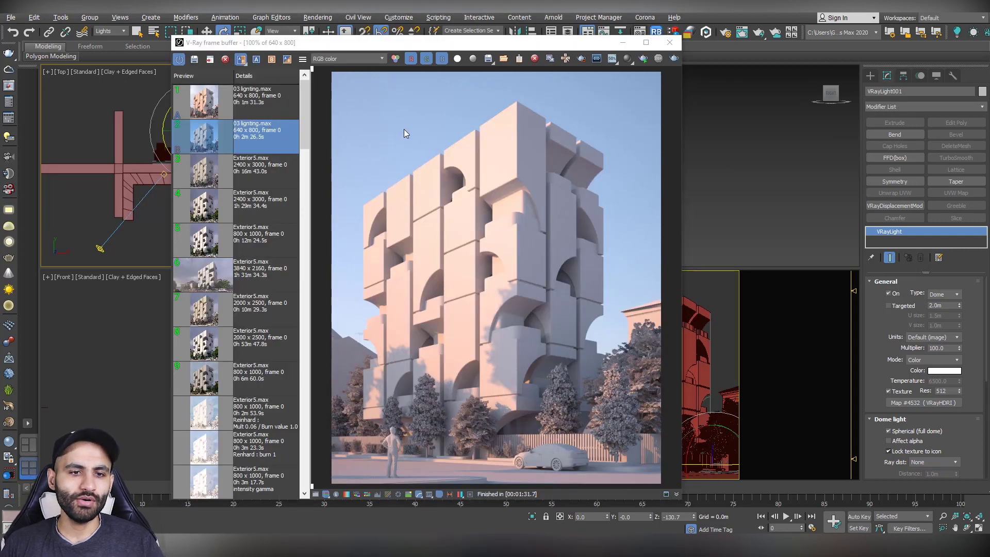
- Wipe-compare the new render against the earlier cooler render, then turn comparison off
{"action": "left_click", "coordinate": [377, 122]}
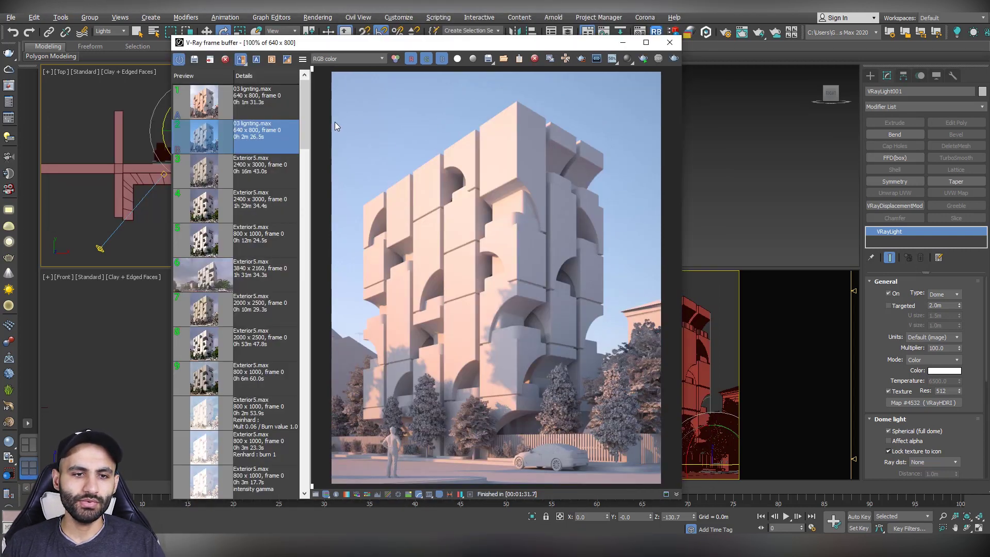
{"action": "left_click_drag", "start_coordinate": [333, 109], "coordinate": [689, 166]}
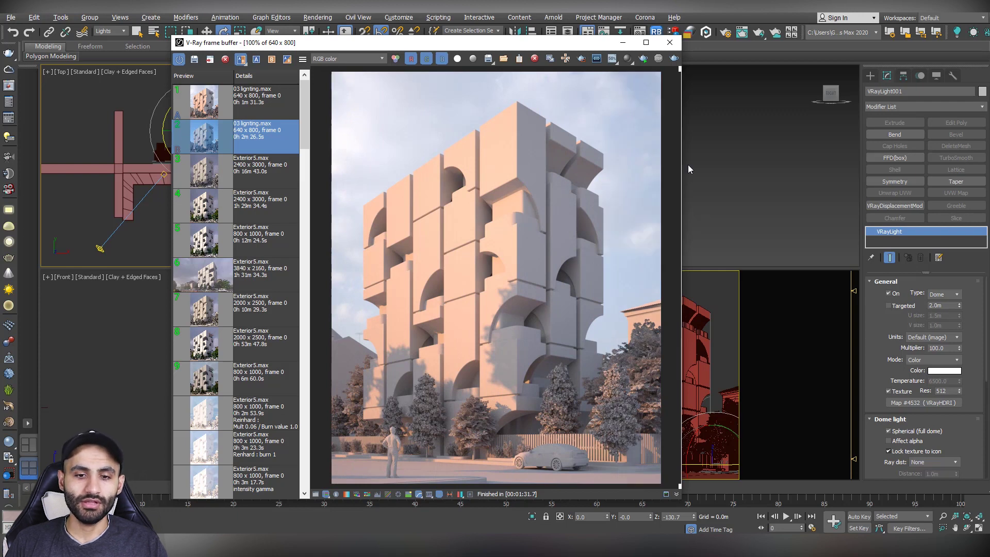
{"action": "left_click_drag", "start_coordinate": [686, 165], "coordinate": [336, 206]}
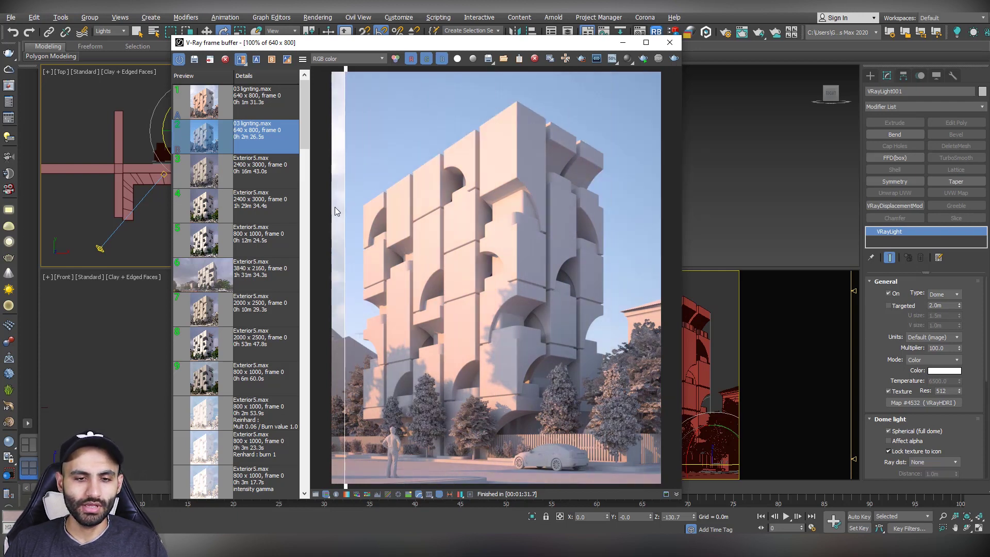
{"action": "mouse_move", "coordinate": [429, 220]}
{"action": "left_mouse_down"}
{"action": "mouse_move", "coordinate": [688, 248]}
{"action": "mouse_move", "coordinate": [379, 253]}
{"action": "mouse_move", "coordinate": [752, 307]}
{"action": "left_mouse_up"}
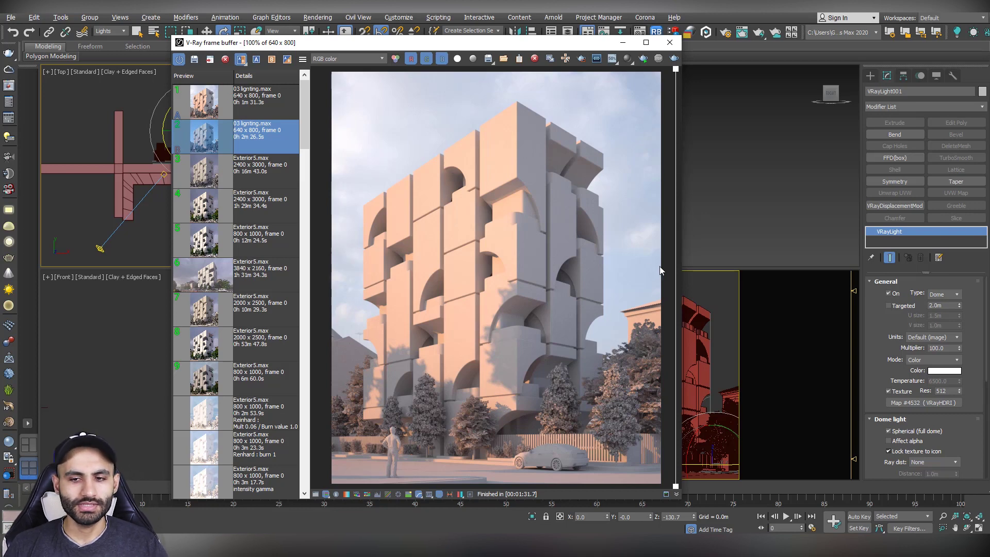
{"action": "left_click_drag", "start_coordinate": [660, 268], "coordinate": [349, 329]}
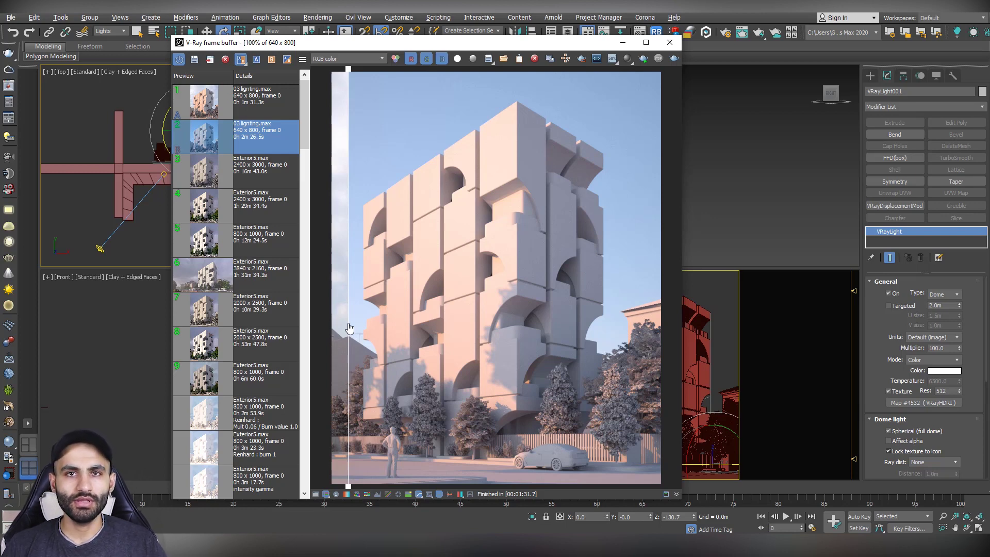
{"action": "left_click_drag", "start_coordinate": [349, 328], "coordinate": [367, 318]}
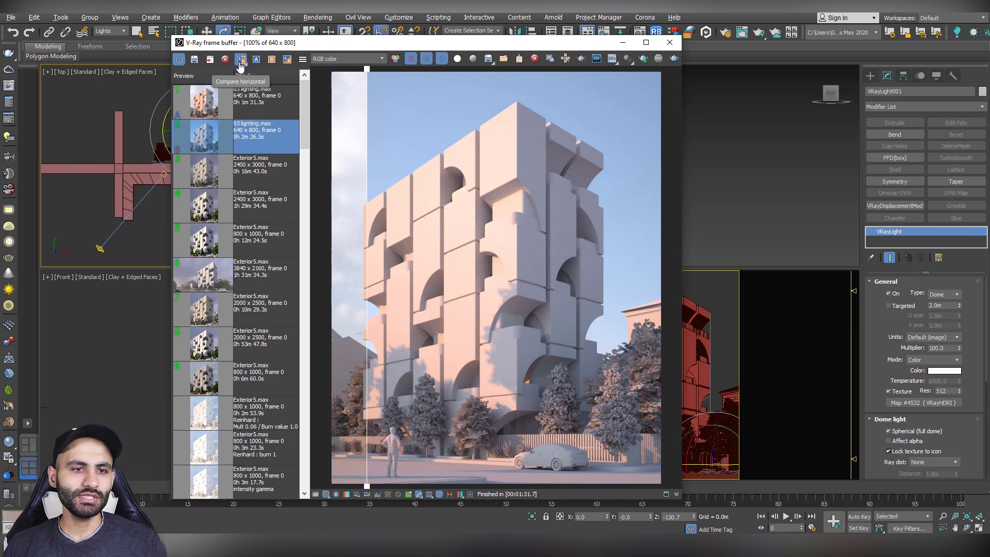
{"action": "left_click", "coordinate": [239, 65]}
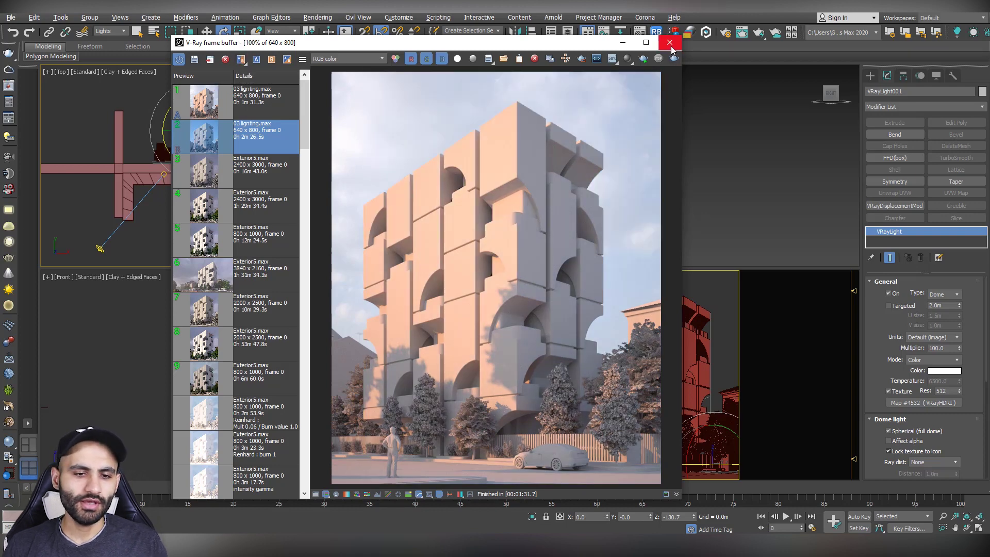
- Close the frame buffer and switch to a two-small-plus-one-tall viewport layout
{"action": "left_click", "coordinate": [670, 43]}
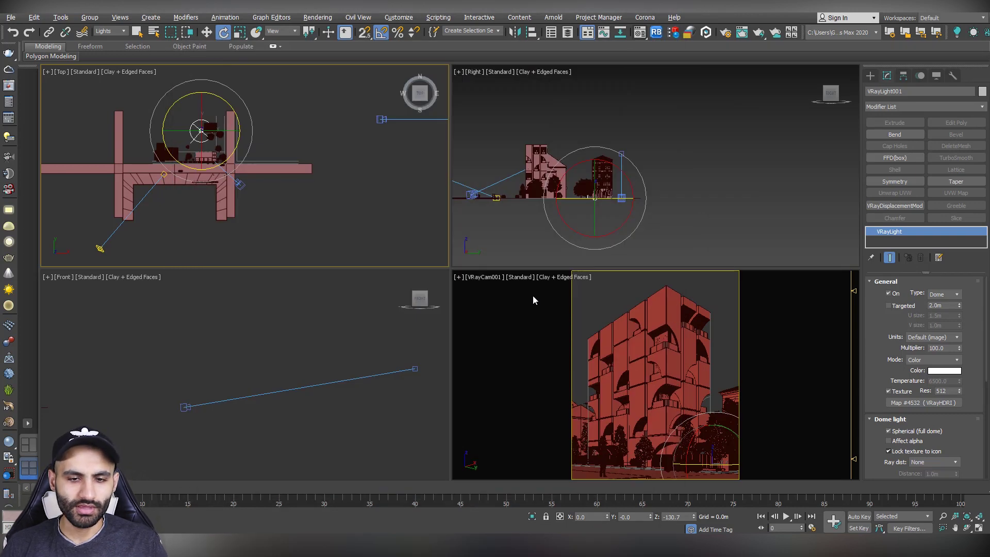
{"action": "left_click", "coordinate": [557, 323]}
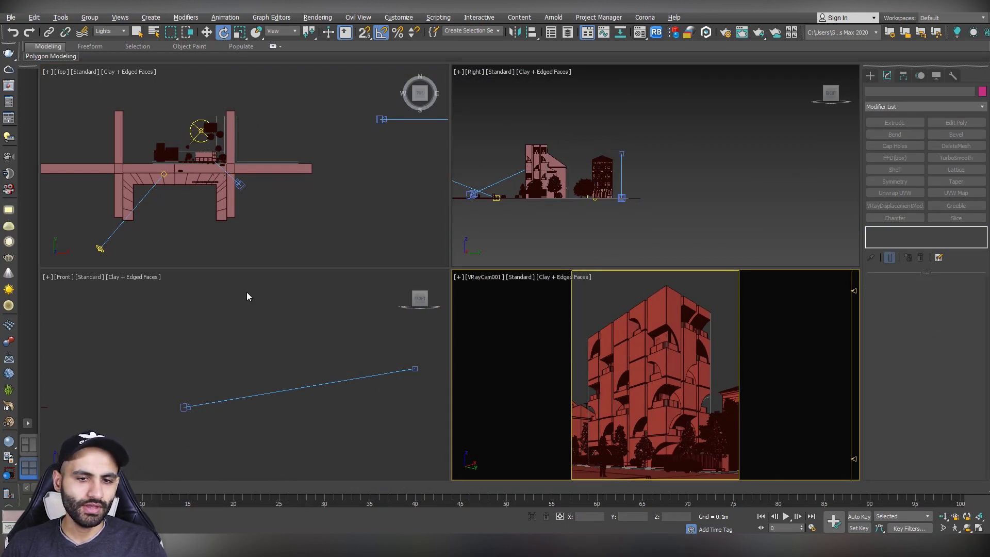
{"action": "left_click", "coordinate": [28, 424]}
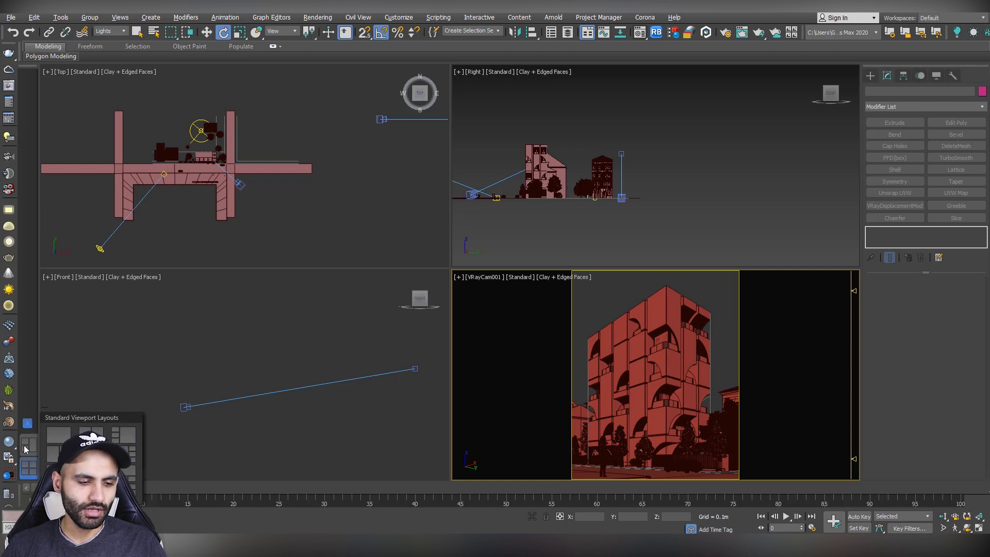
{"action": "left_click", "coordinate": [58, 452]}
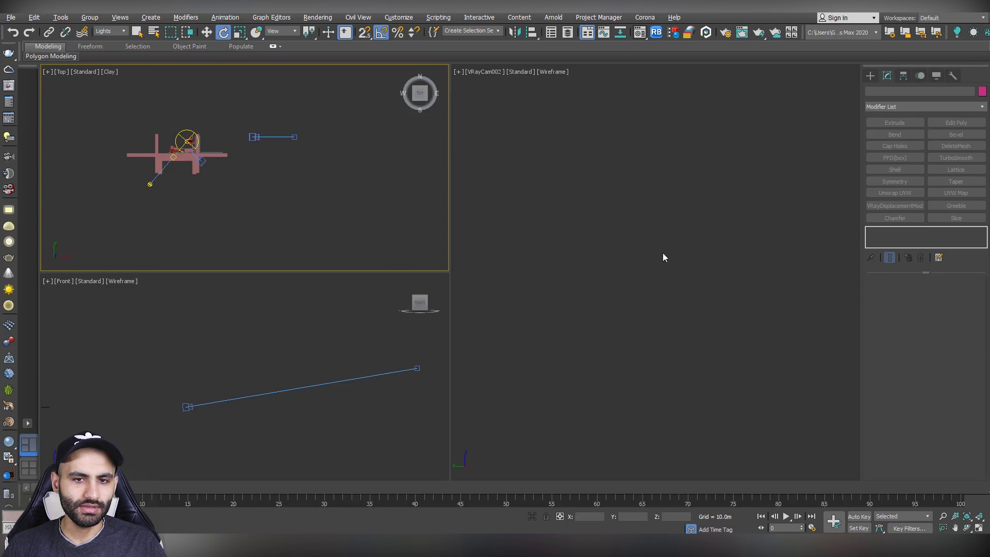
- Show VRayCam001 in Clay shading in the tall right viewport, then activate Top view
{"action": "left_click", "coordinate": [528, 122]}
{"action": "key", "text": "shift+f"}
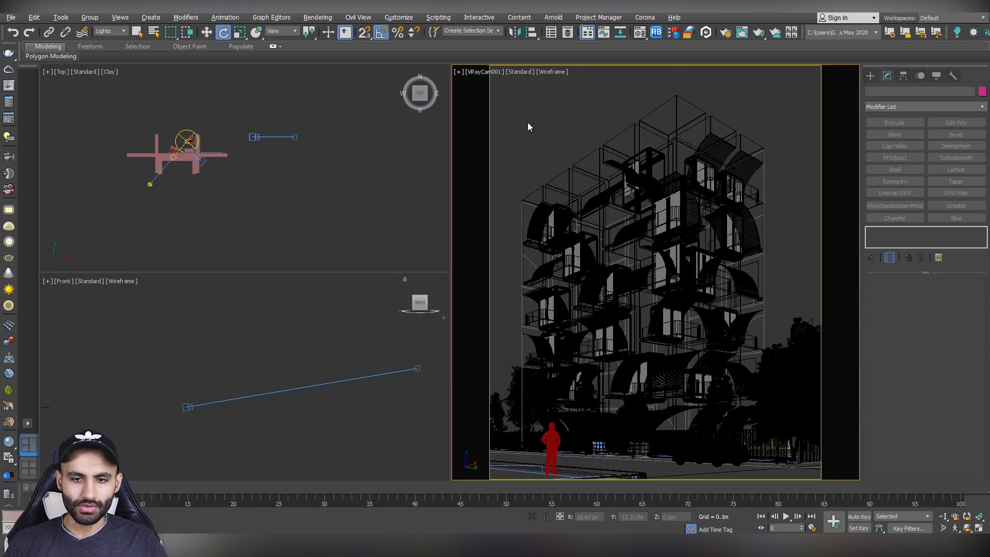
{"action": "key", "text": "F3"}
{"action": "scroll", "coordinate": [325, 342], "scroll_direction": "down", "scroll_amount": 2}
{"action": "left_click", "coordinate": [263, 204]}
{"action": "scroll", "coordinate": [162, 155], "scroll_direction": "up", "scroll_amount": 2}
{"action": "scroll", "coordinate": [175, 154], "scroll_direction": "up", "scroll_amount": 3}
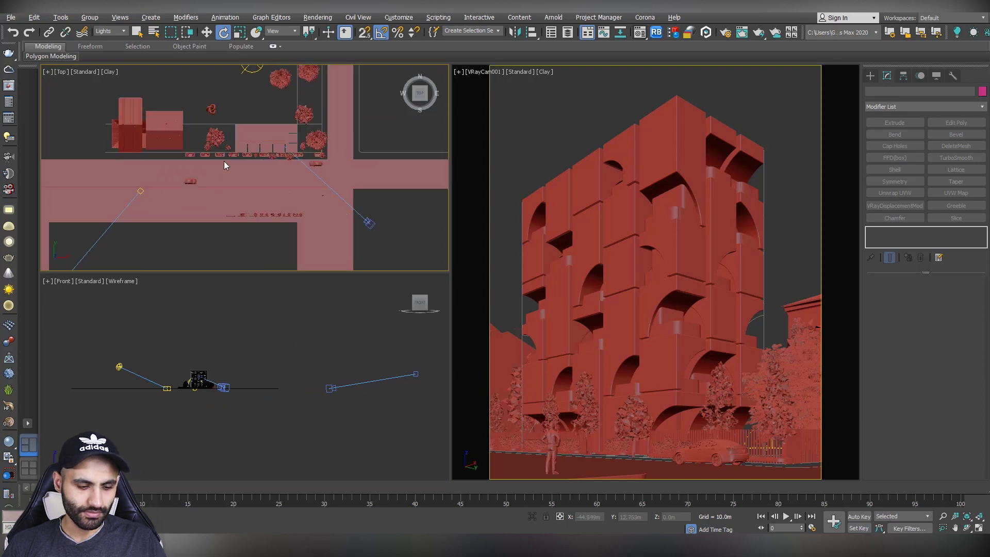
{"action": "scroll", "coordinate": [223, 165], "scroll_direction": "up", "scroll_amount": 2}
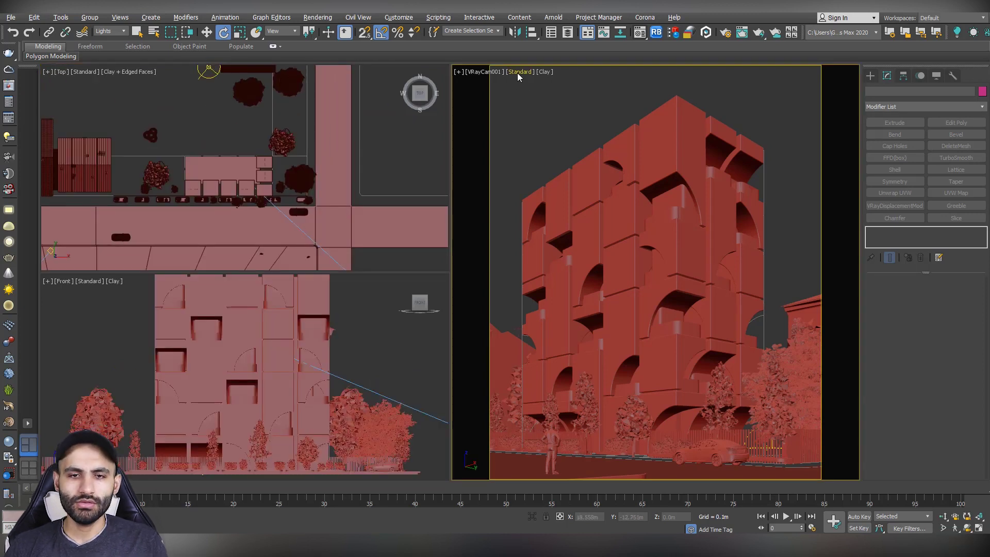
- Switch the VRayCam001 viewport to live V-Ray IPR rendering
{"action": "left_click", "coordinate": [518, 72]}
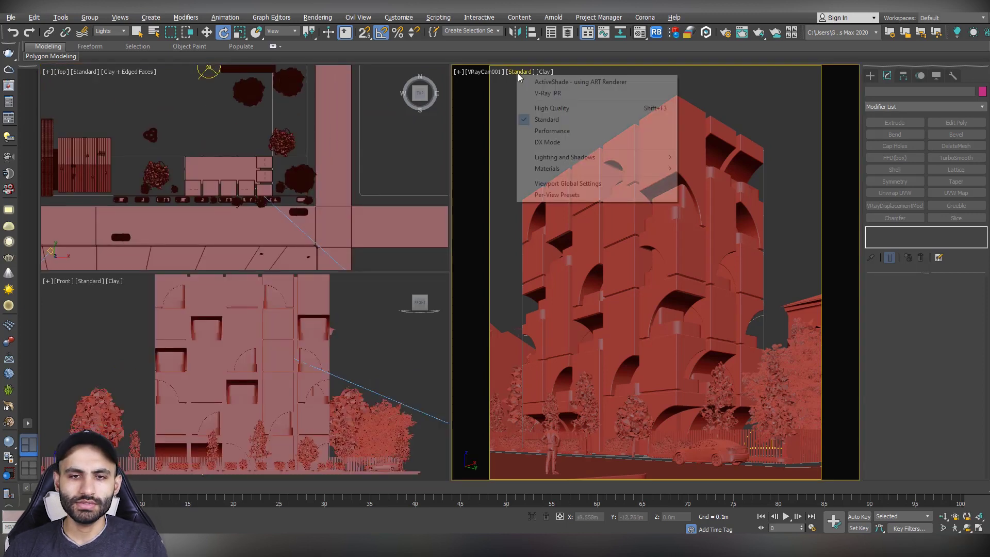
{"action": "left_click", "coordinate": [546, 93]}
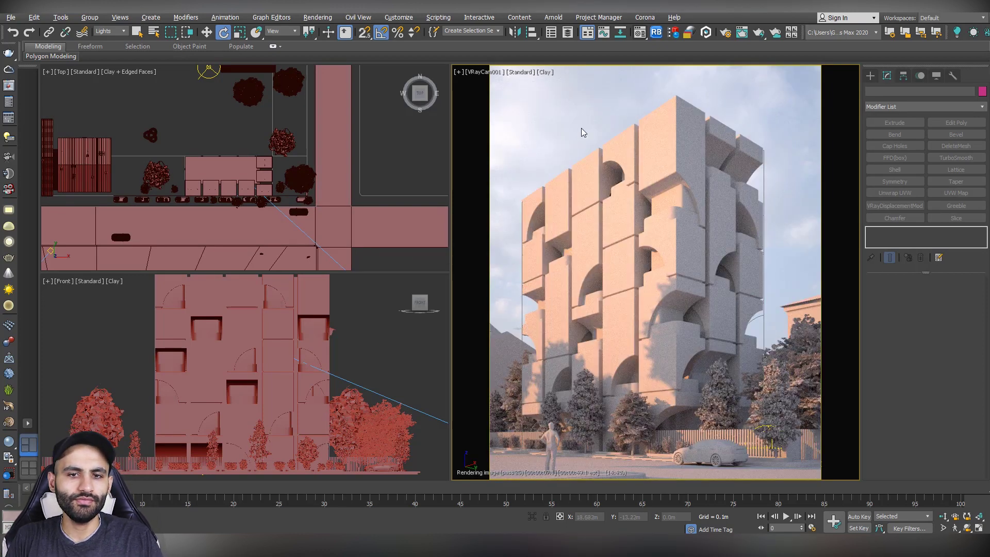
{"action": "left_click", "coordinate": [546, 72]}
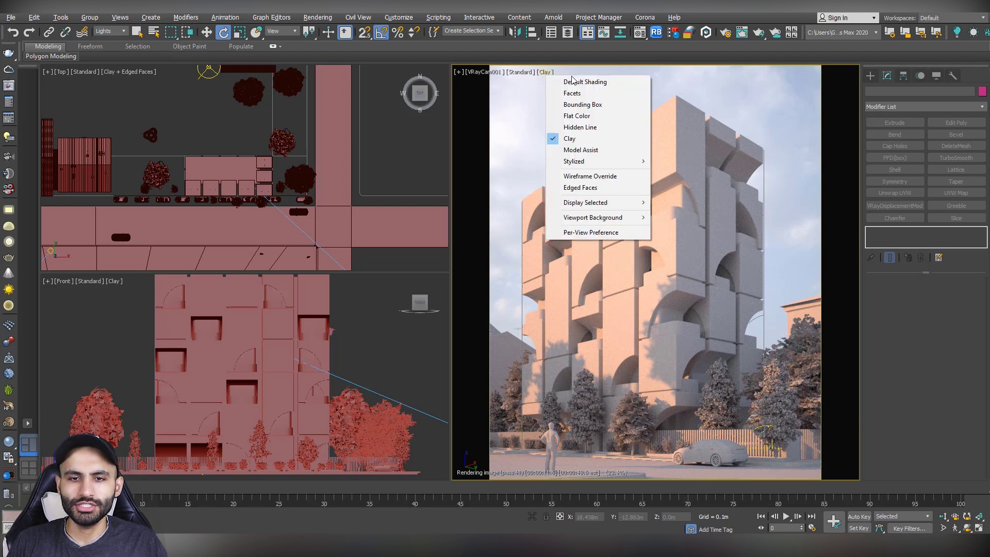
- Cycle the IPR debug view through Lighting and Wireframe, ending on UVs
{"action": "left_click", "coordinate": [523, 73]}
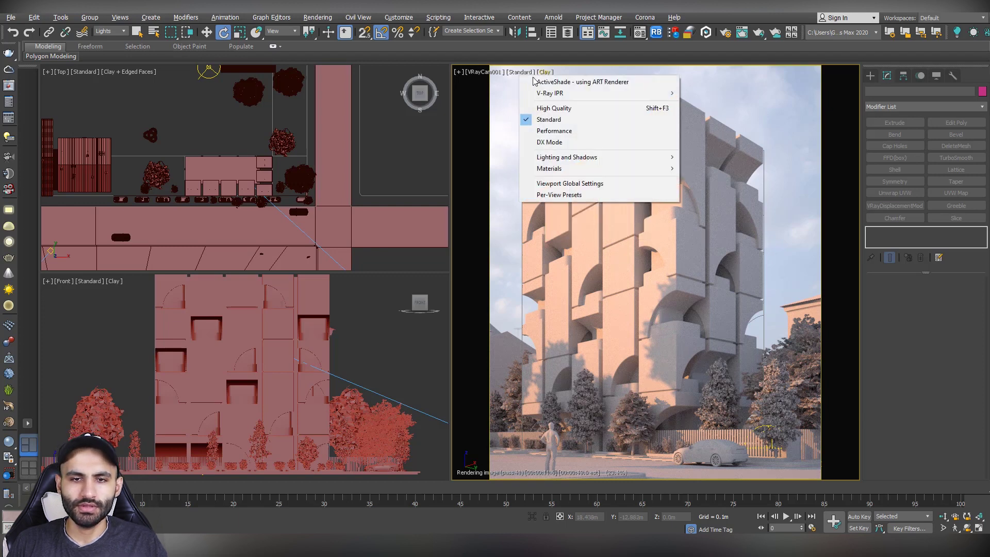
{"action": "mouse_move", "coordinate": [550, 93]}
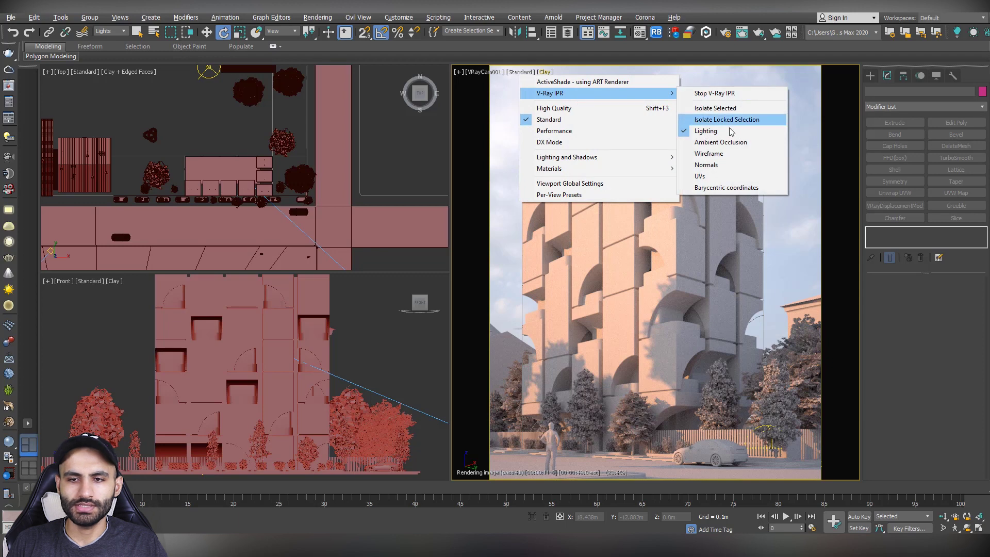
{"action": "left_click", "coordinate": [720, 141]}
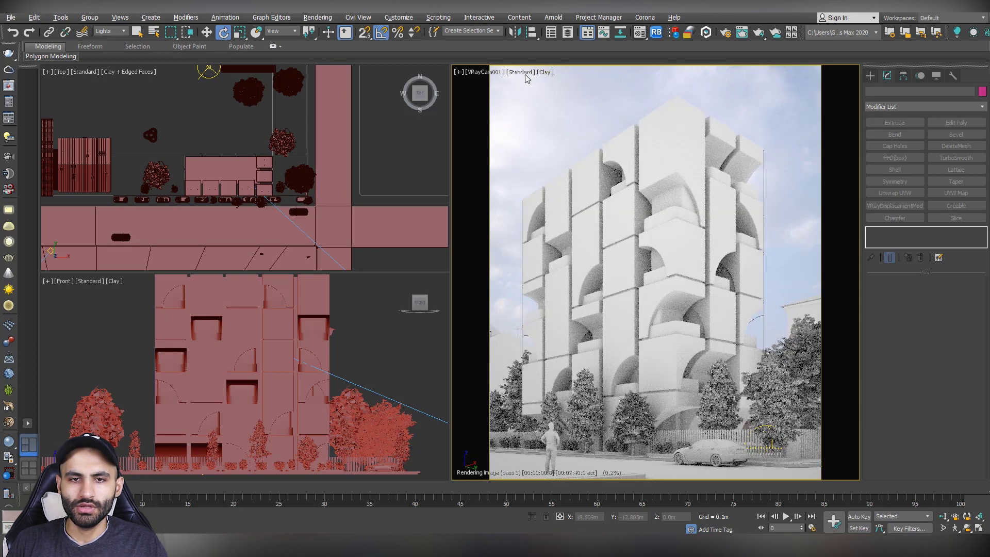
{"action": "left_click", "coordinate": [524, 72]}
{"action": "left_click", "coordinate": [716, 158]}
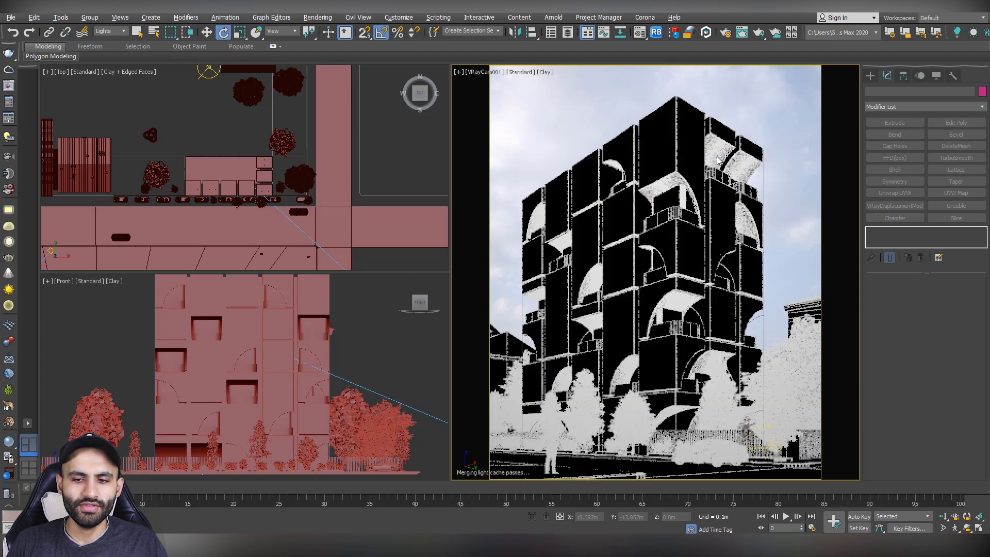
{"action": "left_click", "coordinate": [523, 72]}
{"action": "mouse_move", "coordinate": [552, 94]}
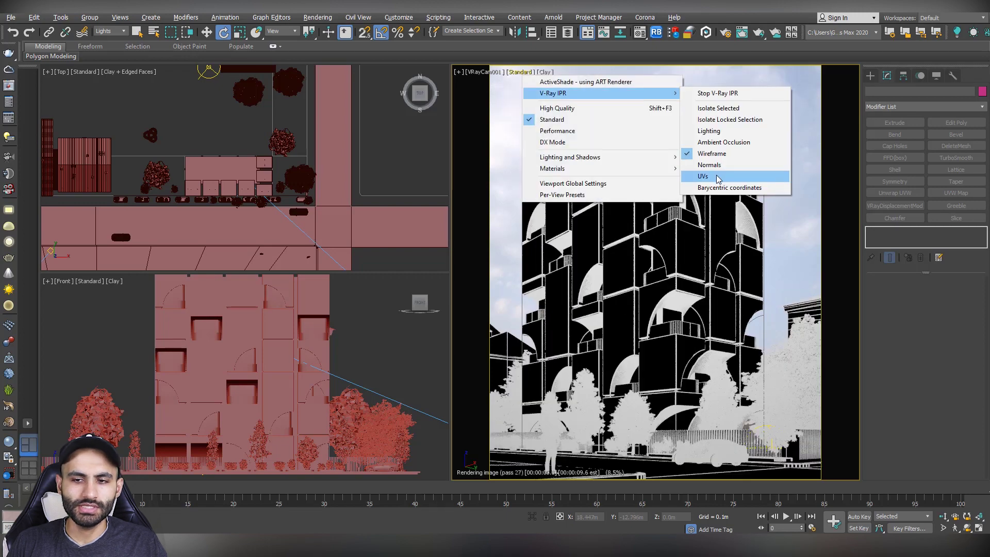
{"action": "left_click", "coordinate": [717, 177]}
{"action": "left_click", "coordinate": [516, 72]}
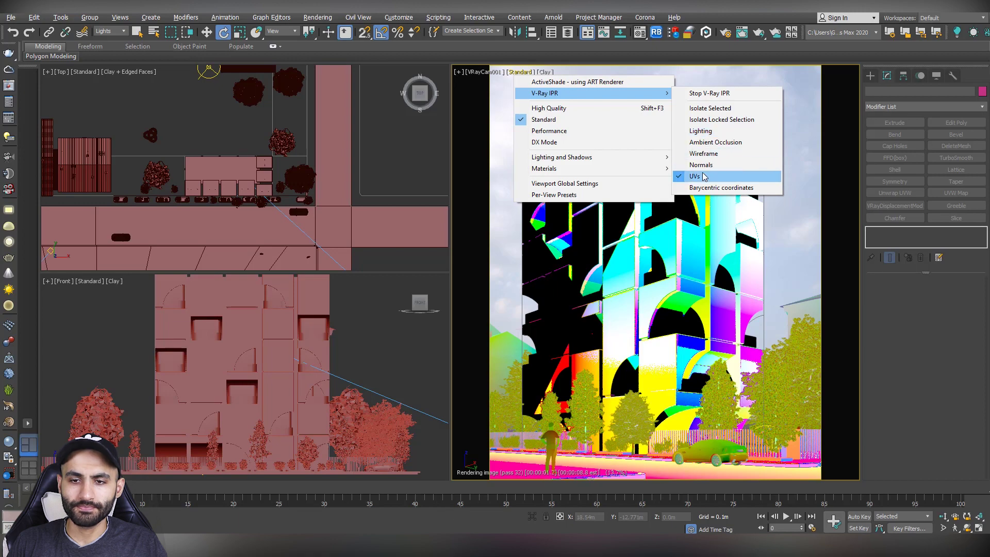
- Restore the normal camera render and move the torus knot beside the car
{"action": "left_click", "coordinate": [703, 177]}
{"action": "left_click", "coordinate": [111, 102]}
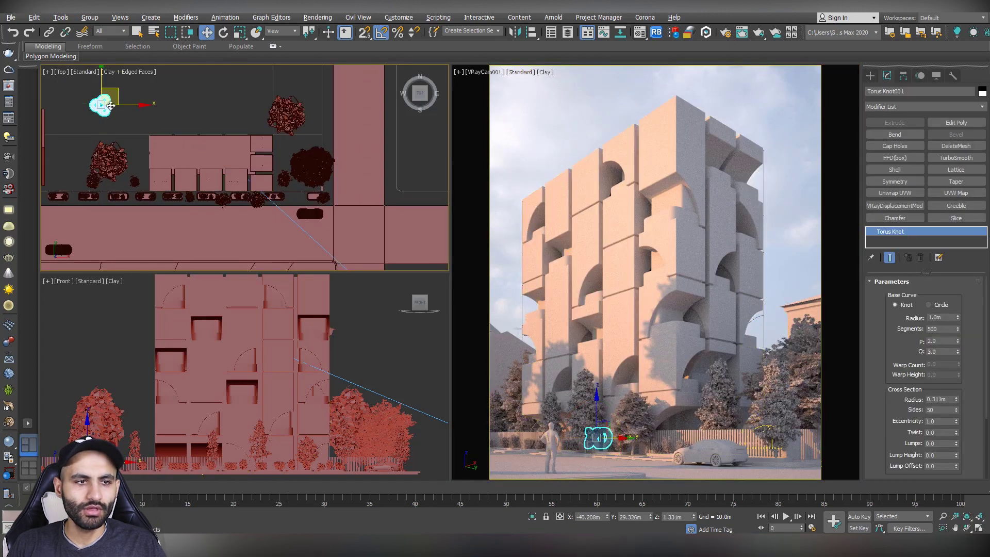
{"action": "left_click_drag", "start_coordinate": [111, 102], "coordinate": [290, 235]}
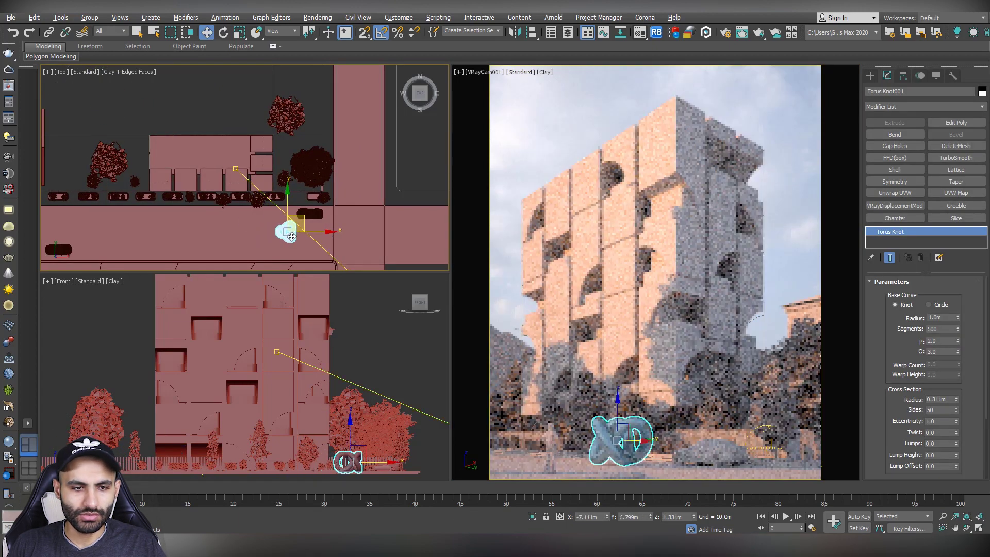
{"action": "key", "text": "z"}
- Make slot 17 VRayMtl chrome with near-black Diffuse and light grey Reflect
{"action": "key", "text": "m"}
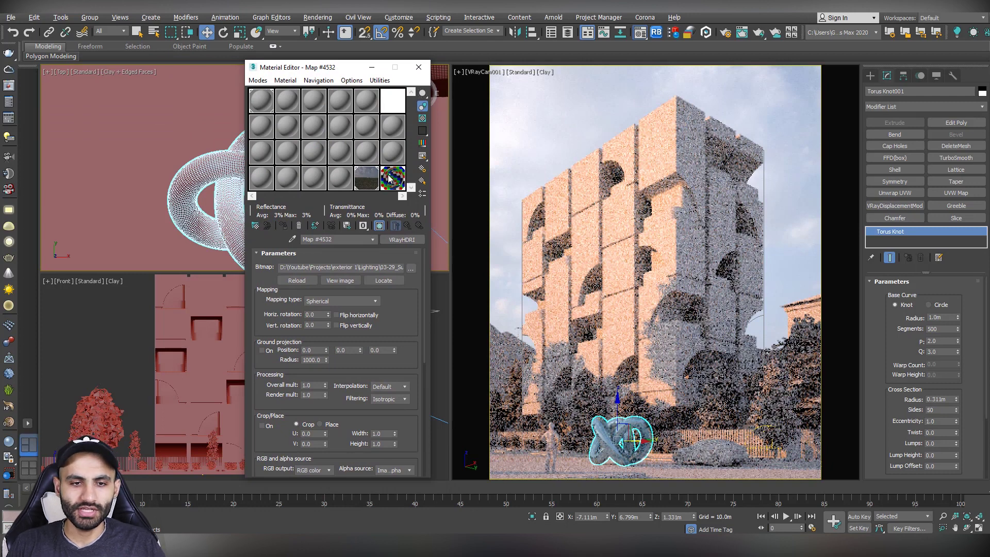
{"action": "left_click", "coordinate": [389, 179]}
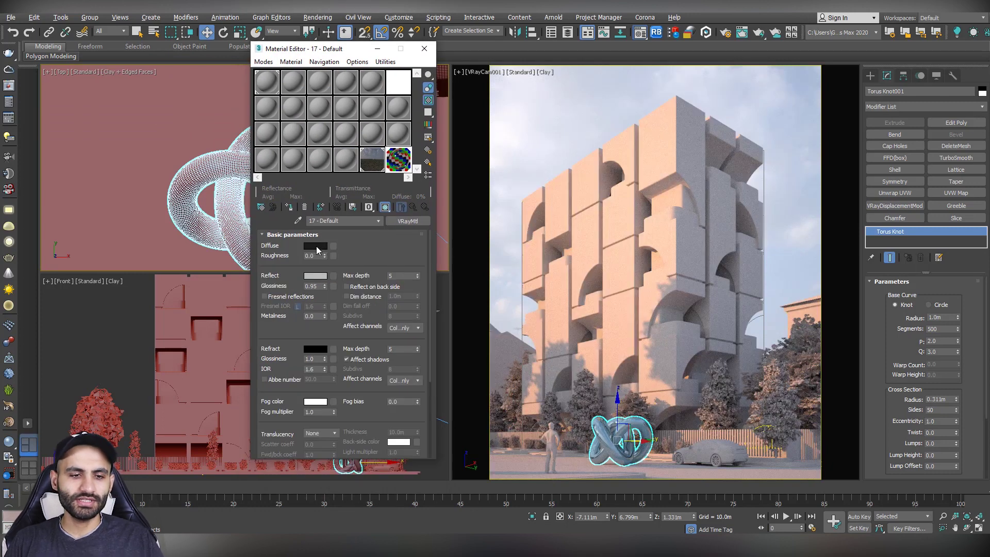
{"action": "left_click", "coordinate": [315, 246]}
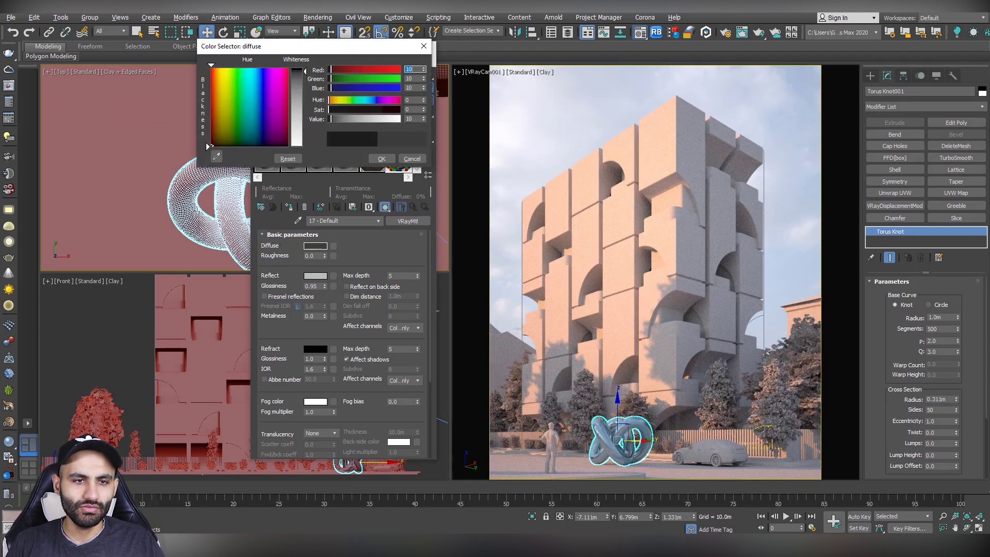
{"action": "left_click", "coordinate": [382, 159]}
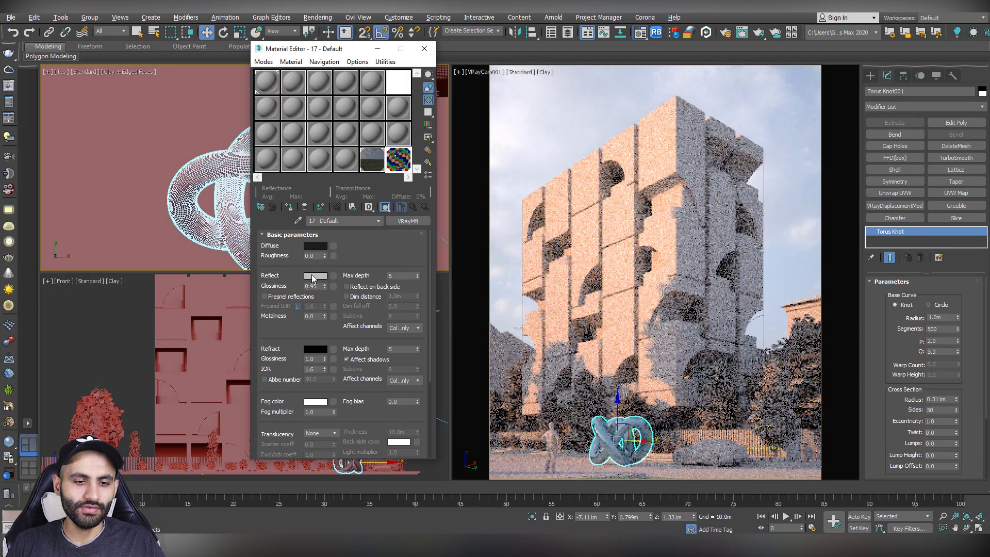
{"action": "left_click", "coordinate": [313, 276]}
{"action": "left_click_drag", "start_coordinate": [307, 105], "coordinate": [307, 116]}
{"action": "left_click", "coordinate": [382, 159]}
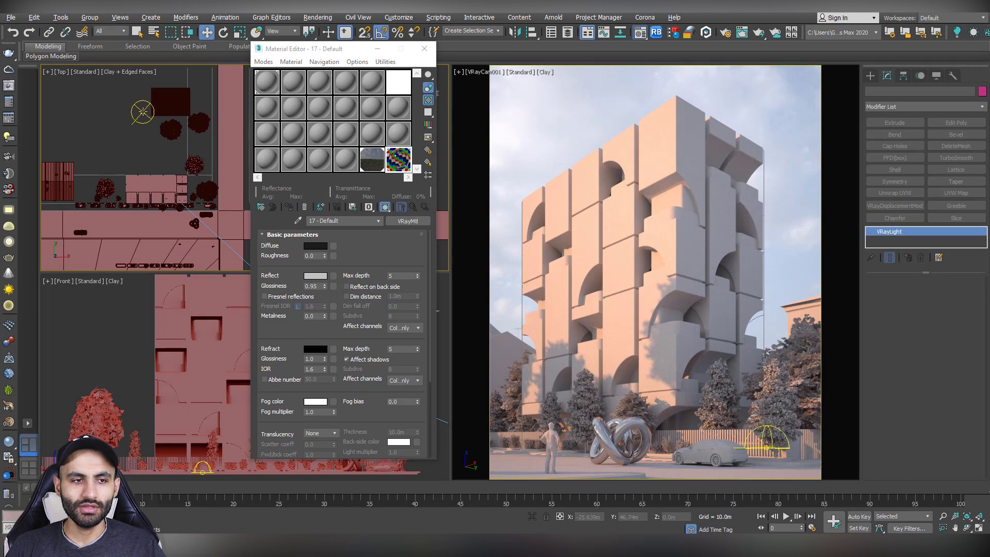
- Switch off the VRayLight001 dome light, then deselect it
{"action": "left_click", "coordinate": [142, 112]}
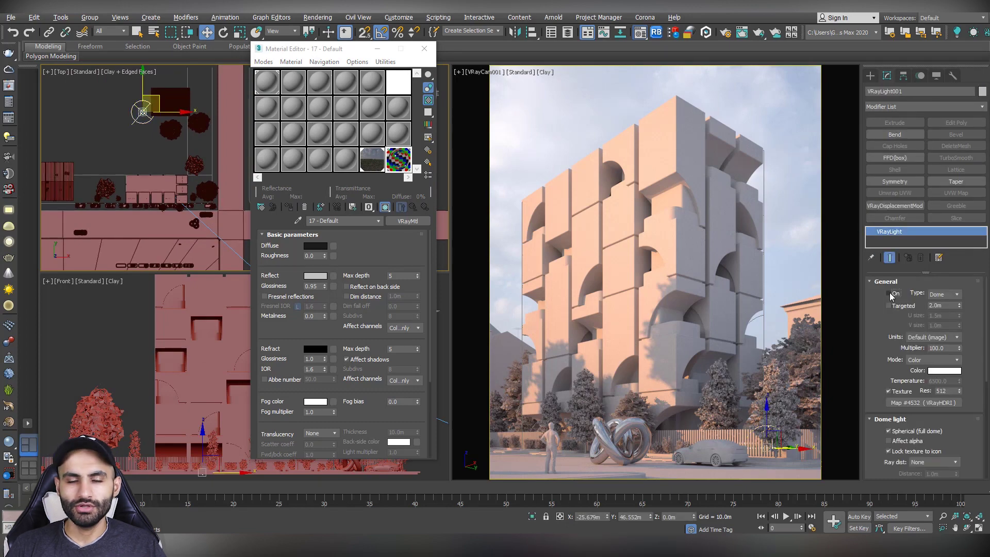
{"action": "left_click", "coordinate": [890, 293]}
{"action": "left_click", "coordinate": [783, 131]}
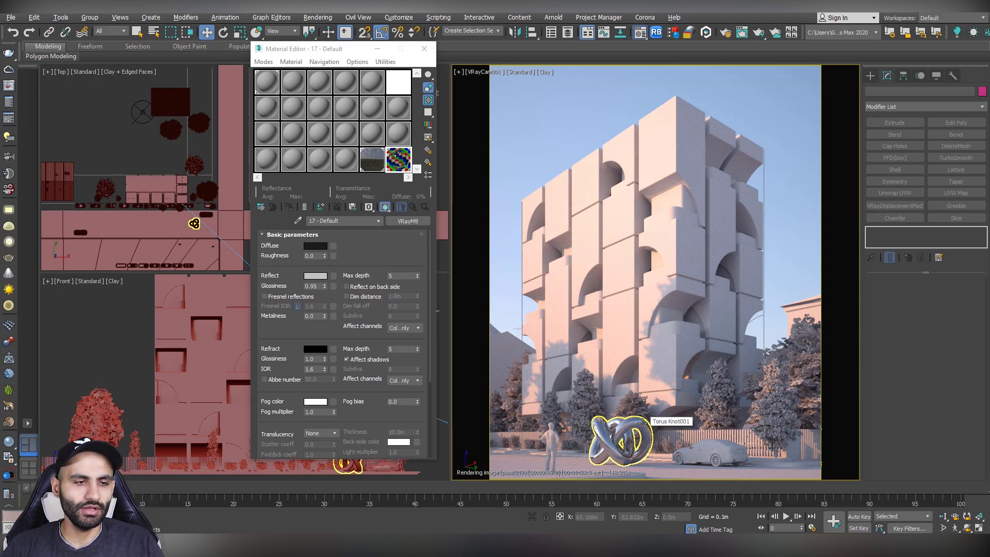
- Render the camera view in the V-Ray frame buffer and Real Zoom onto the torus knot
{"action": "left_click", "coordinate": [14, 88]}
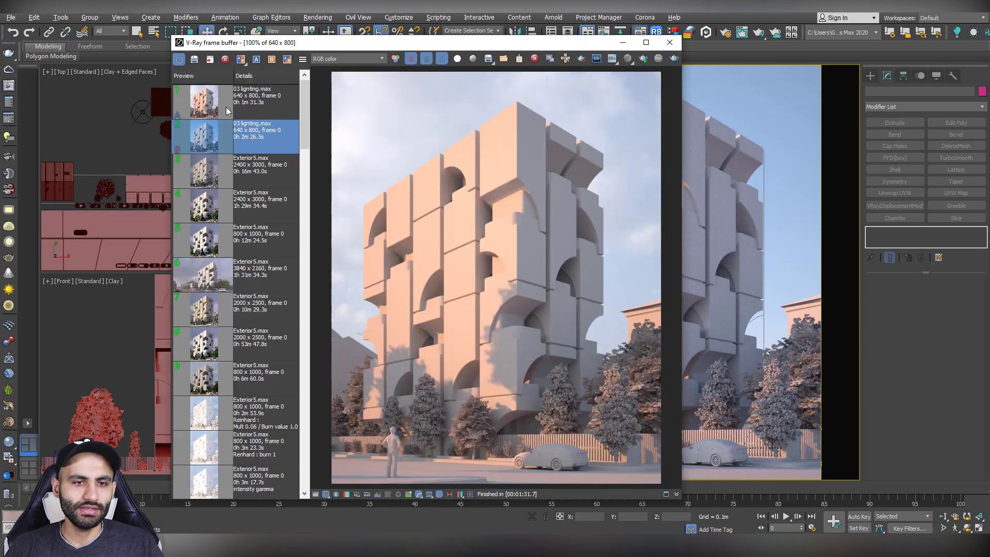
{"action": "left_click", "coordinate": [673, 59]}
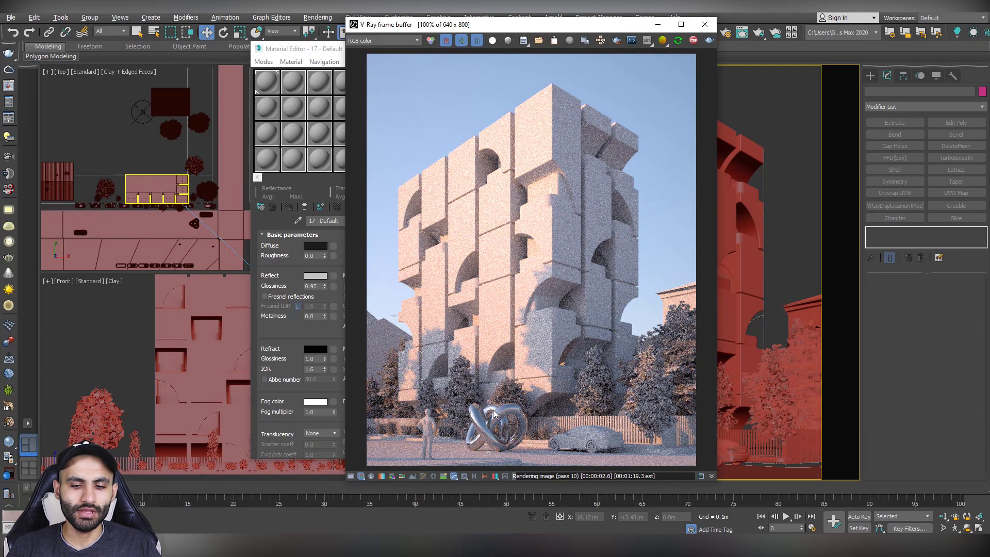
{"action": "right_click", "coordinate": [494, 415]}
{"action": "left_click", "coordinate": [519, 421]}
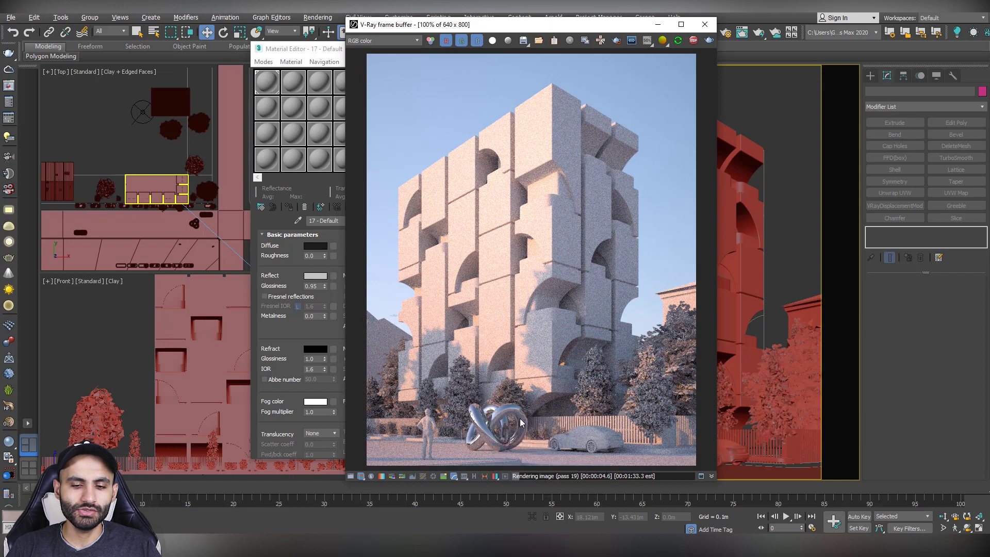
{"action": "scroll", "coordinate": [488, 439], "scroll_direction": "up", "scroll_amount": 1}
{"action": "scroll", "coordinate": [488, 437], "scroll_direction": "up", "scroll_amount": 2}
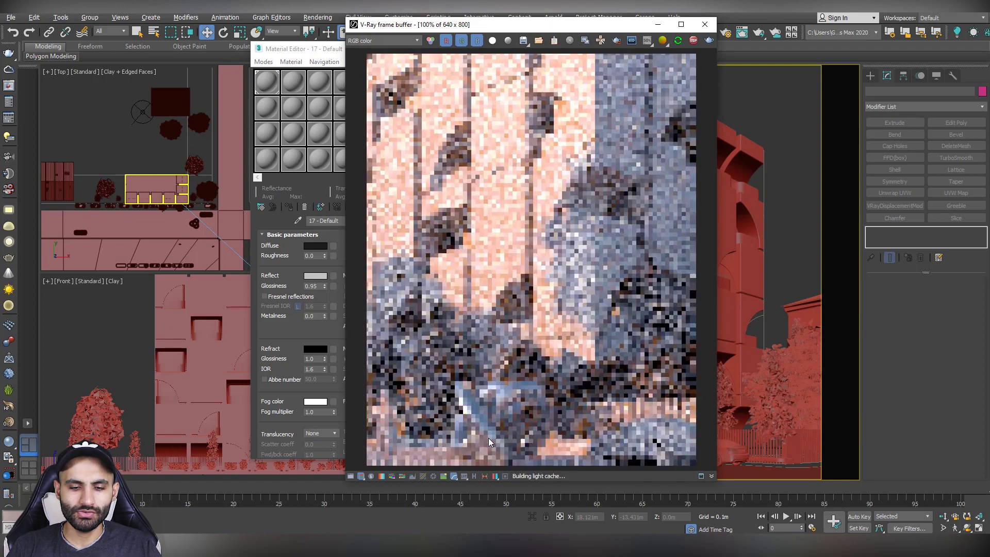
{"action": "scroll", "coordinate": [489, 436], "scroll_direction": "up", "scroll_amount": 1}
{"action": "middle_click_drag", "start_coordinate": [489, 435], "coordinate": [514, 262]}
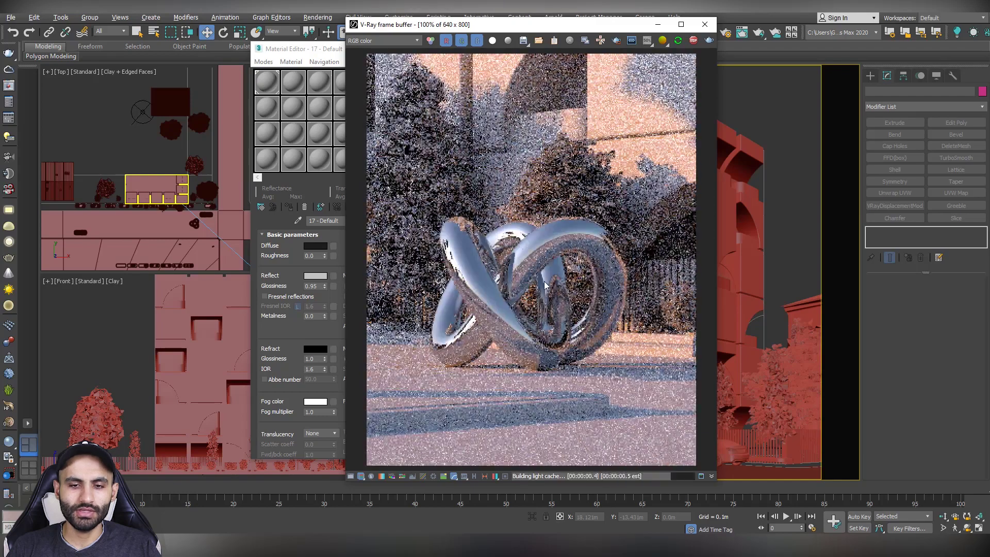
{"action": "scroll", "coordinate": [503, 314], "scroll_direction": "up", "scroll_amount": 1}
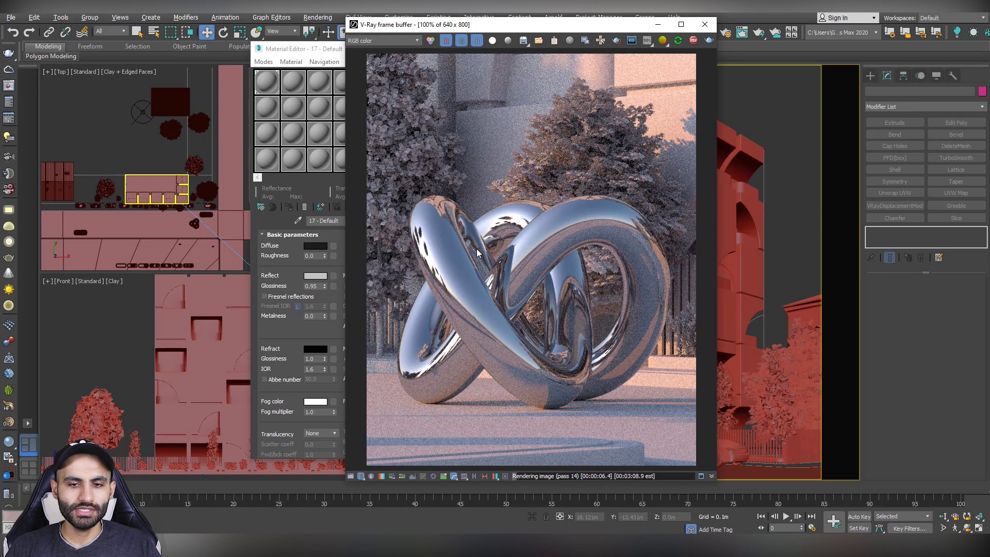
- Toggle the dome light on, off and on again to compare, leaving it on
{"action": "left_click", "coordinate": [142, 110]}
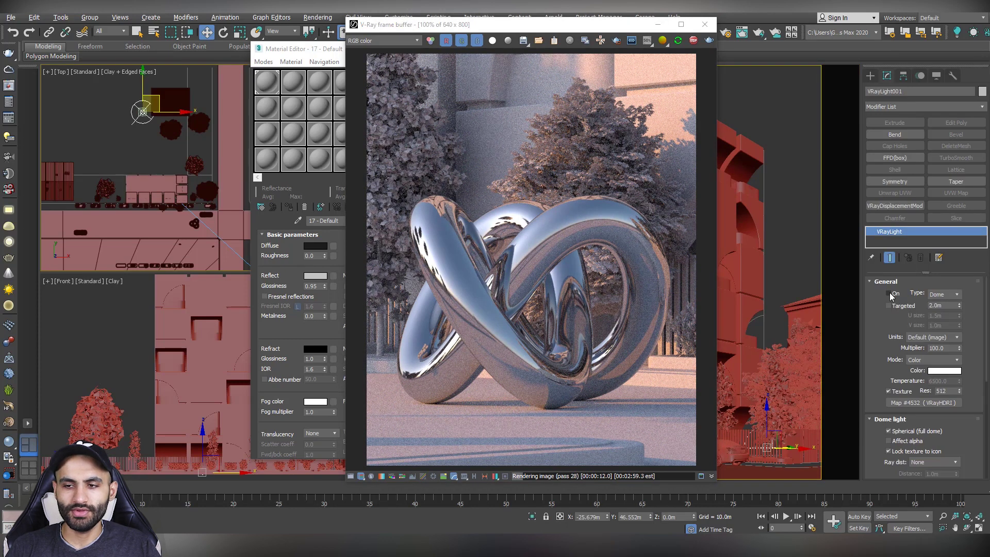
{"action": "left_click", "coordinate": [890, 294]}
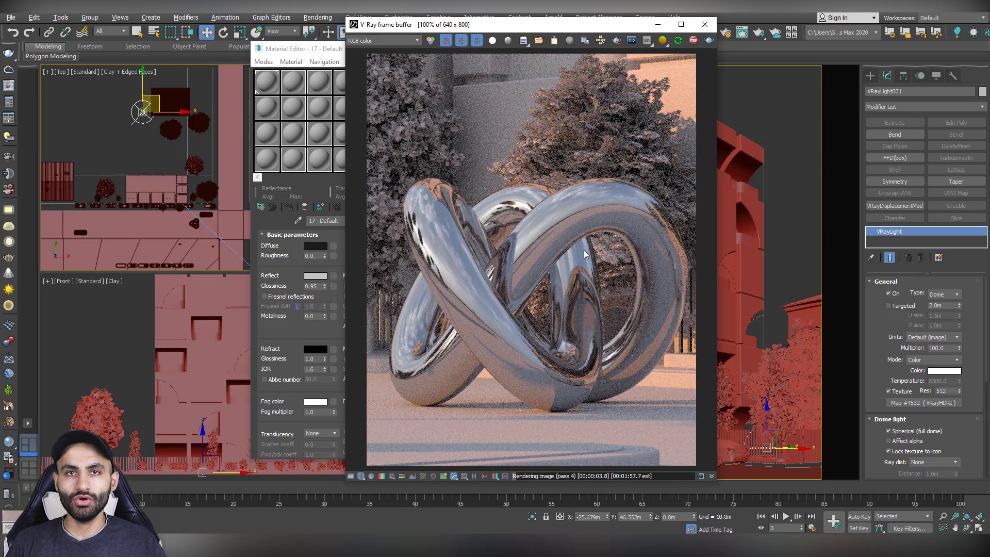
{"action": "left_click", "coordinate": [895, 294]}
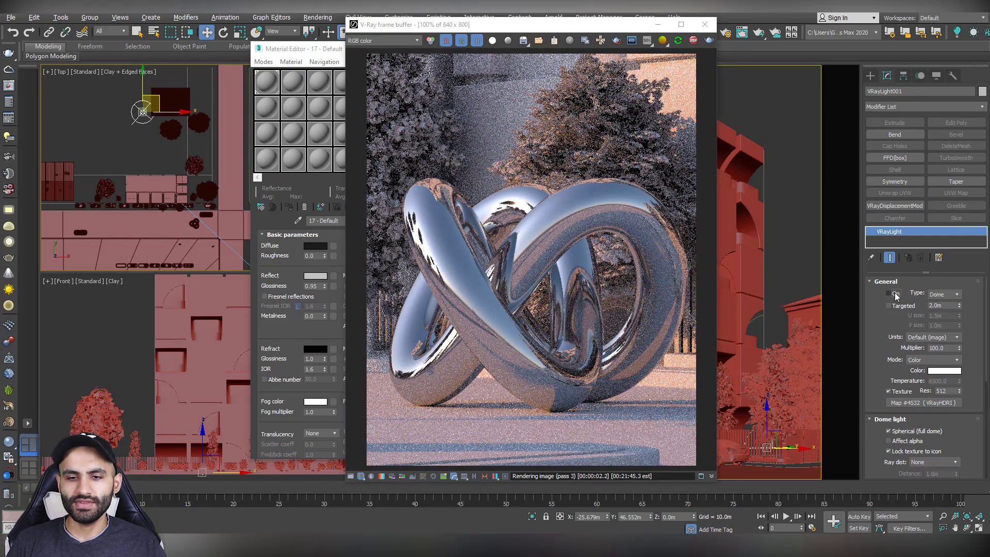
{"action": "left_click", "coordinate": [895, 294]}
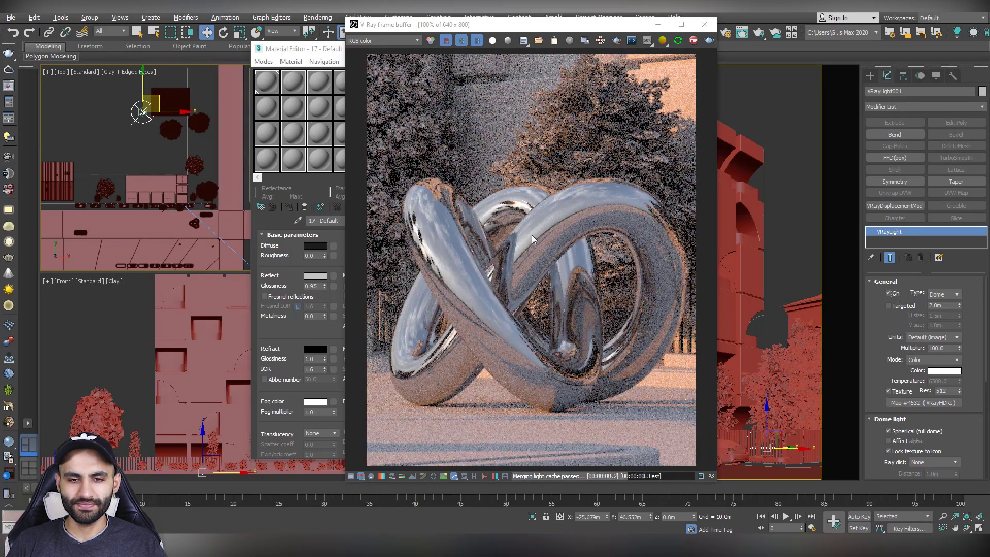